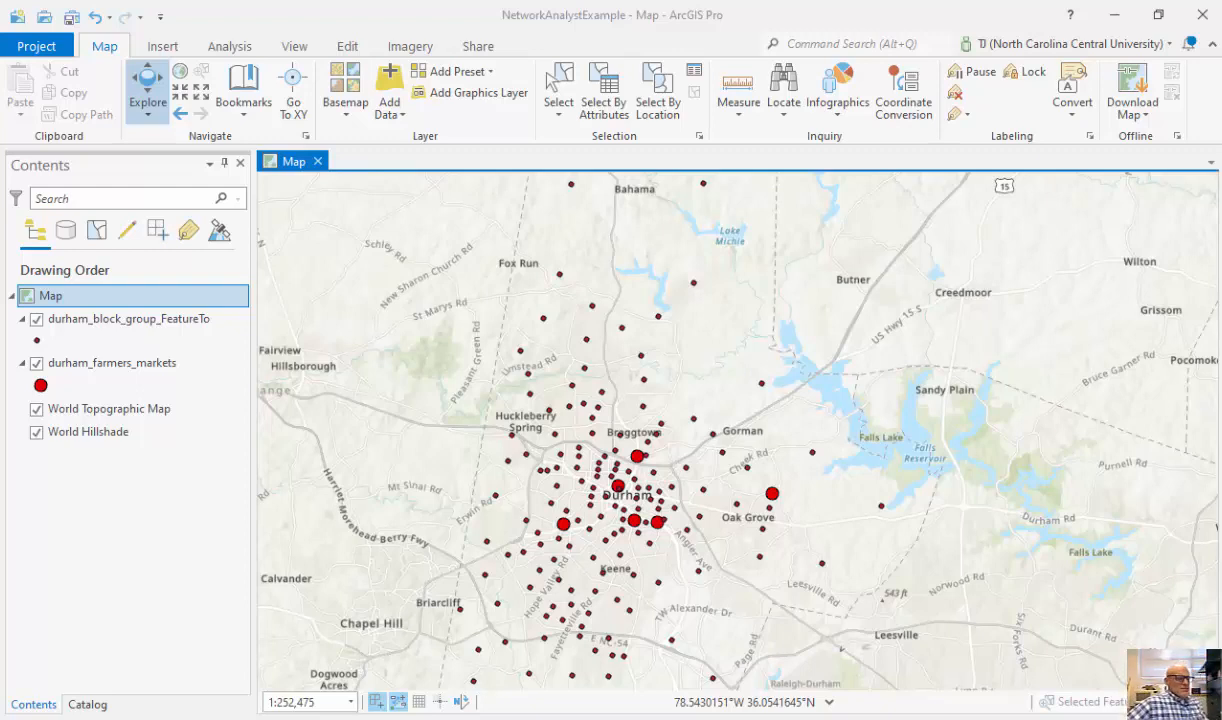
Create a new Service Area network analysis layer on the Durham map.
drag(733, 556, 768, 536)
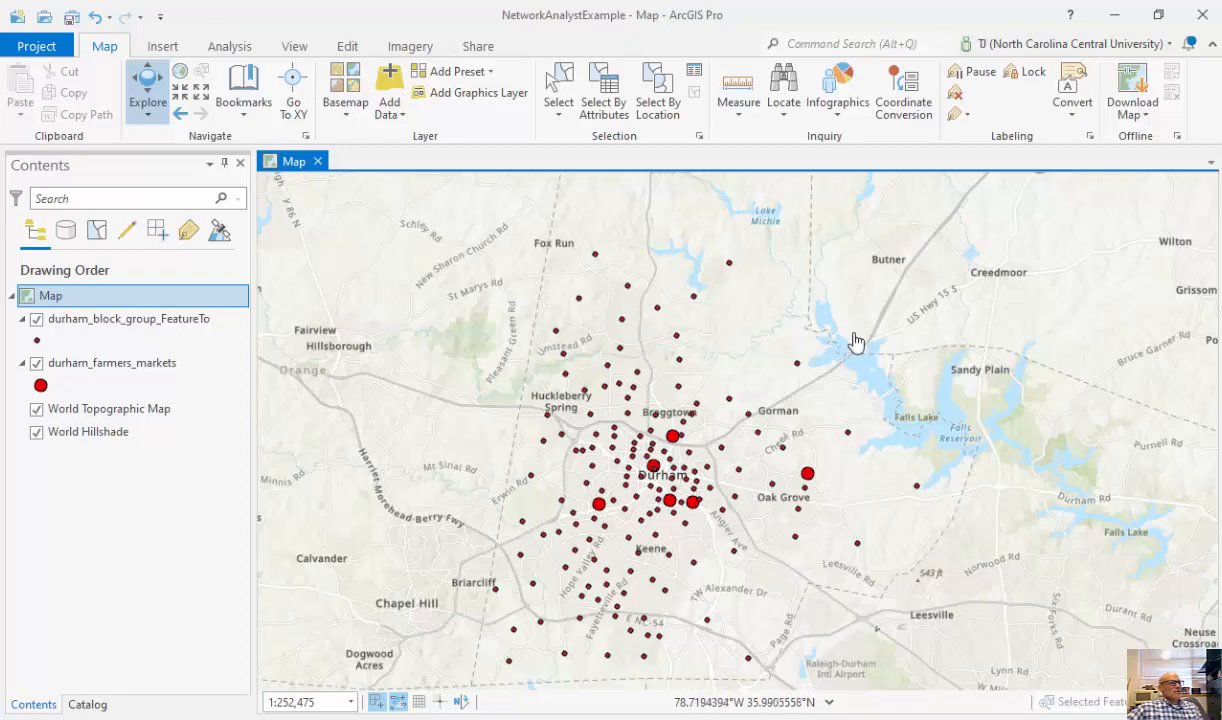
click(229, 48)
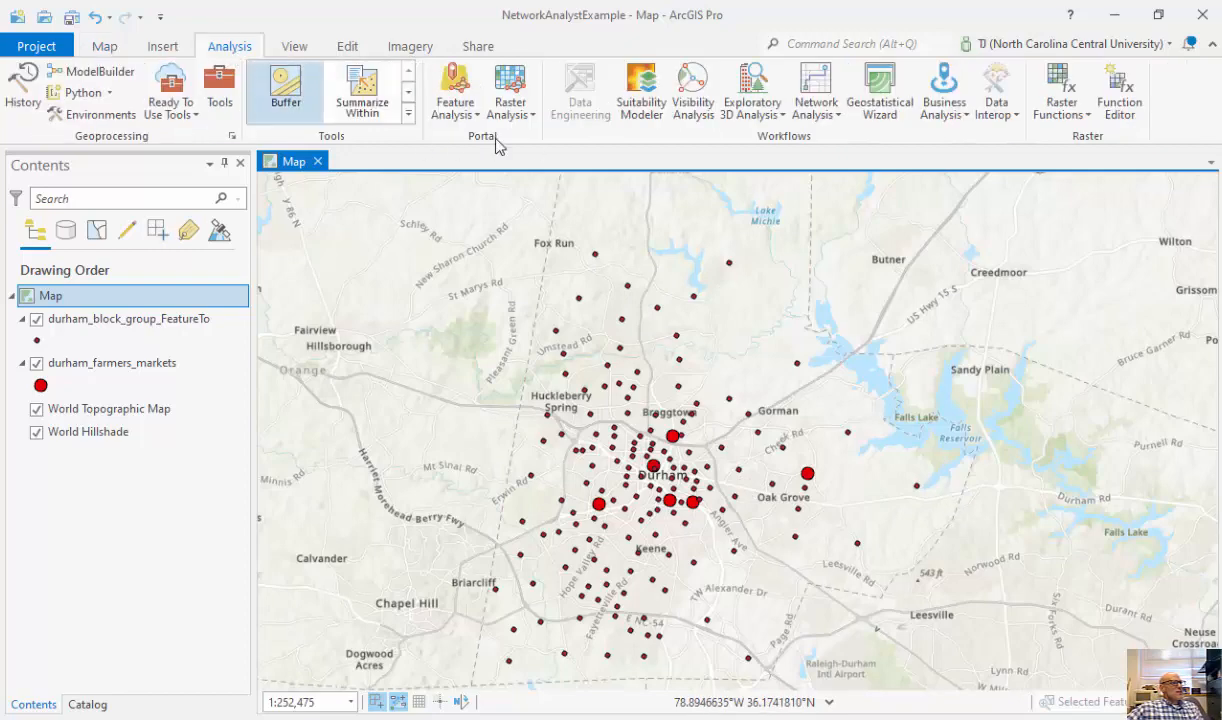
click(824, 116)
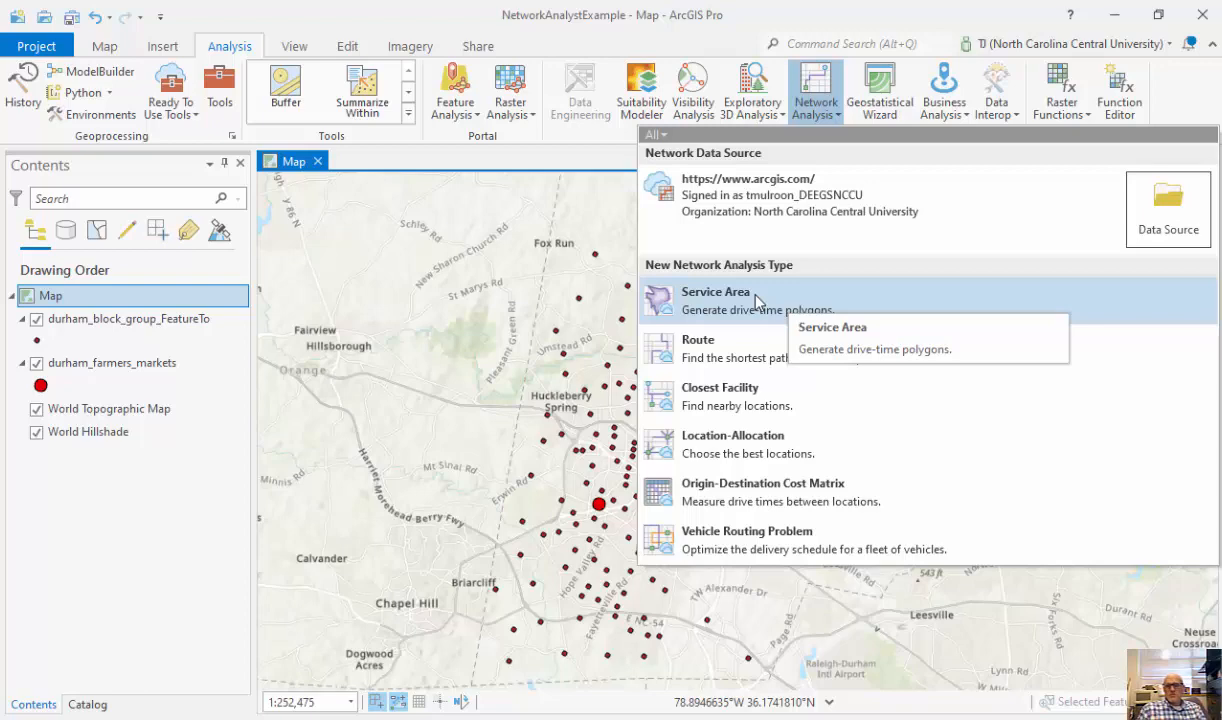
click(757, 300)
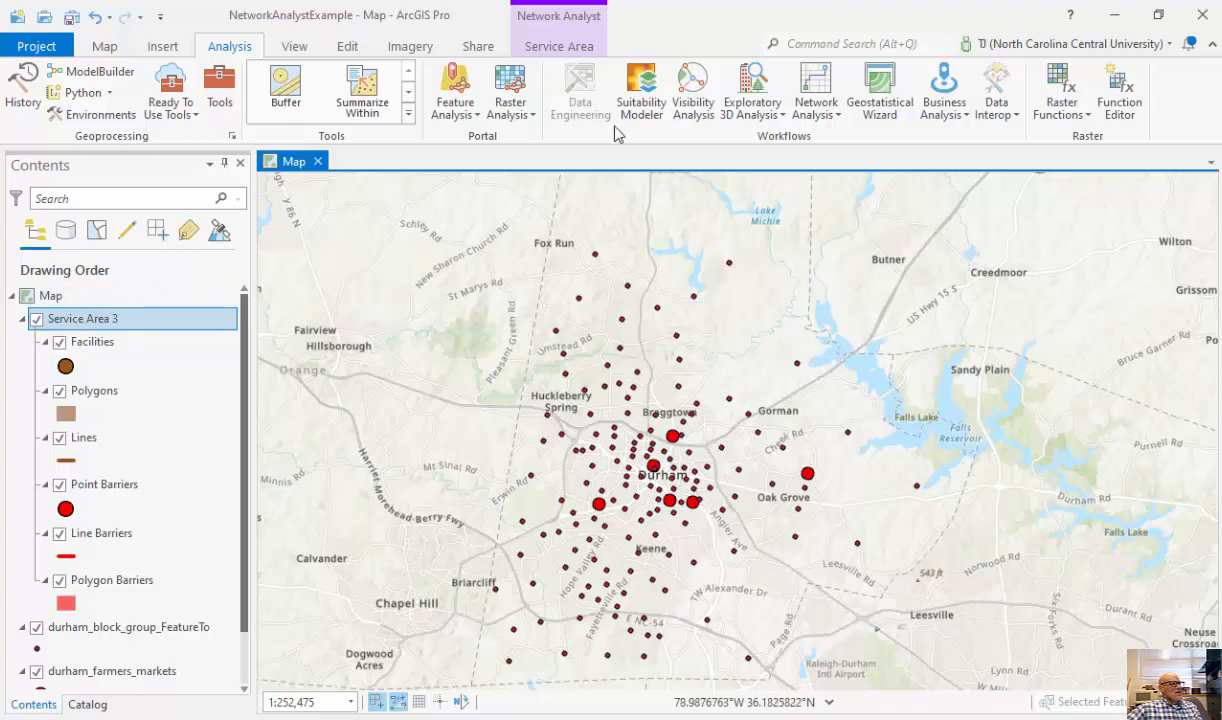
Import the durham_farmers_markets layer as the Facilities of the service area analysis.
click(557, 50)
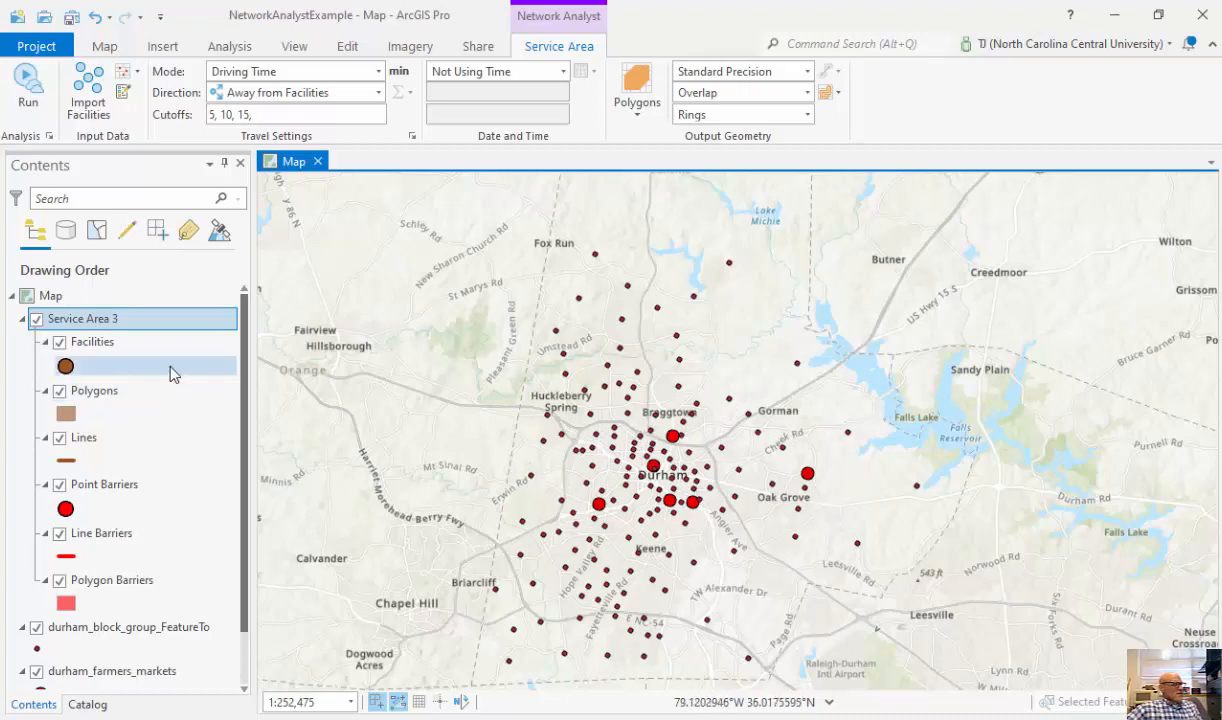
click(88, 105)
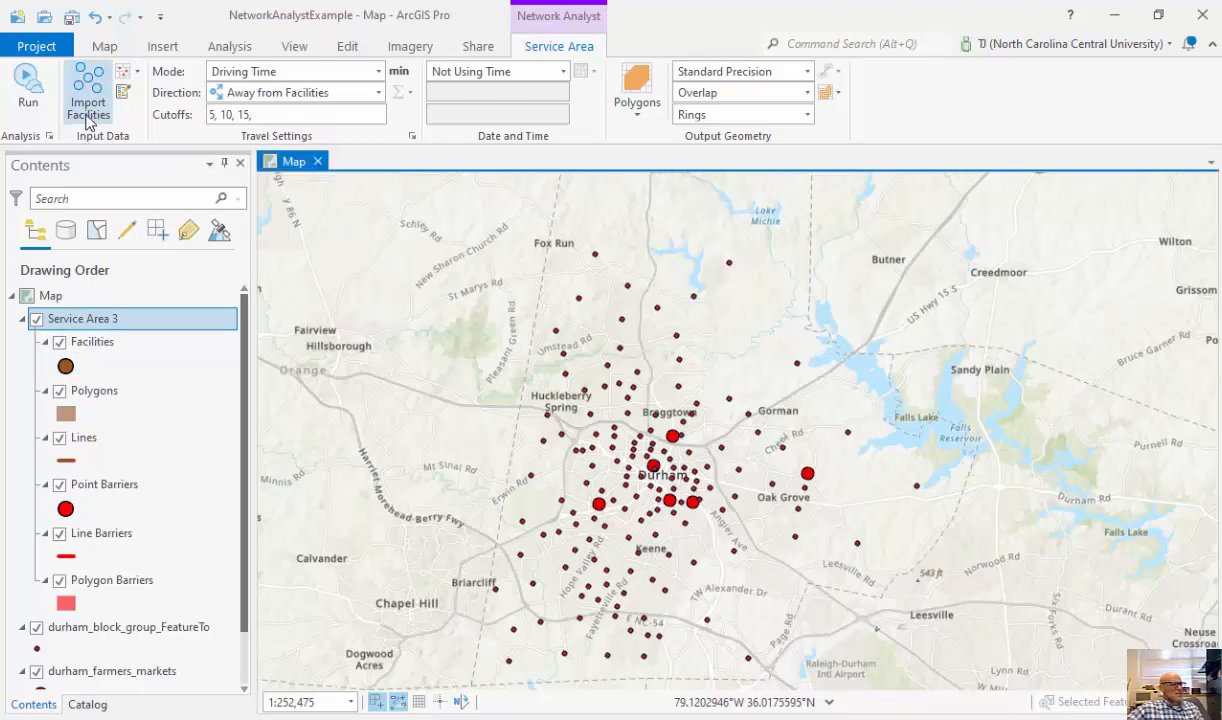
click(763, 233)
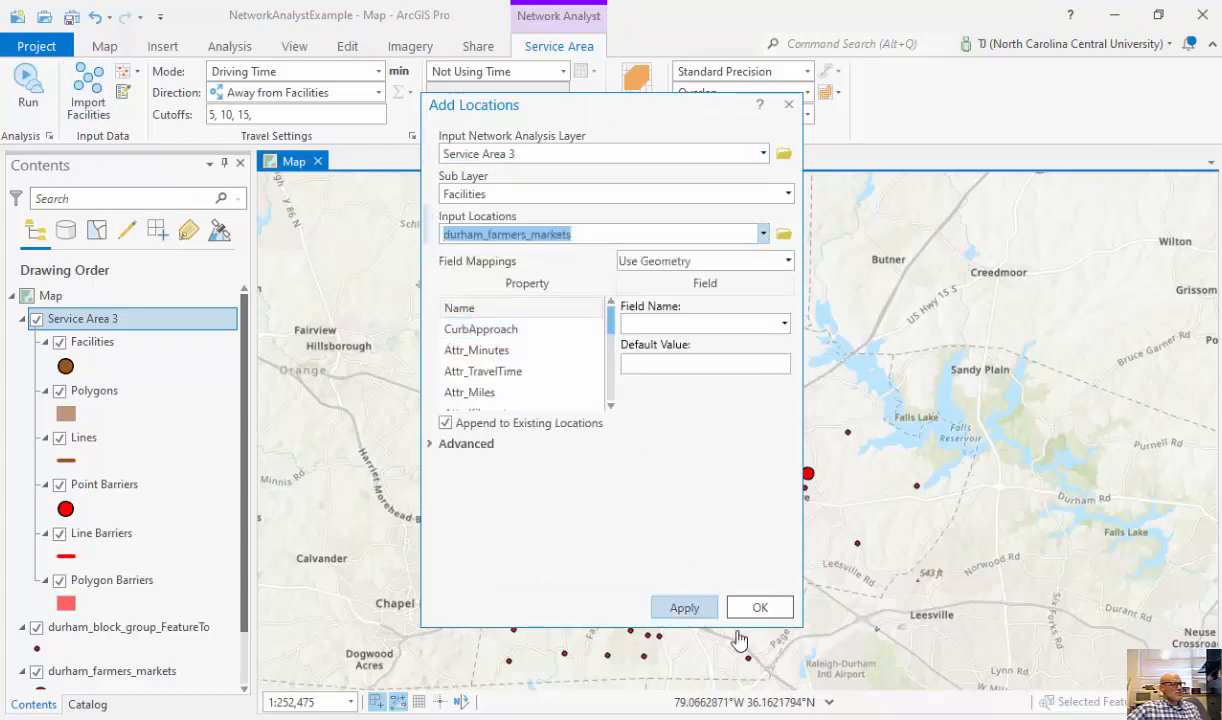
click(762, 609)
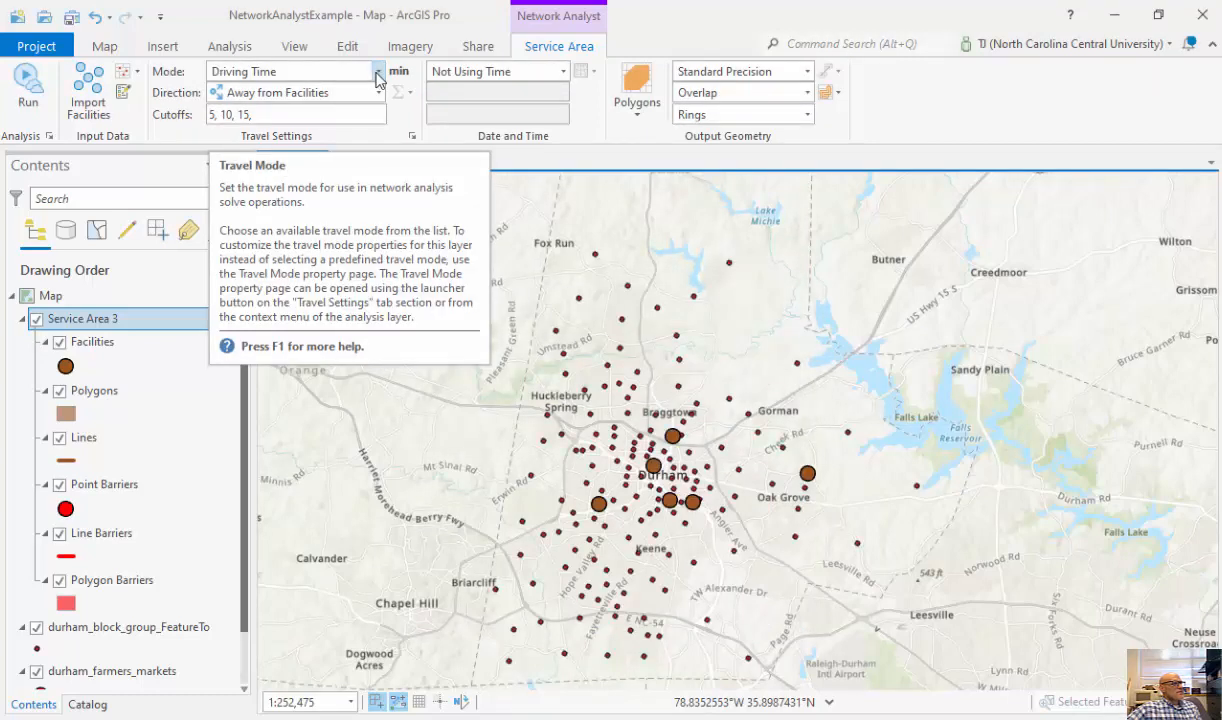
Keep Driving Time as the travel mode and set the output polygons' overlap option to Dissolve.
click(379, 72)
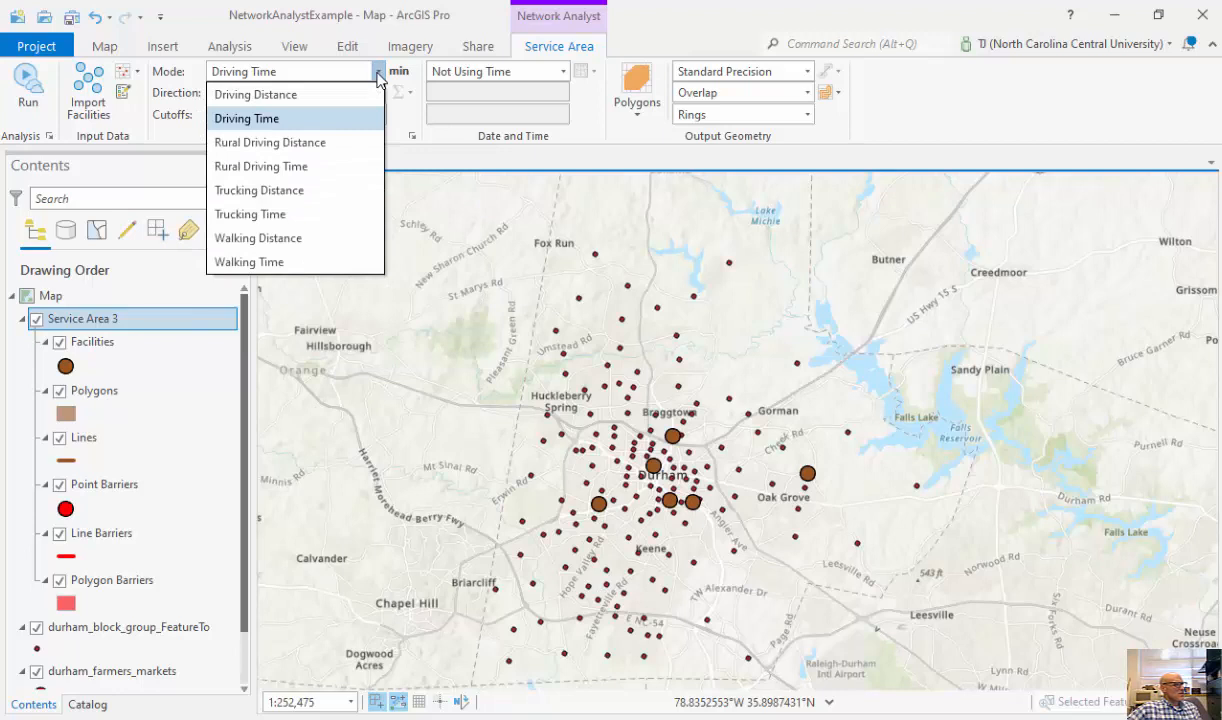
click(415, 134)
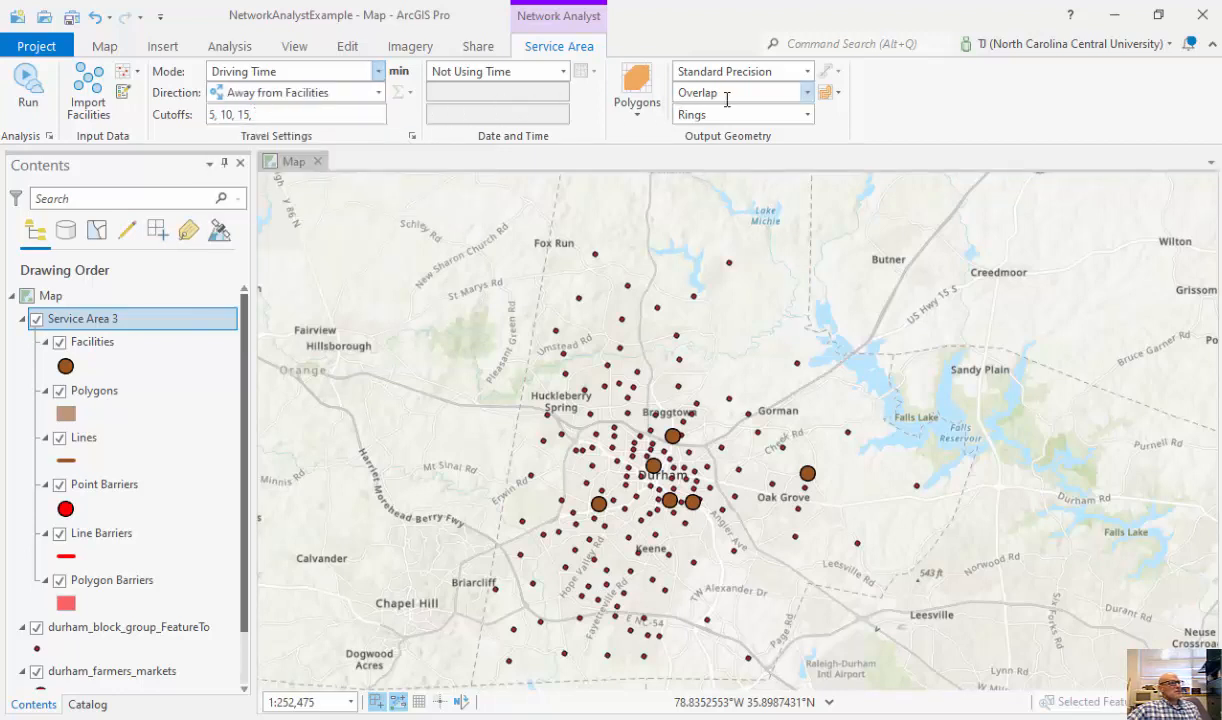
click(806, 96)
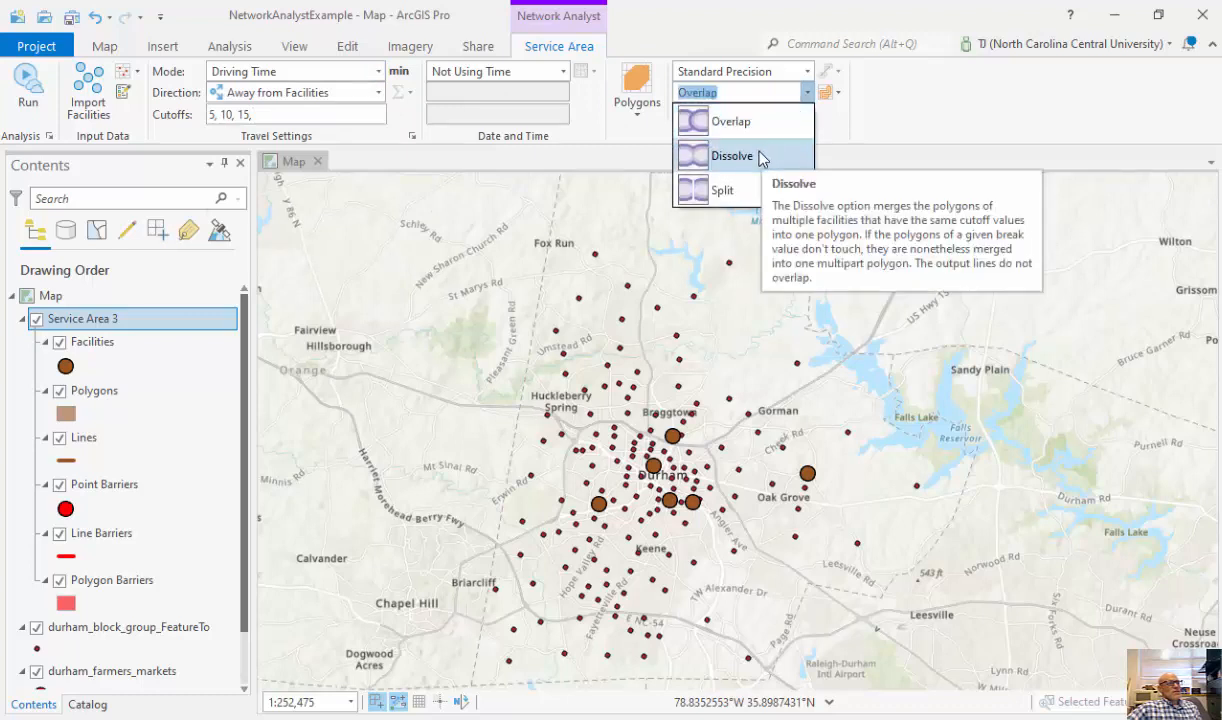
key(Escape)
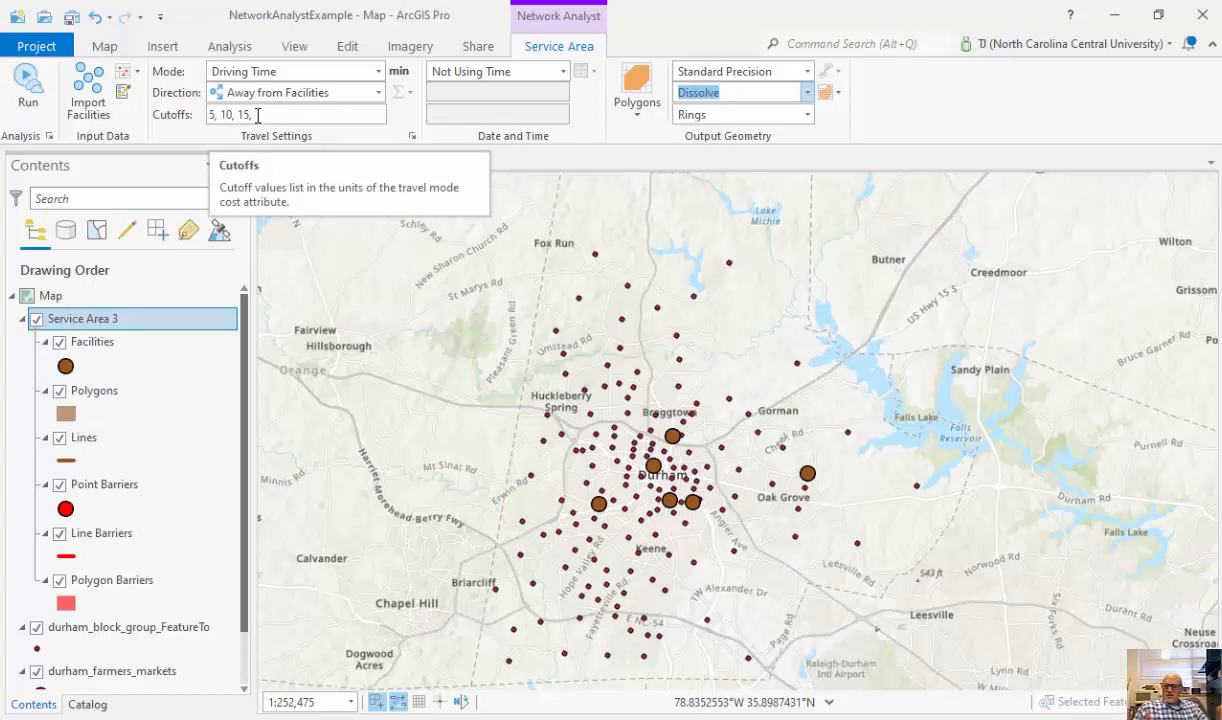
Set the cutoffs to 2, 4, 6, 8, 10, 12, 14, 16, 18, 20 minutes and run the service area analysis.
drag(257, 115, 183, 124)
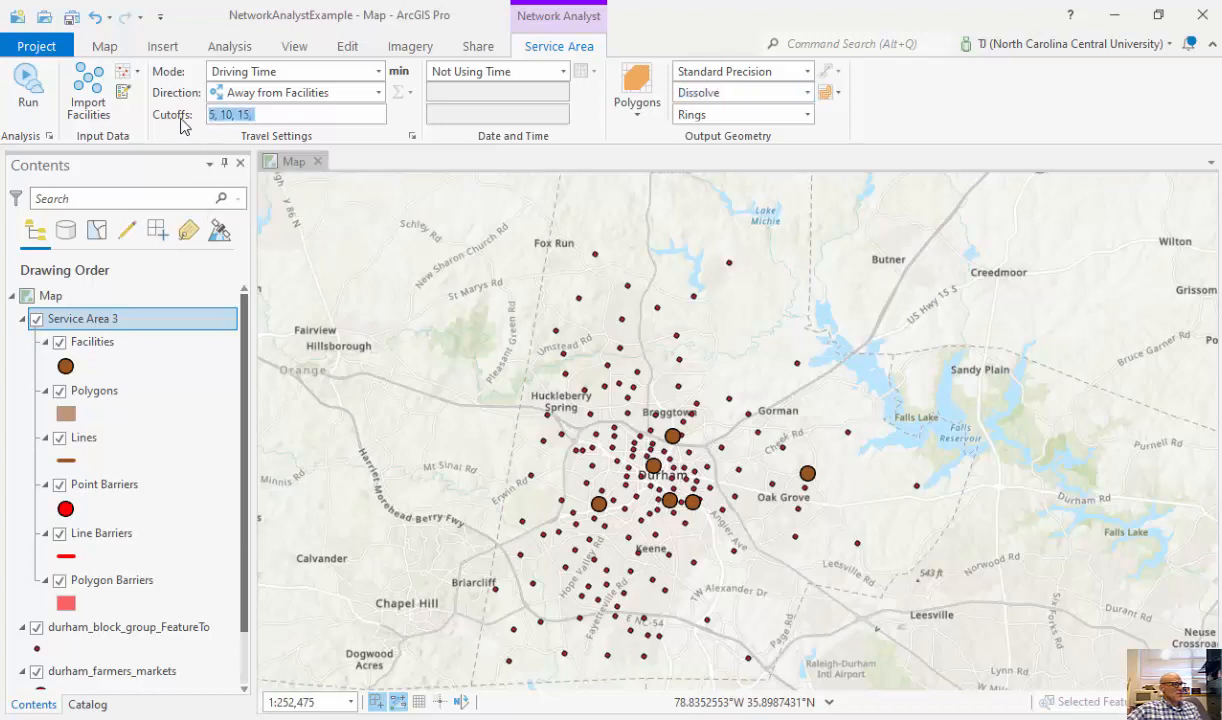
text(2, 4, 6, 8)
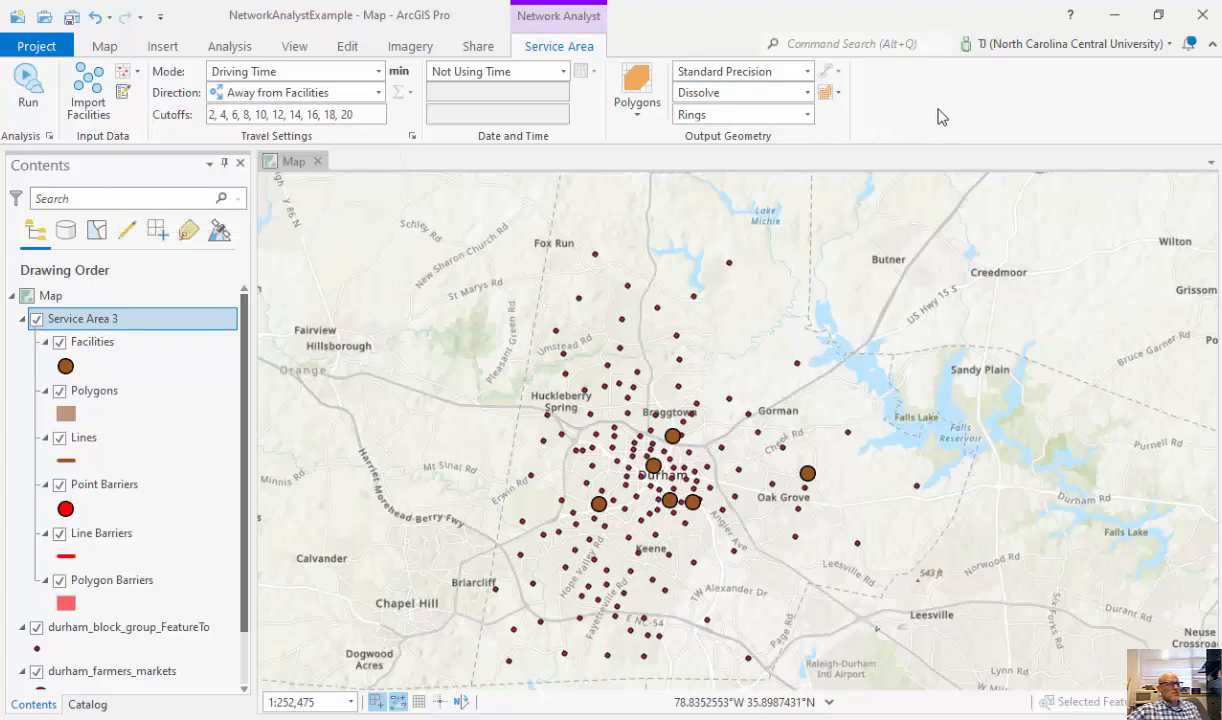
click(28, 90)
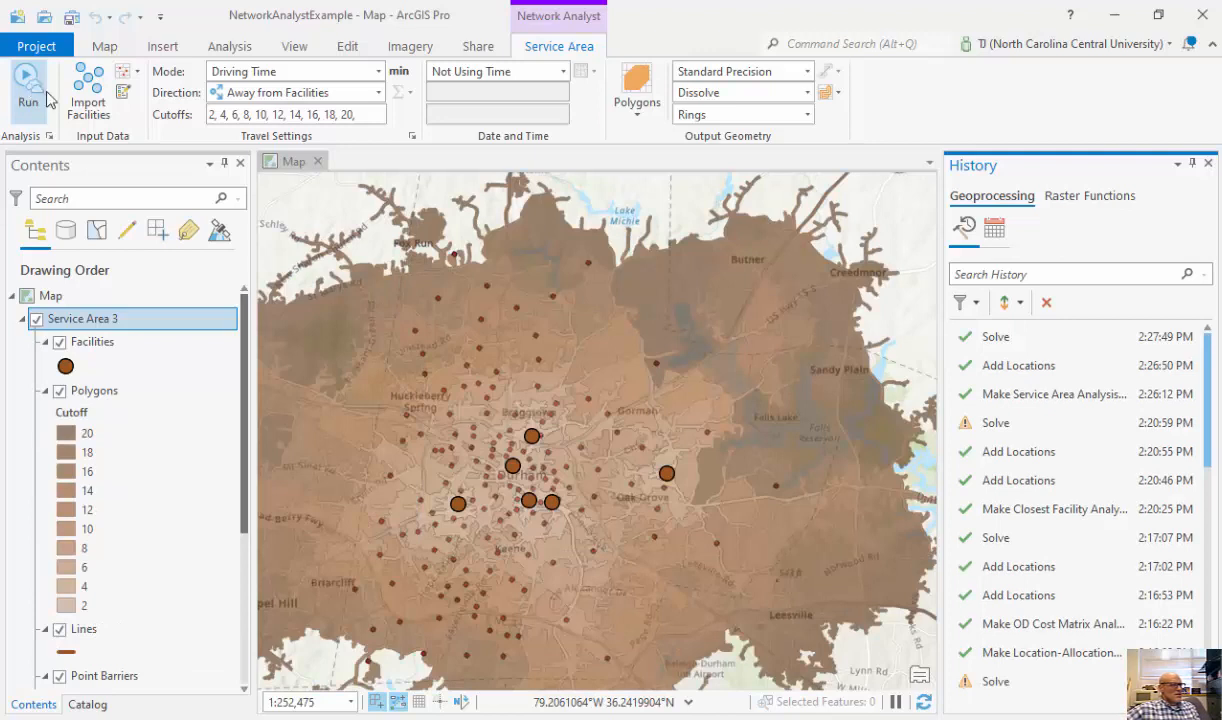
Look through the service area's sublayers and toggle the visibility of the Facilities.
scroll(242, 400, down, 1)
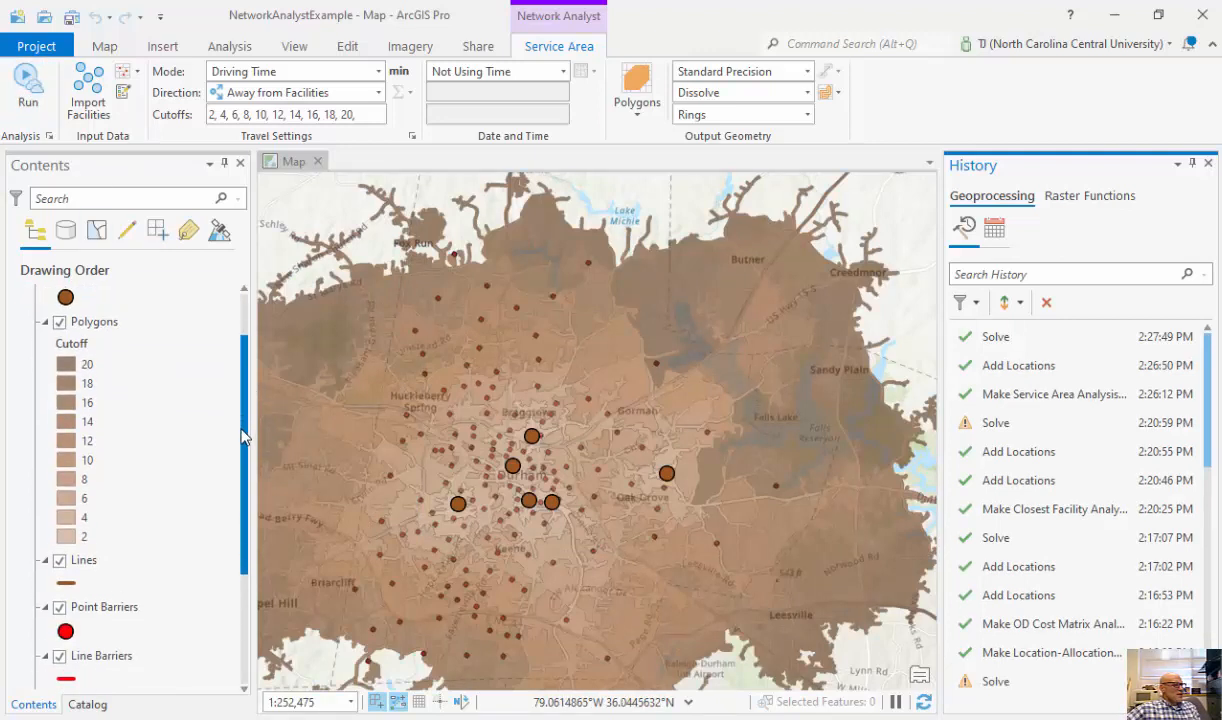
scroll(236, 395, up, 1)
scroll(237, 420, down, 1)
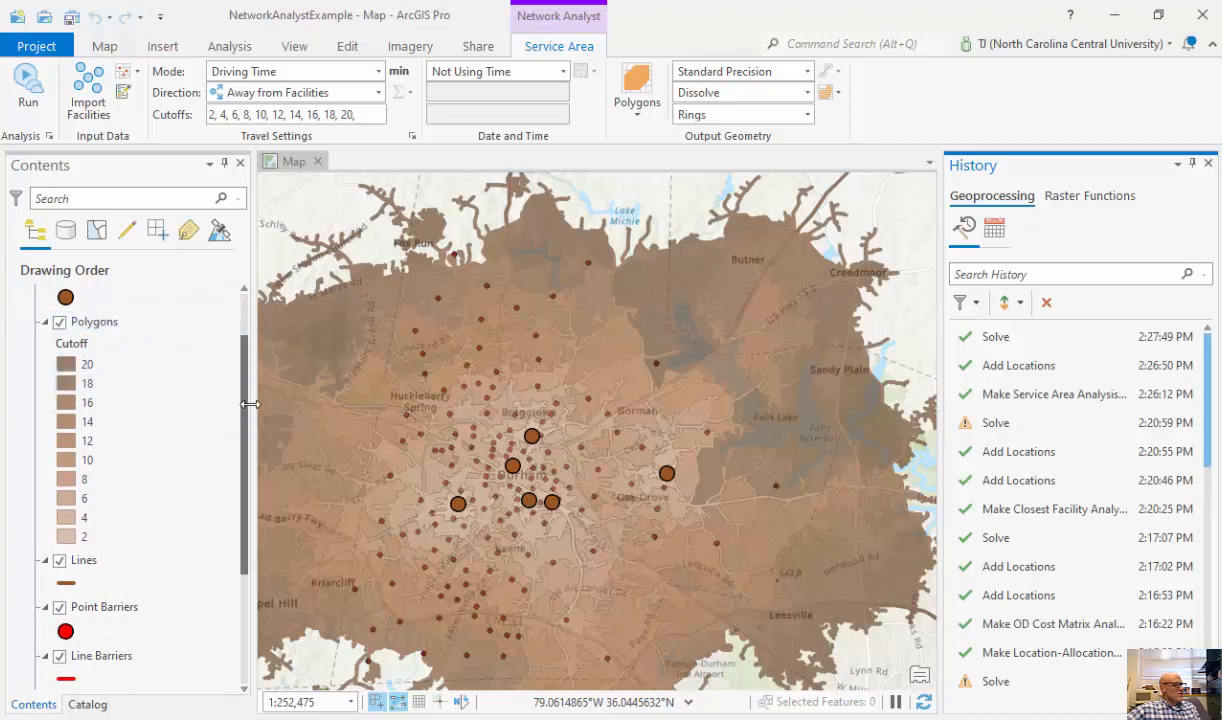
scroll(240, 380, up, 2)
click(60, 343)
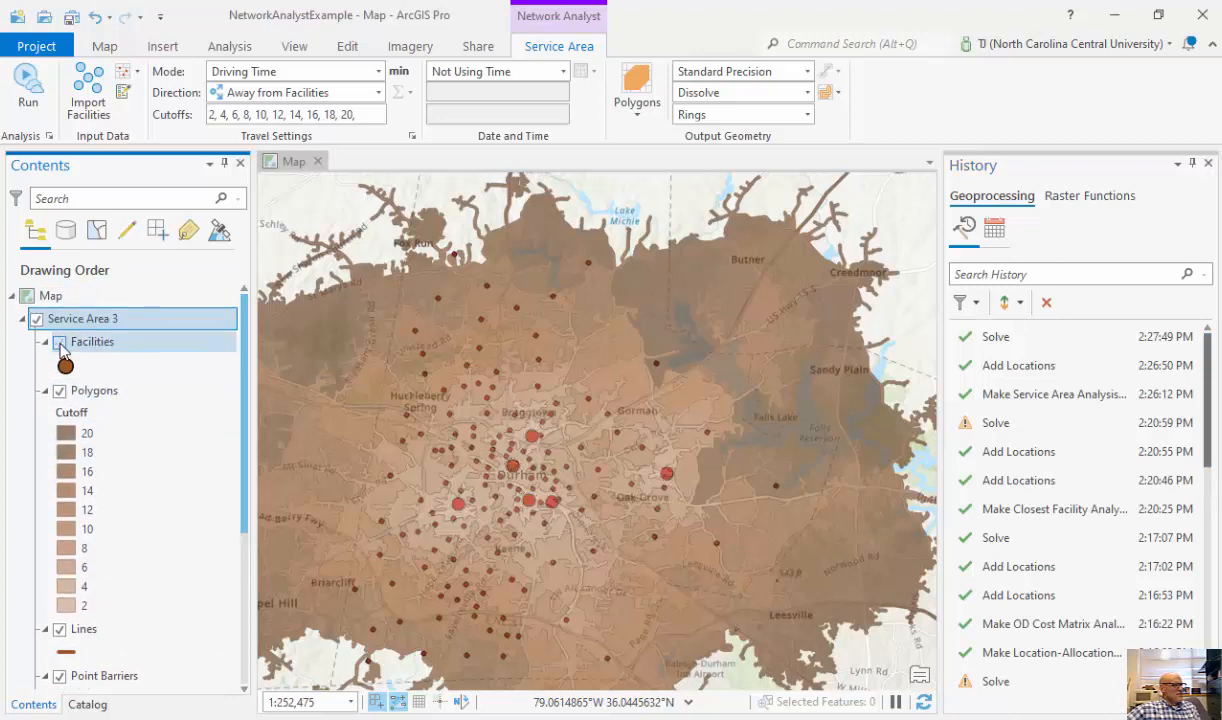
Recolor the service area Polygons by cutoff with the first multicolor scheme in the symbology settings.
right_click(108, 390)
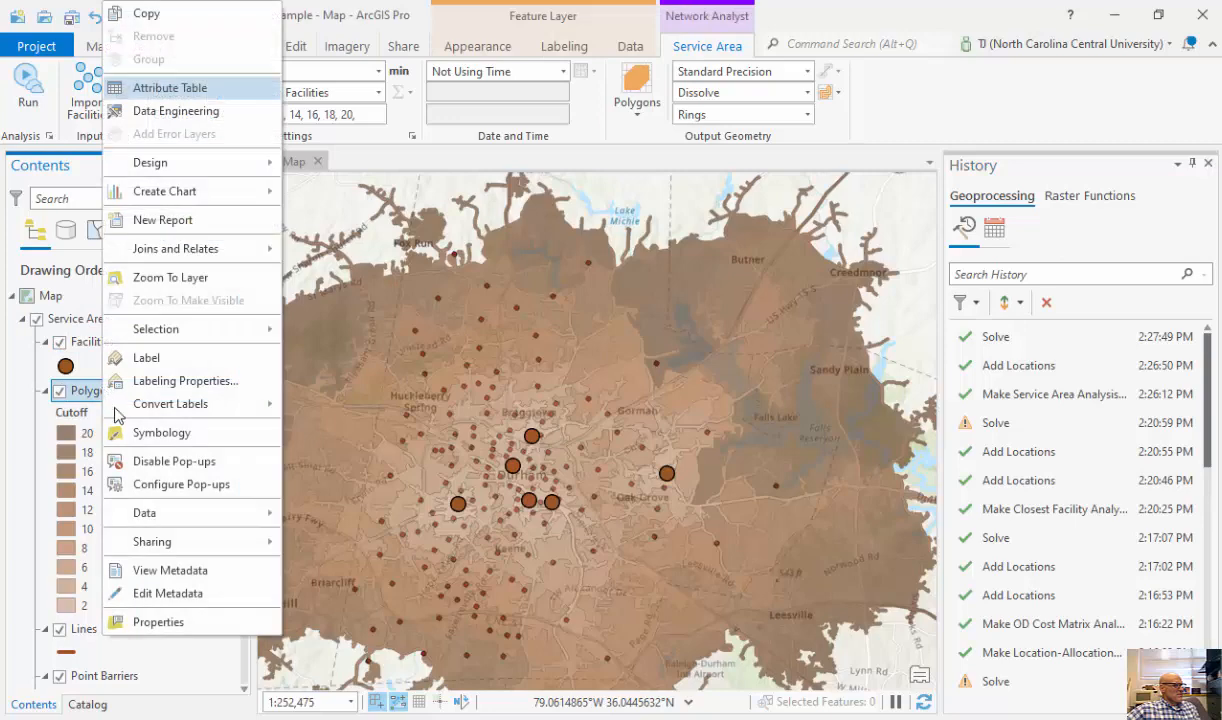
click(178, 430)
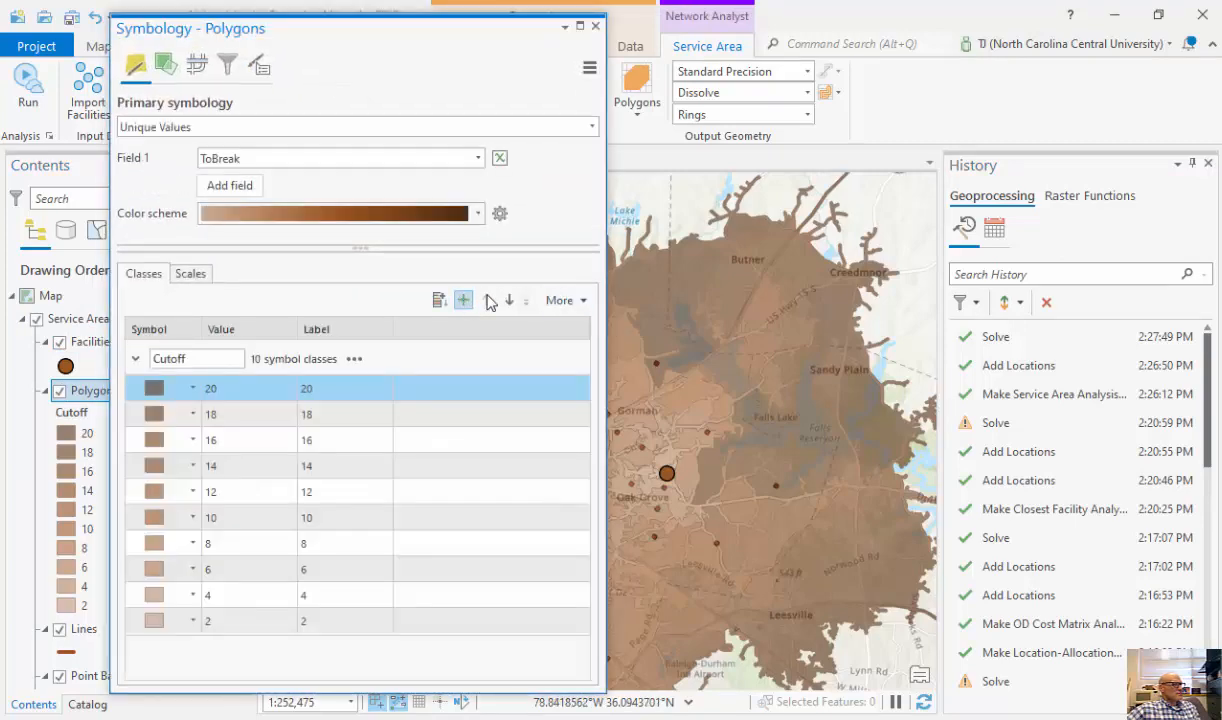
click(478, 213)
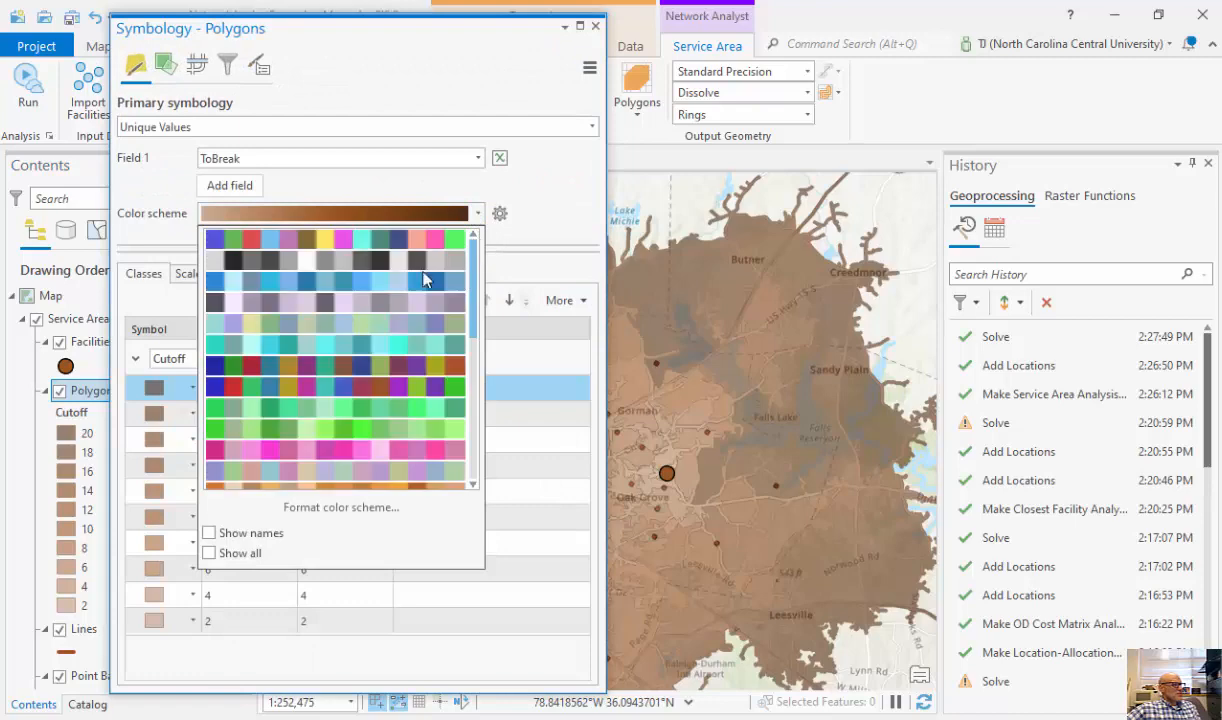
click(368, 242)
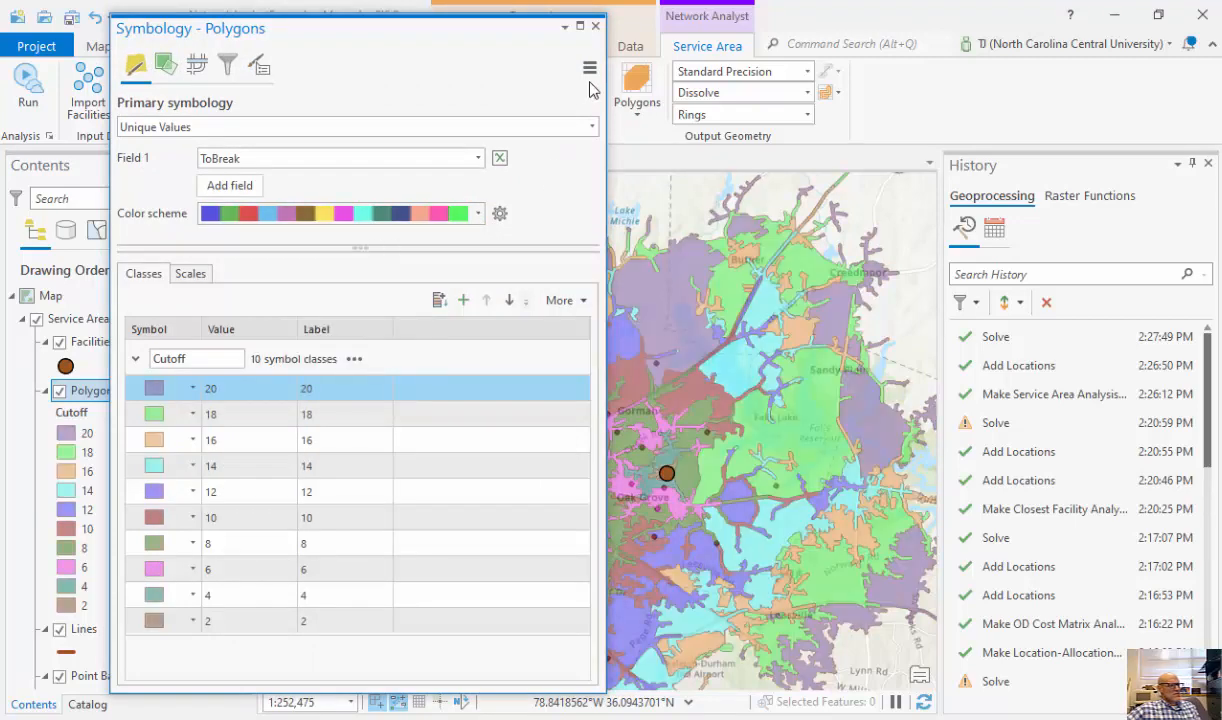
click(595, 26)
Inspect the drive-time rings around the farmers markets and open the Polygons sublayer's attribute table.
drag(512, 461, 724, 437)
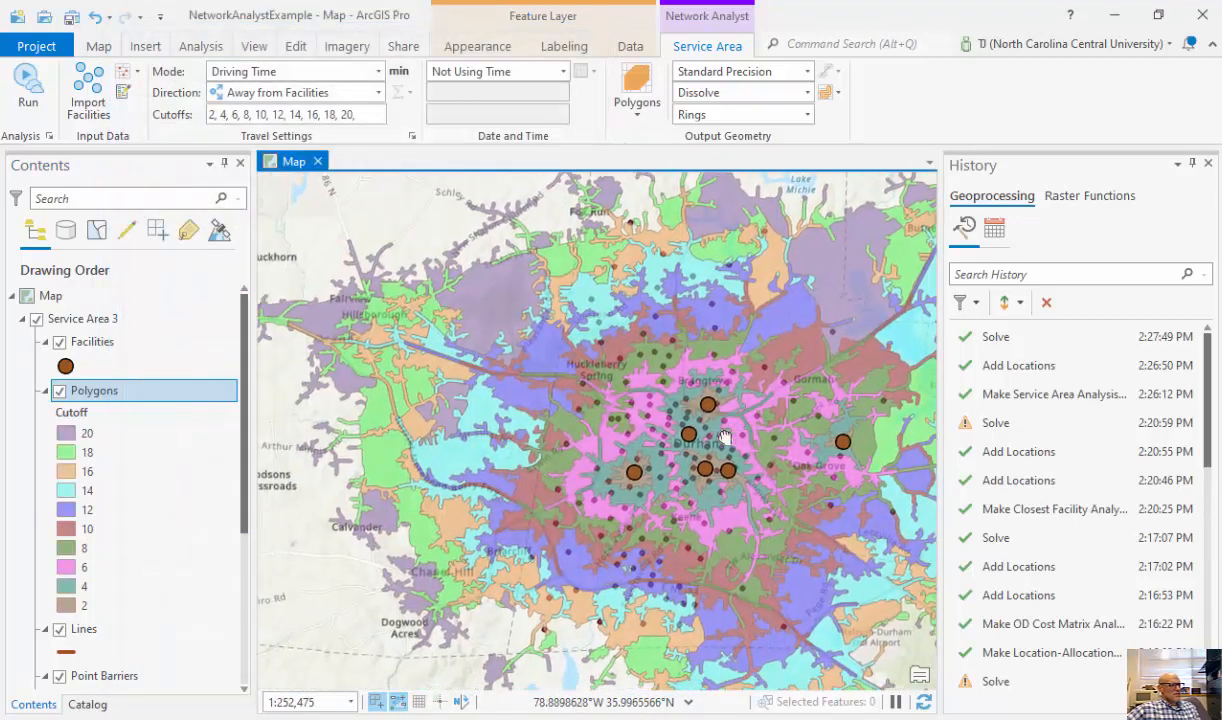
drag(770, 495, 620, 454)
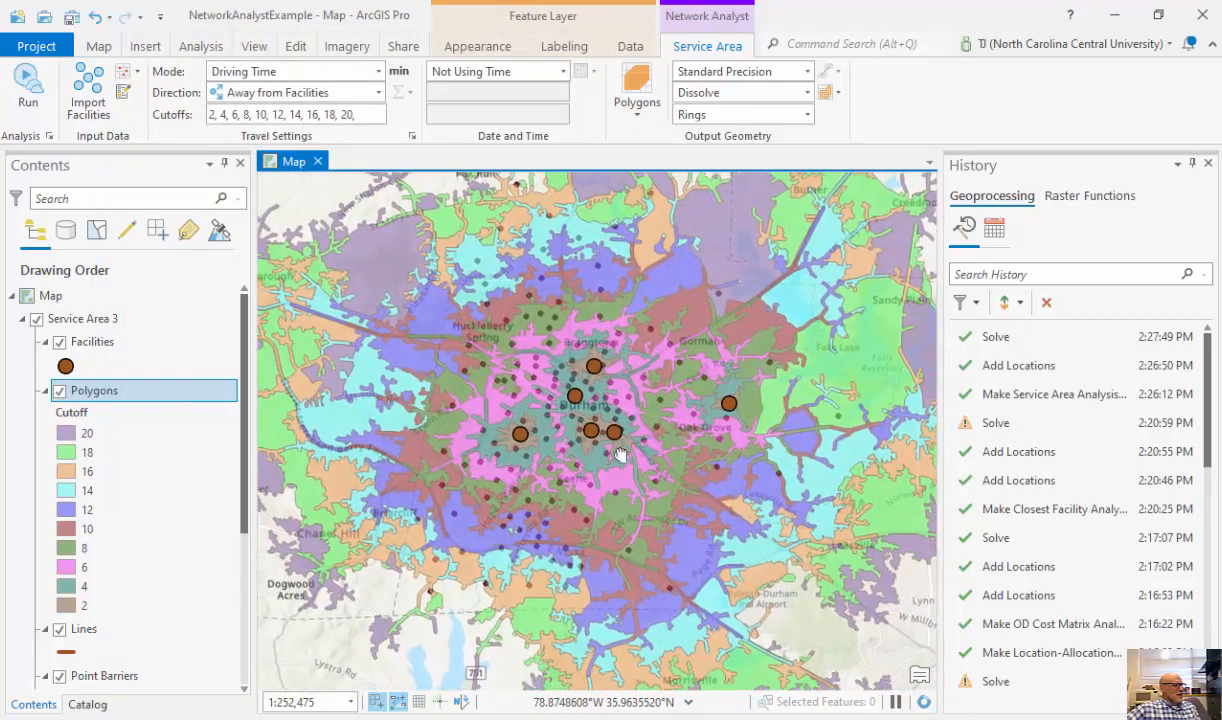
scroll(620, 455, up, 3)
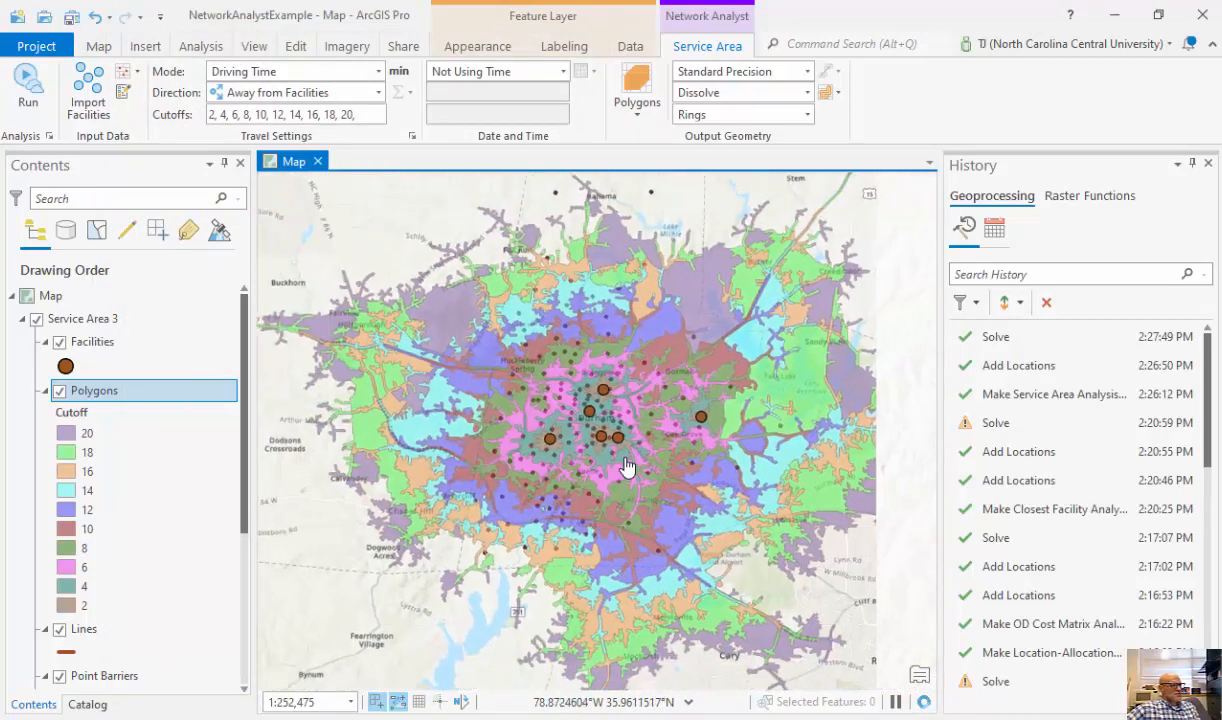
drag(668, 492, 749, 558)
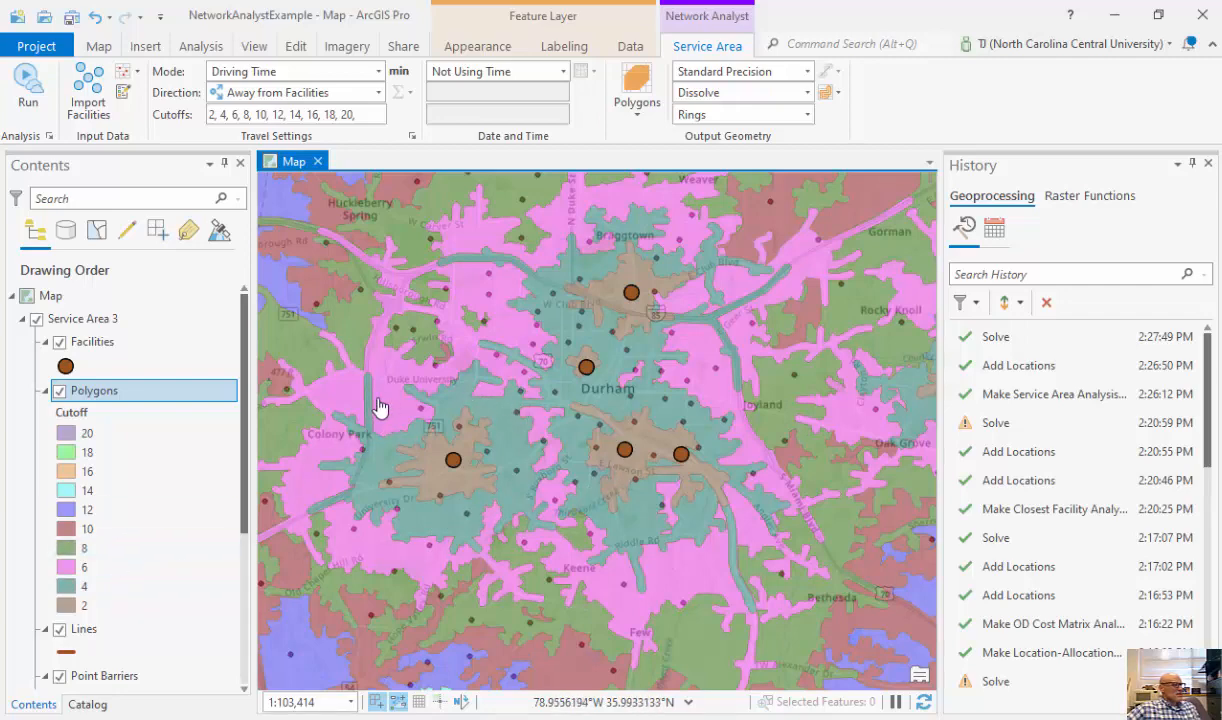
right_click(139, 390)
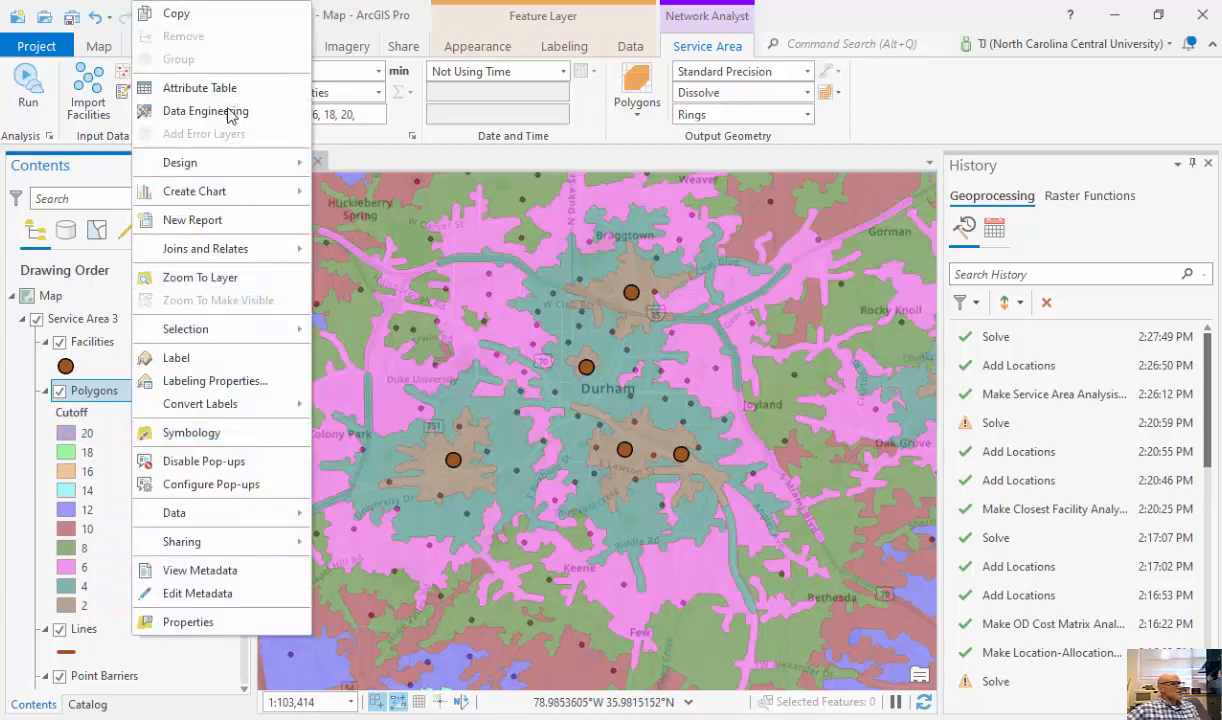
click(199, 88)
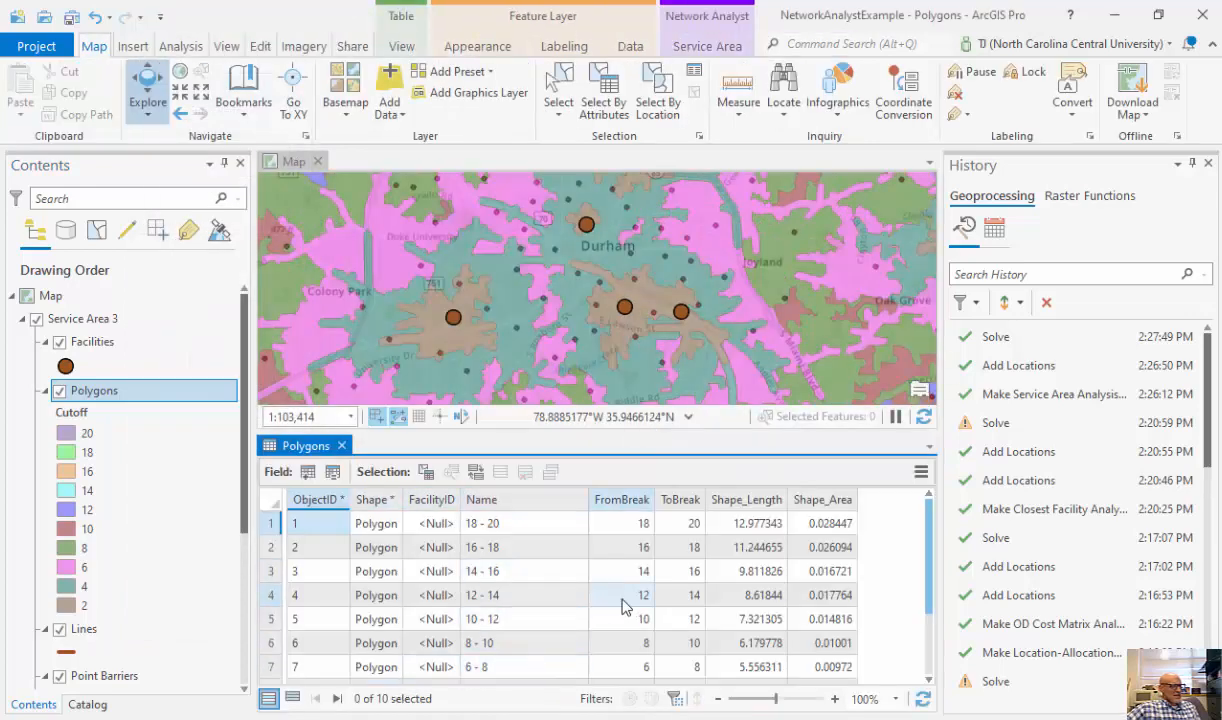
Select the 8 - 10, 10 - 12, 12 - 14 and 14 - 16 polygon records in turn and examine the highlighted ring on the map.
click(271, 643)
click(270, 619)
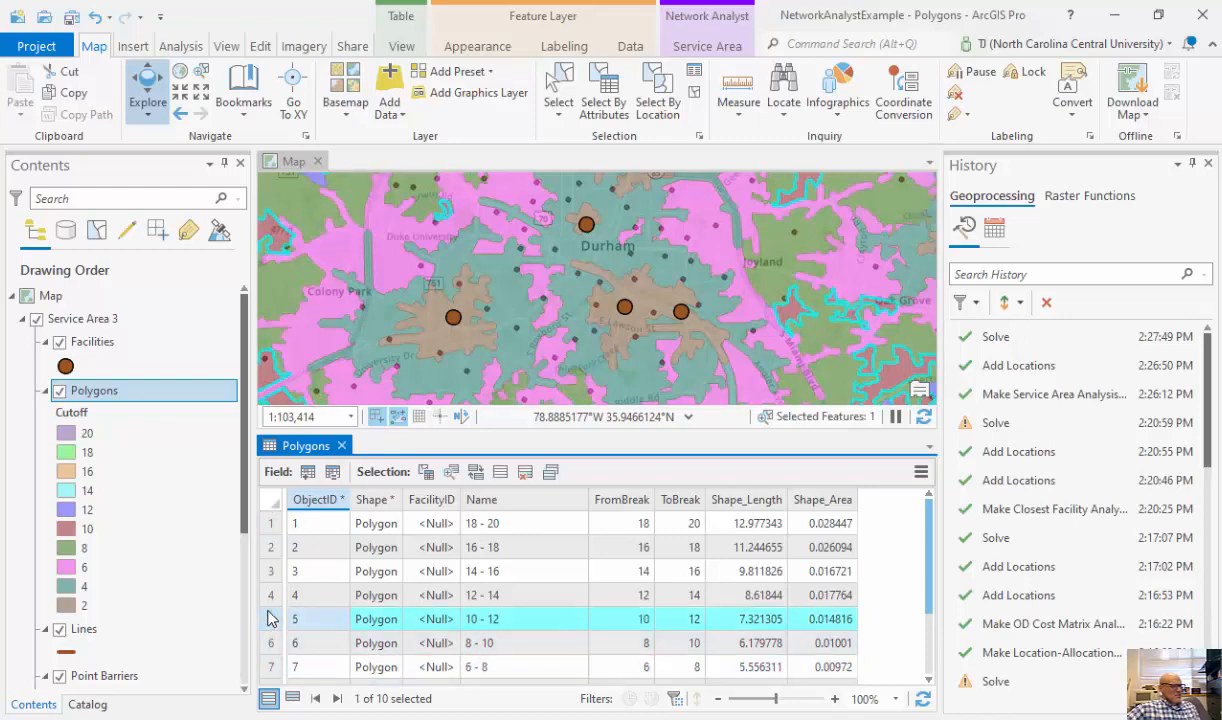
click(268, 596)
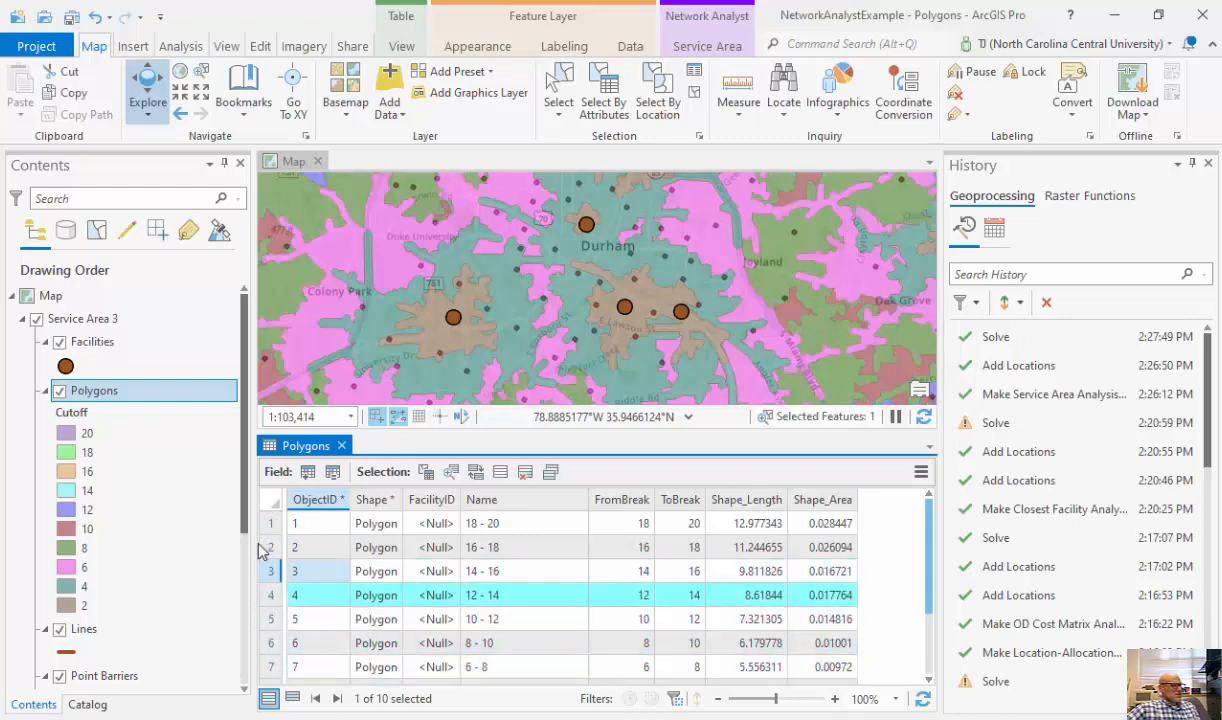
click(268, 571)
scroll(516, 310, up, 1)
scroll(516, 310, down, 5)
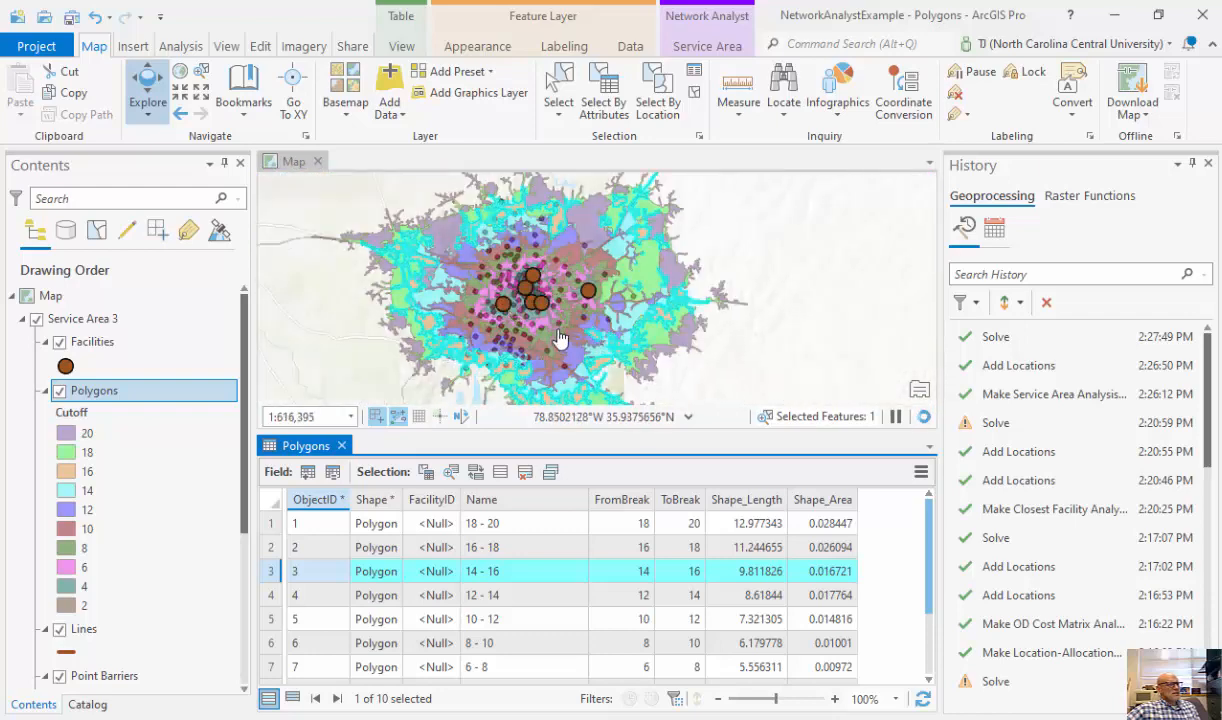
scroll(558, 332, up, 2)
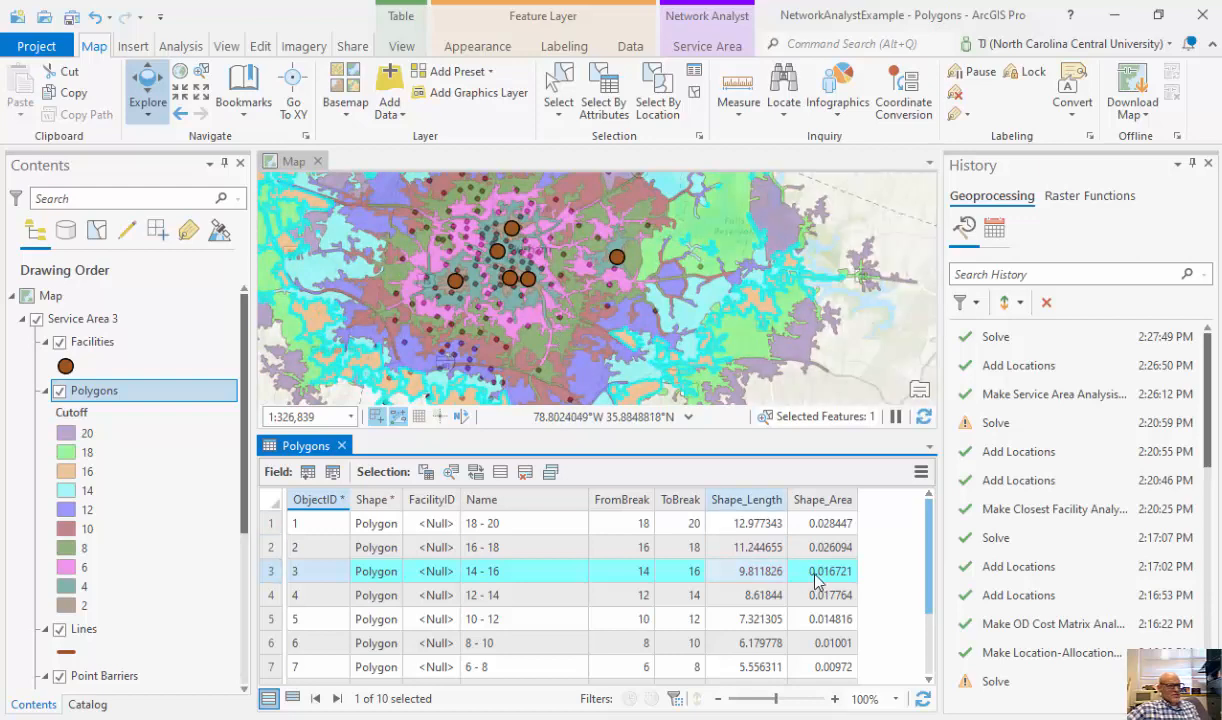
scroll(673, 352, down, 2)
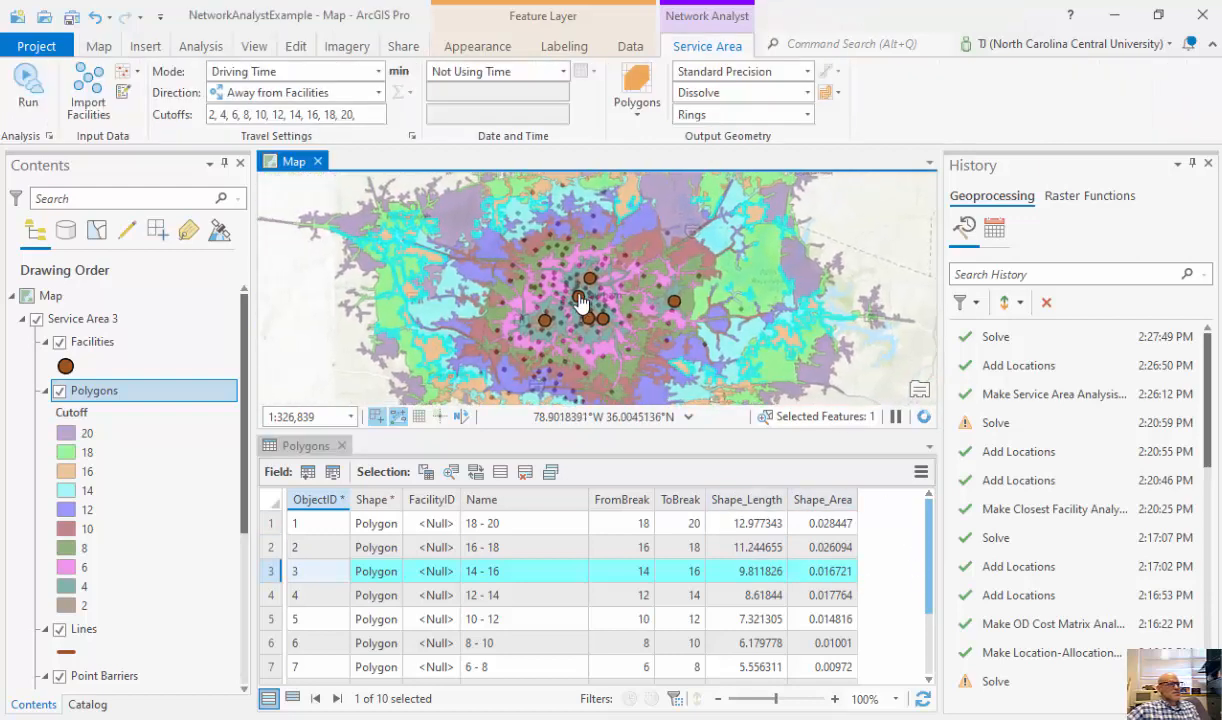
scroll(583, 303, up, 2)
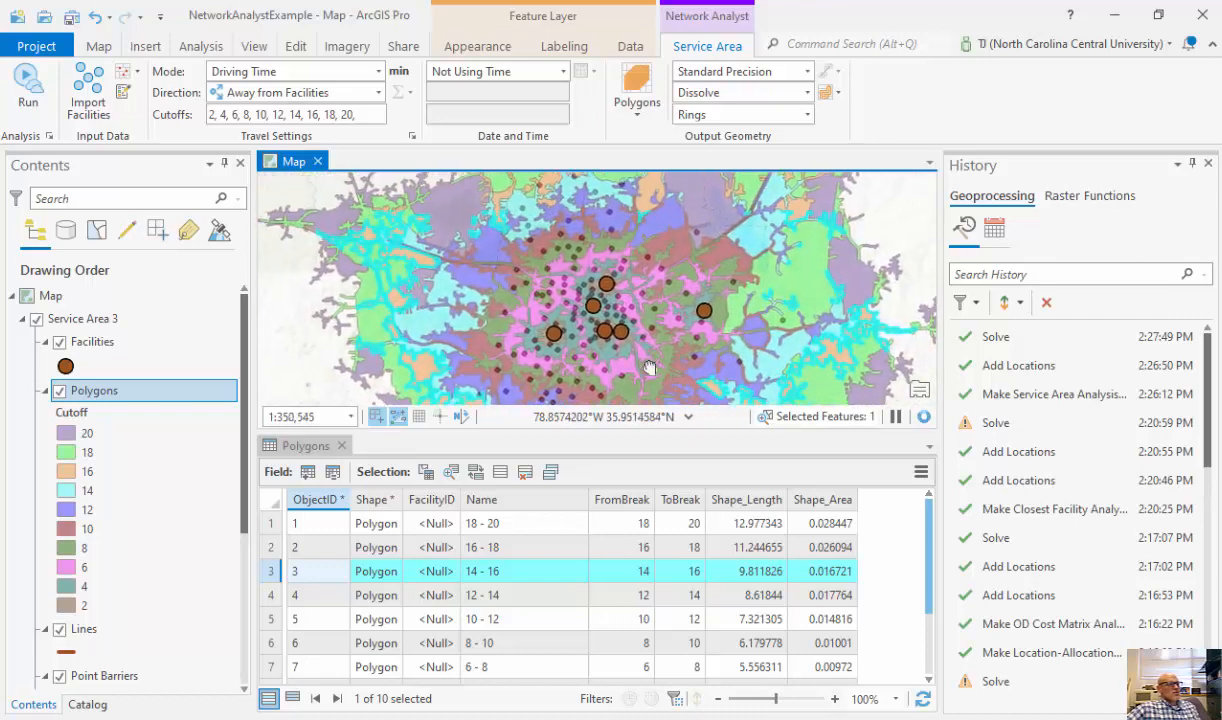
scroll(625, 332, down, 1)
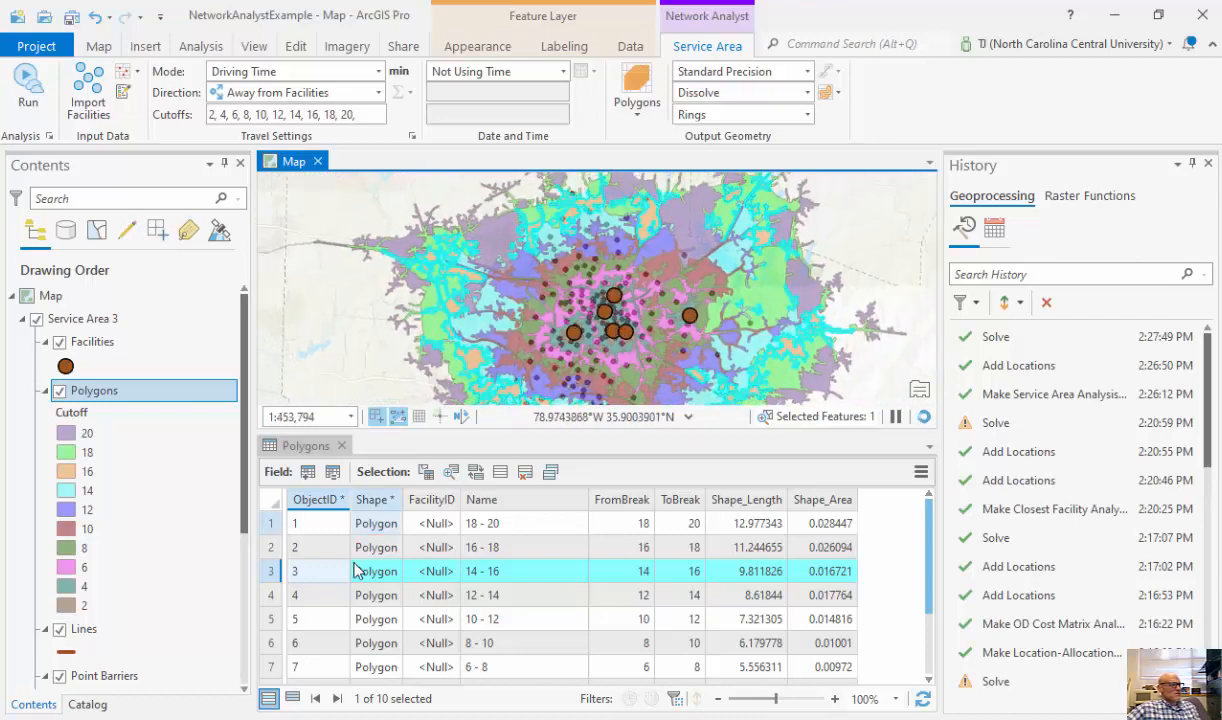
Select the 10 - 12 polygon record to highlight its ring on the map, and close the Polygons attribute table.
click(271, 622)
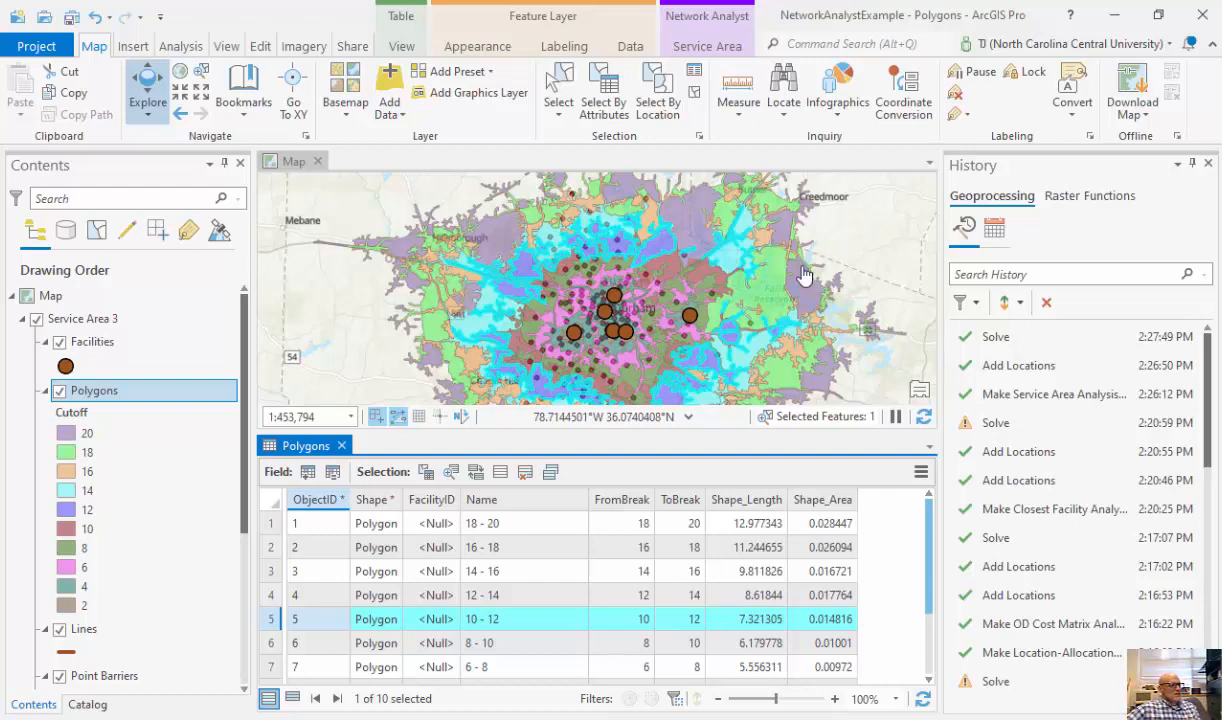
click(343, 446)
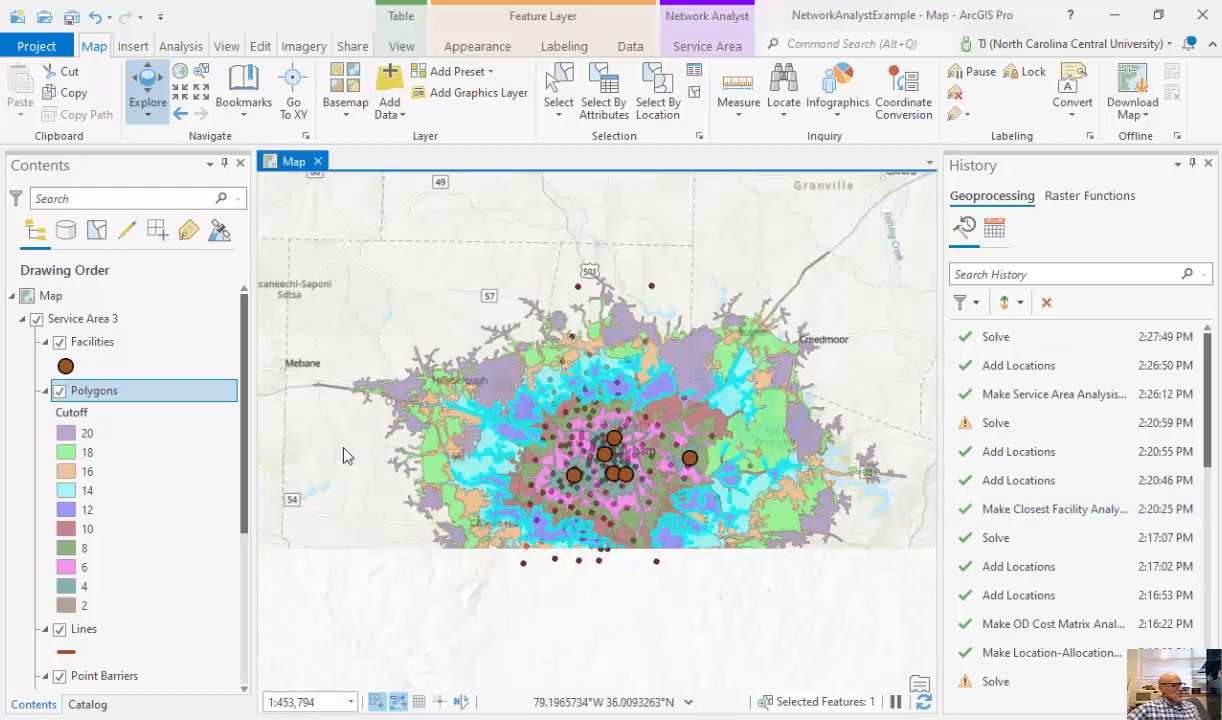
Look at the data export options available for the service area's Polygons sublayer.
click(198, 400)
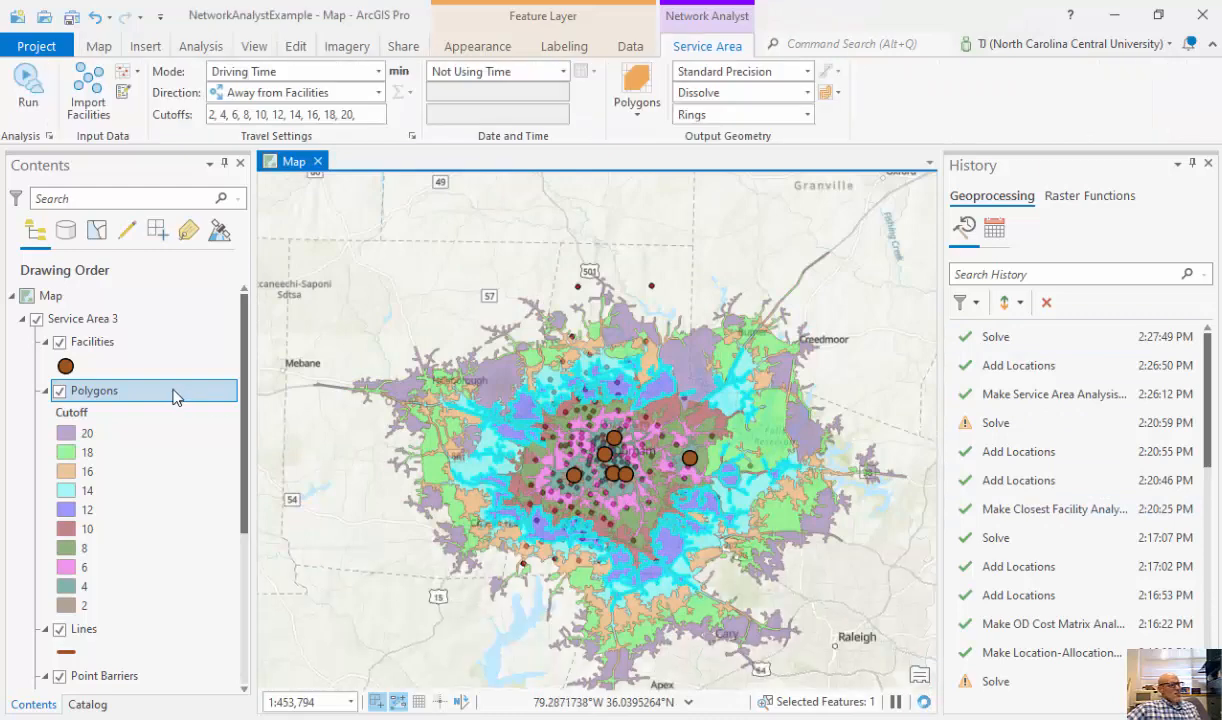
right_click(176, 394)
mouse_move(265, 517)
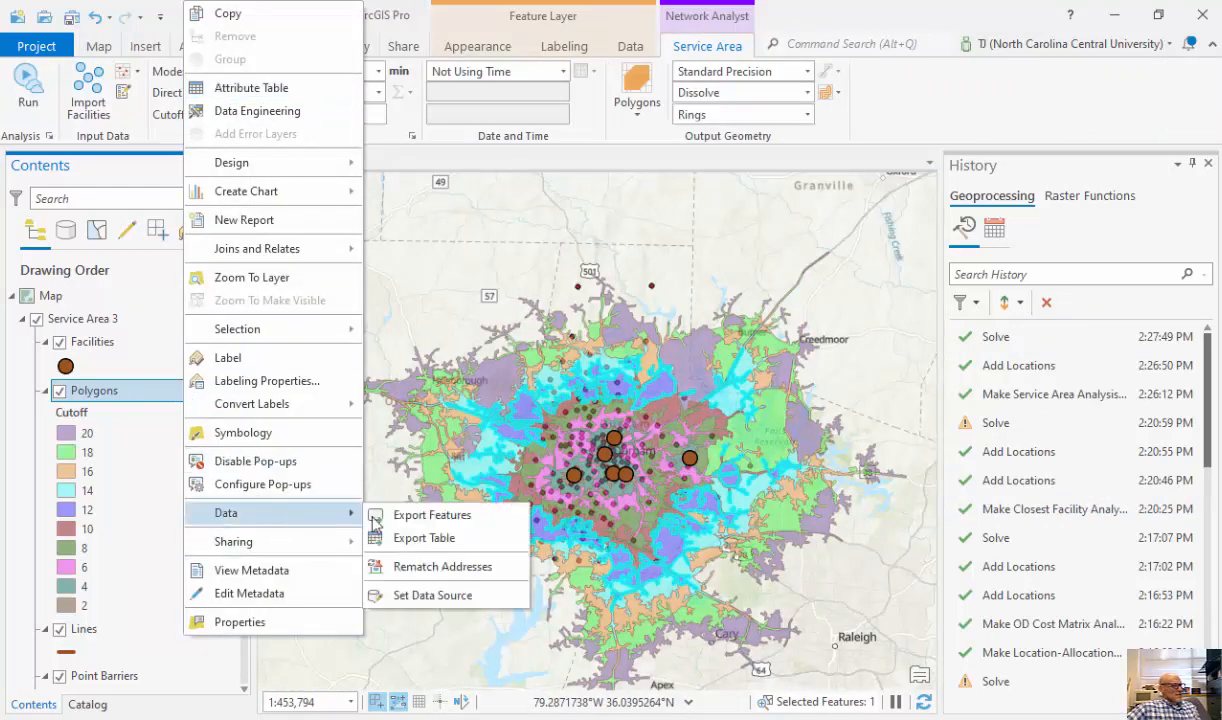
click(463, 225)
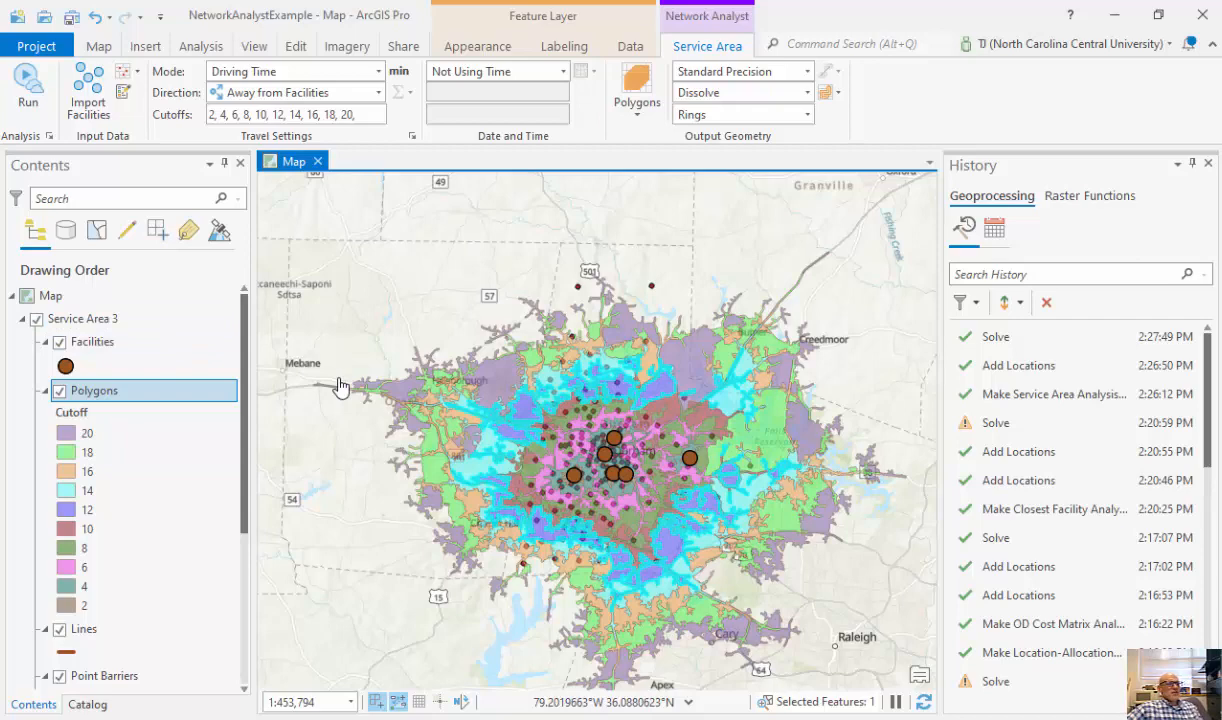
Remove the Service Area 3 layer from the map and create a new Route network analysis layer.
right_click(80, 314)
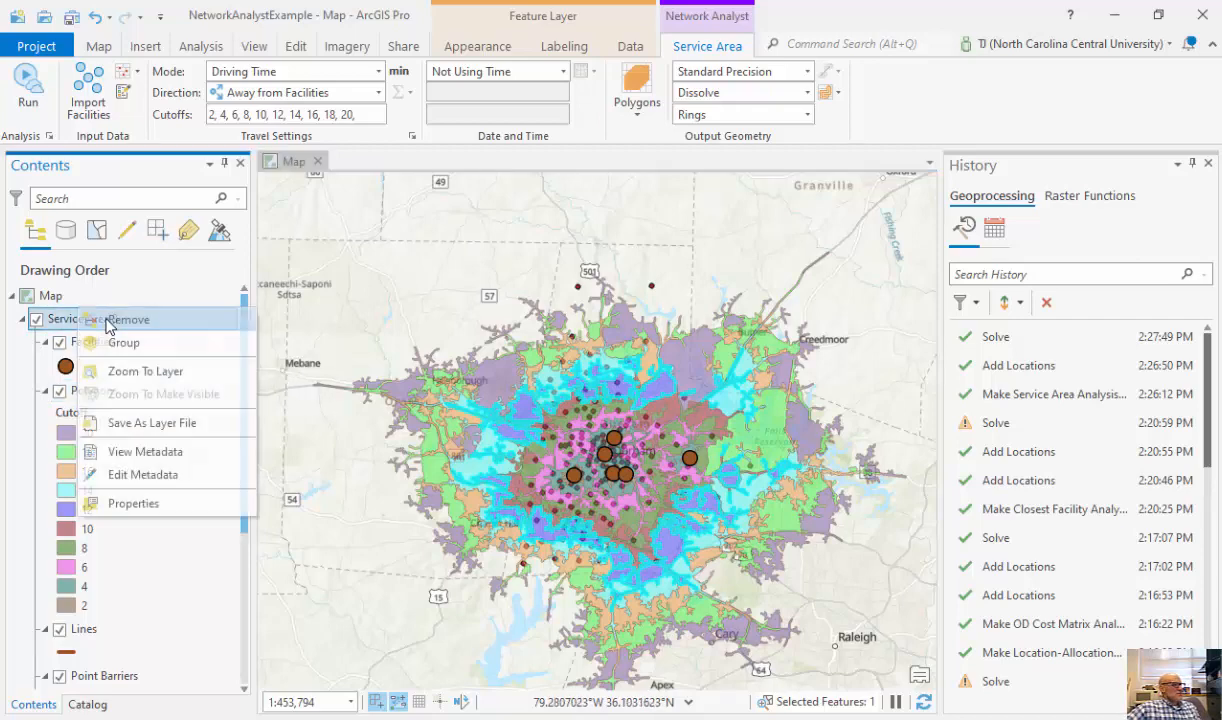
click(122, 322)
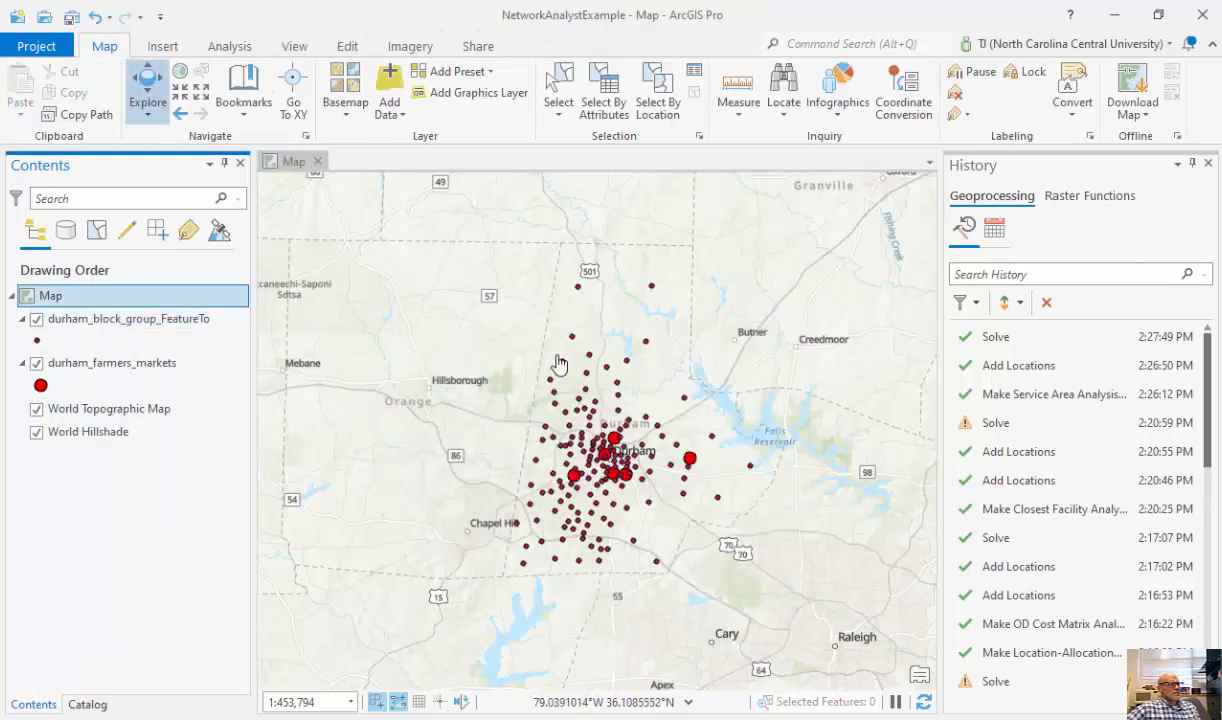
click(230, 46)
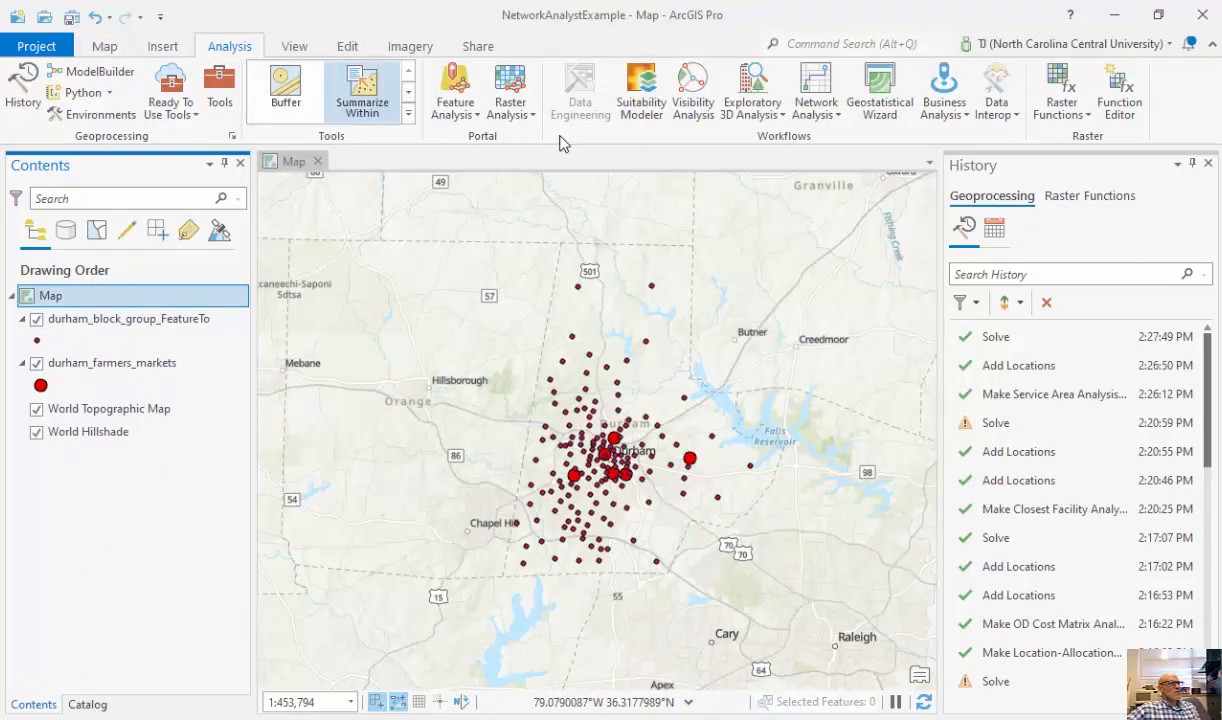
click(815, 100)
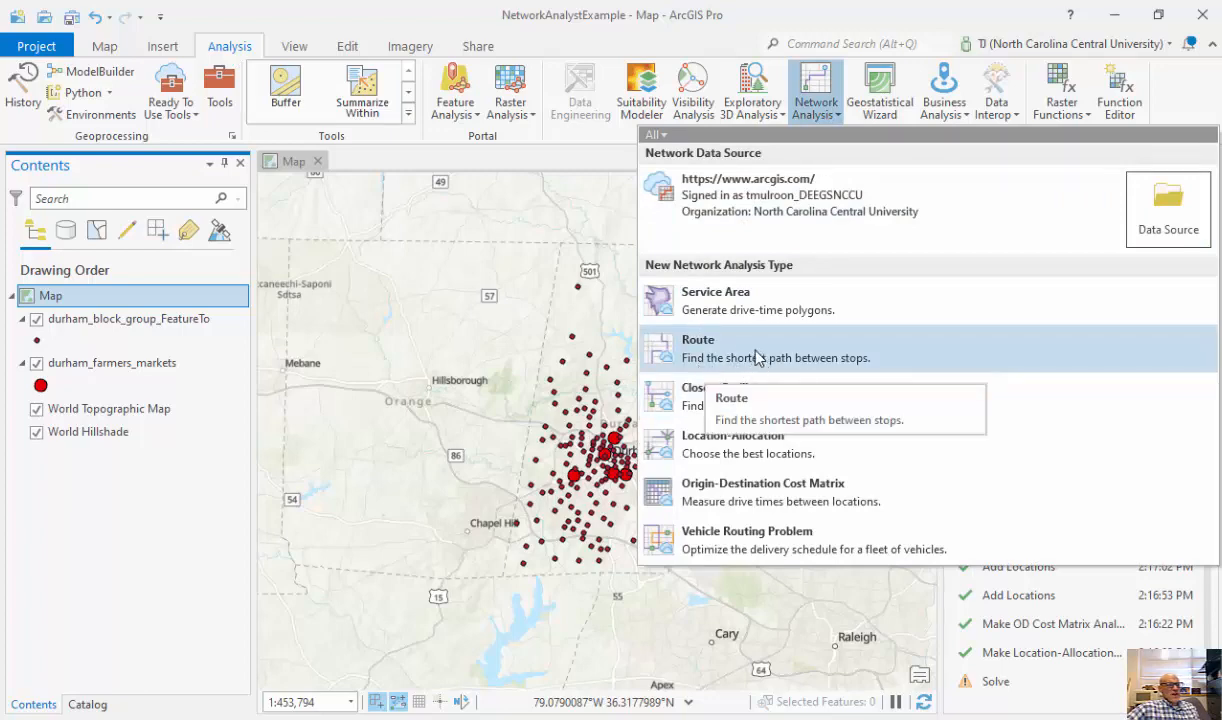
click(712, 350)
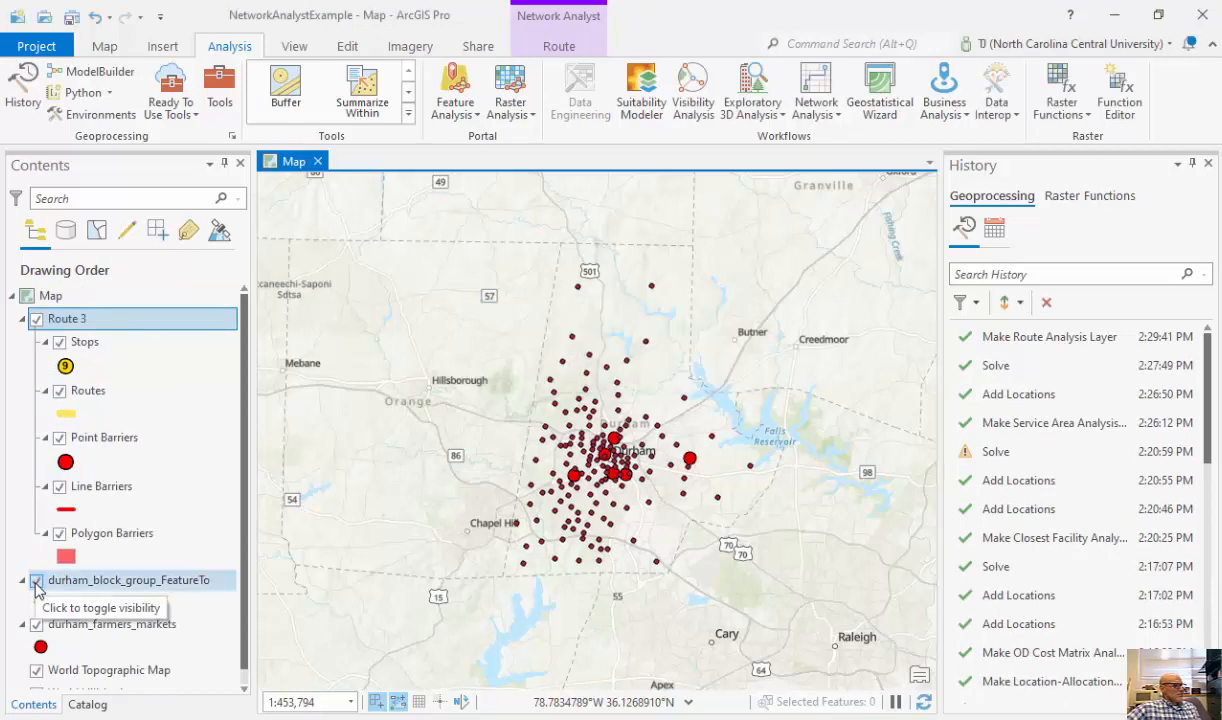
Hide the durham_block_group_FeatureTo layer and import durham_farmers_markets as the Stops of the Route 3 layer.
click(36, 584)
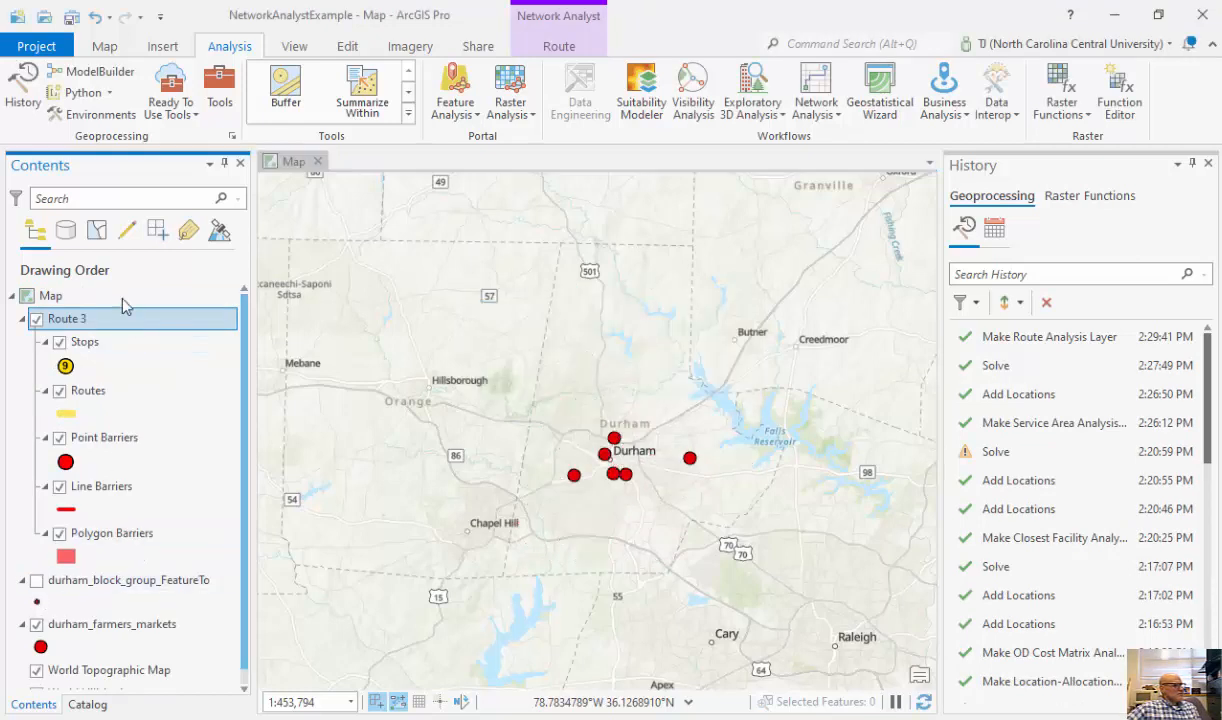
click(559, 47)
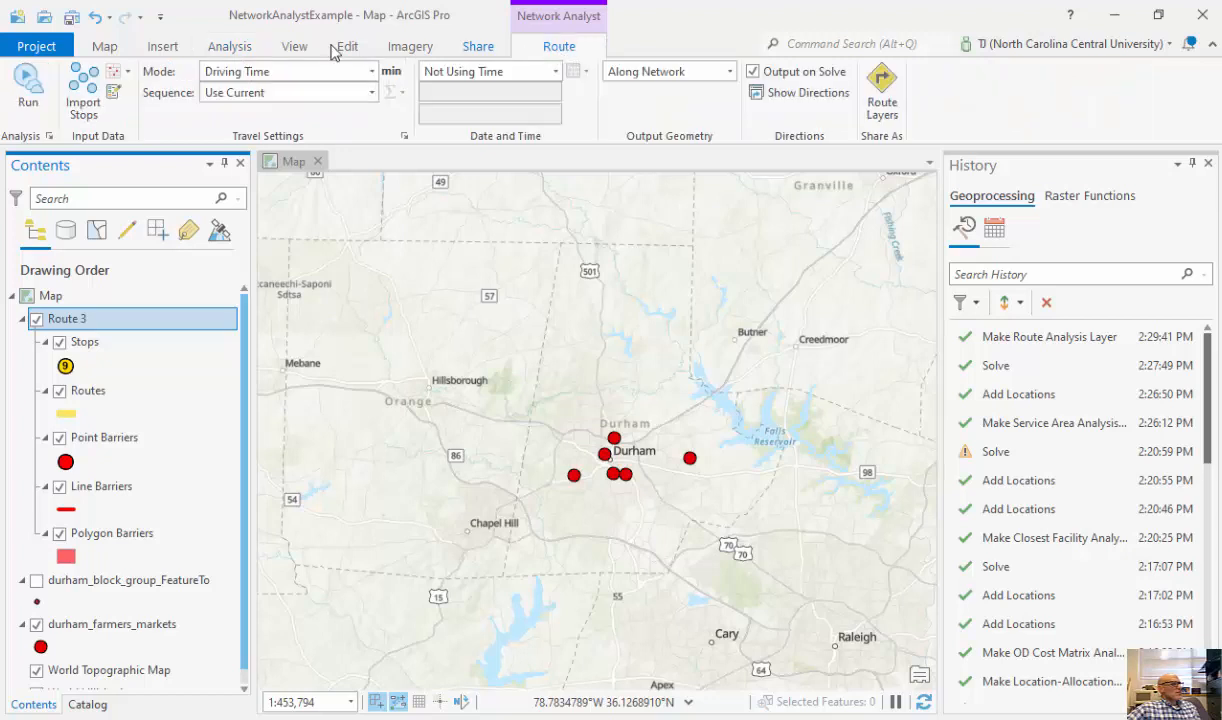
click(85, 100)
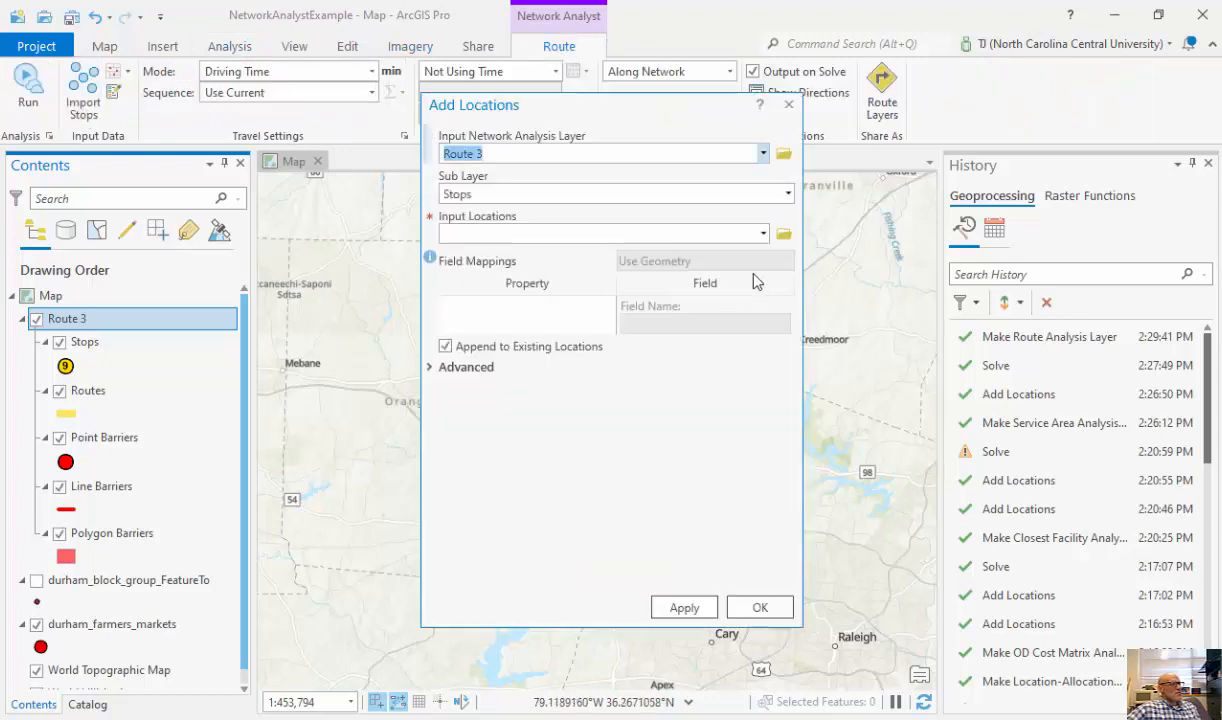
click(763, 233)
click(531, 316)
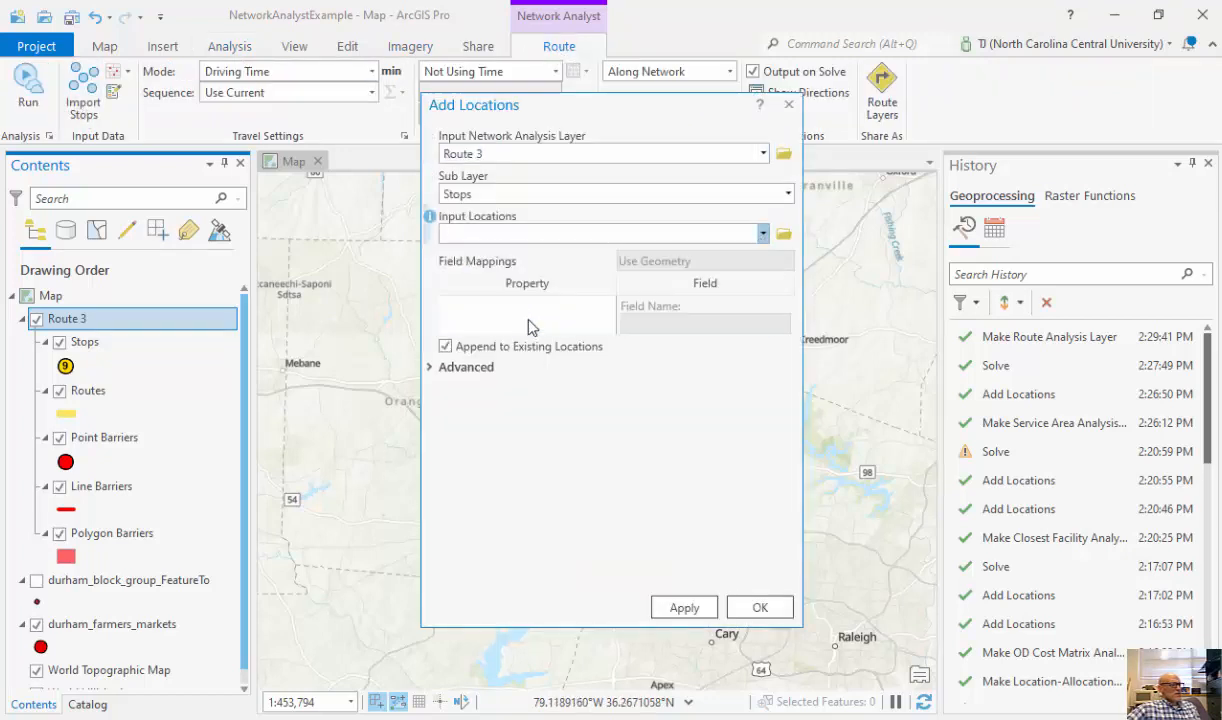
click(680, 610)
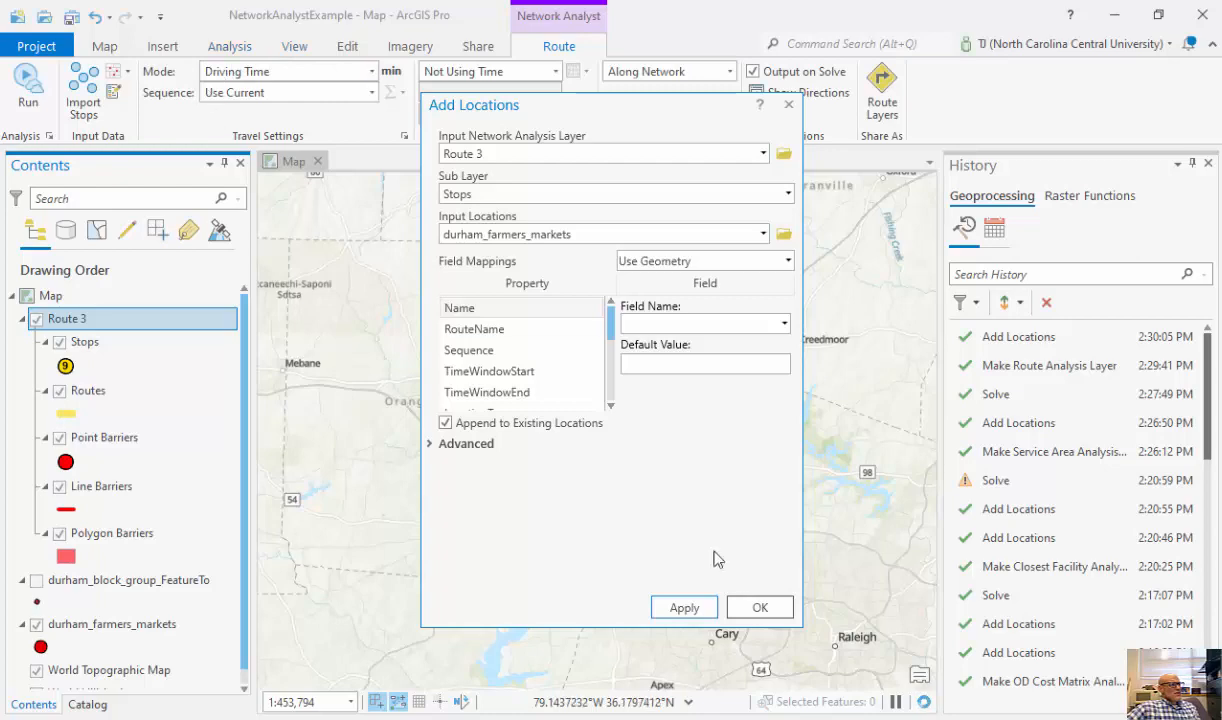
click(760, 607)
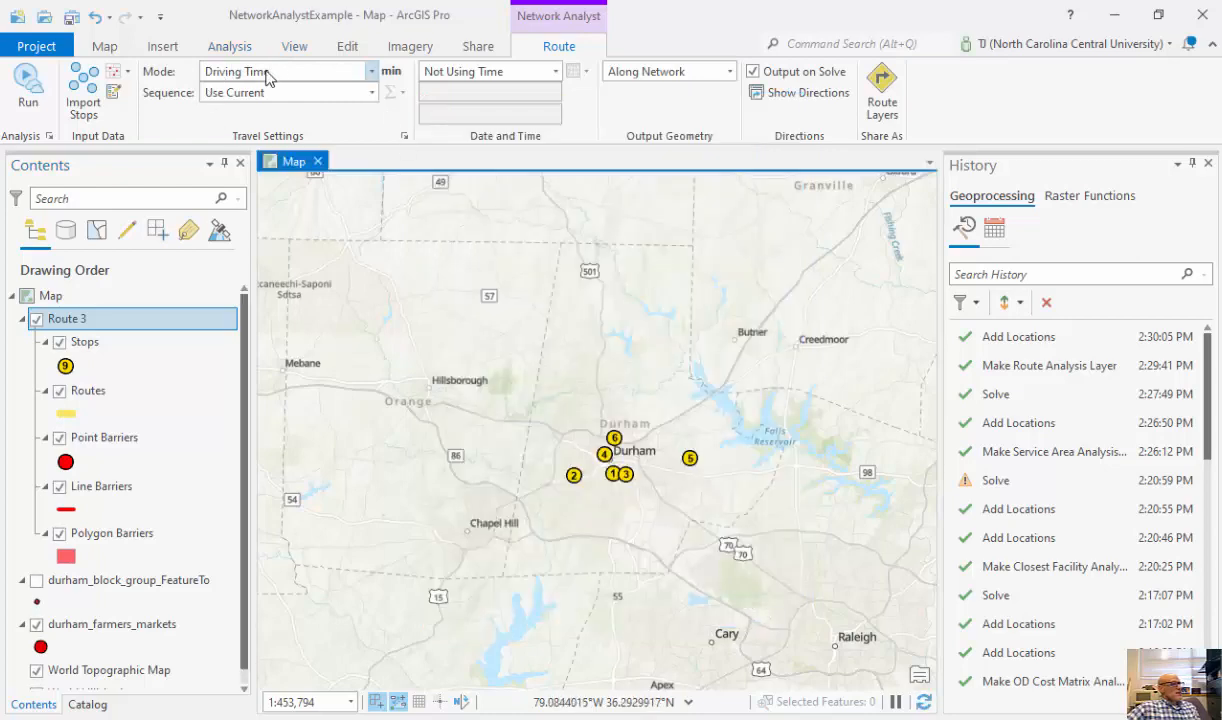
Run the Route 3 analysis and expand its turn-by-turn driving directions.
click(783, 100)
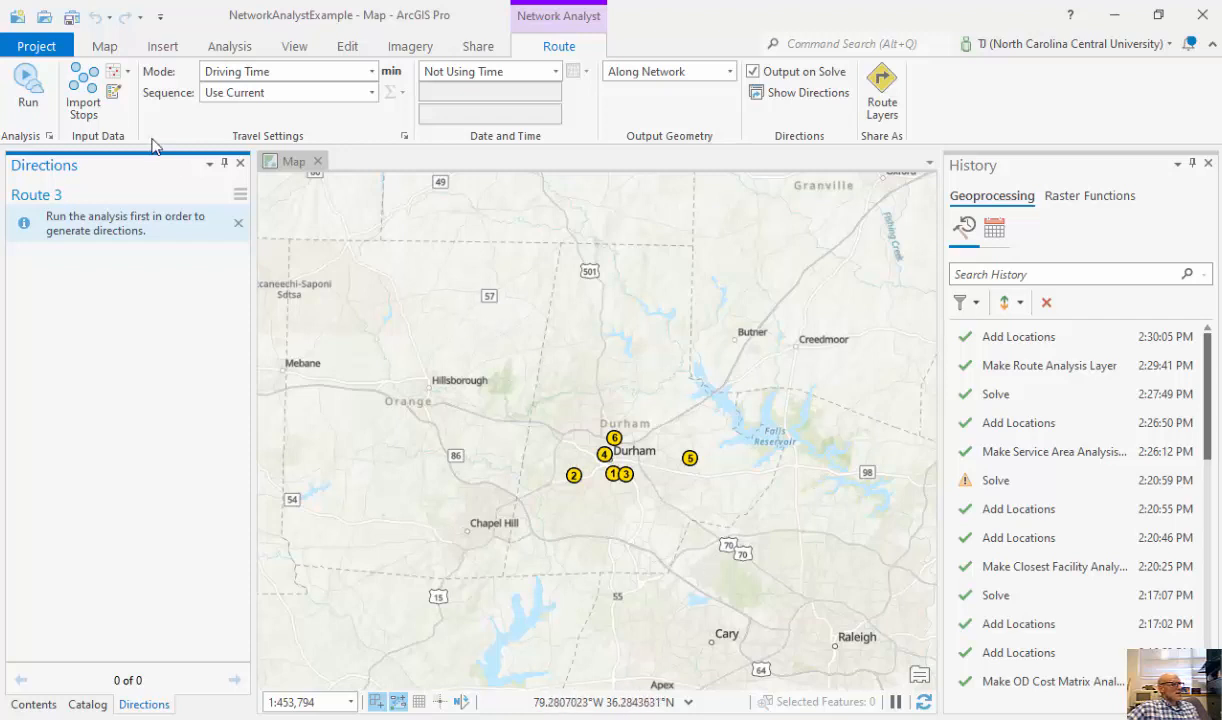
click(25, 98)
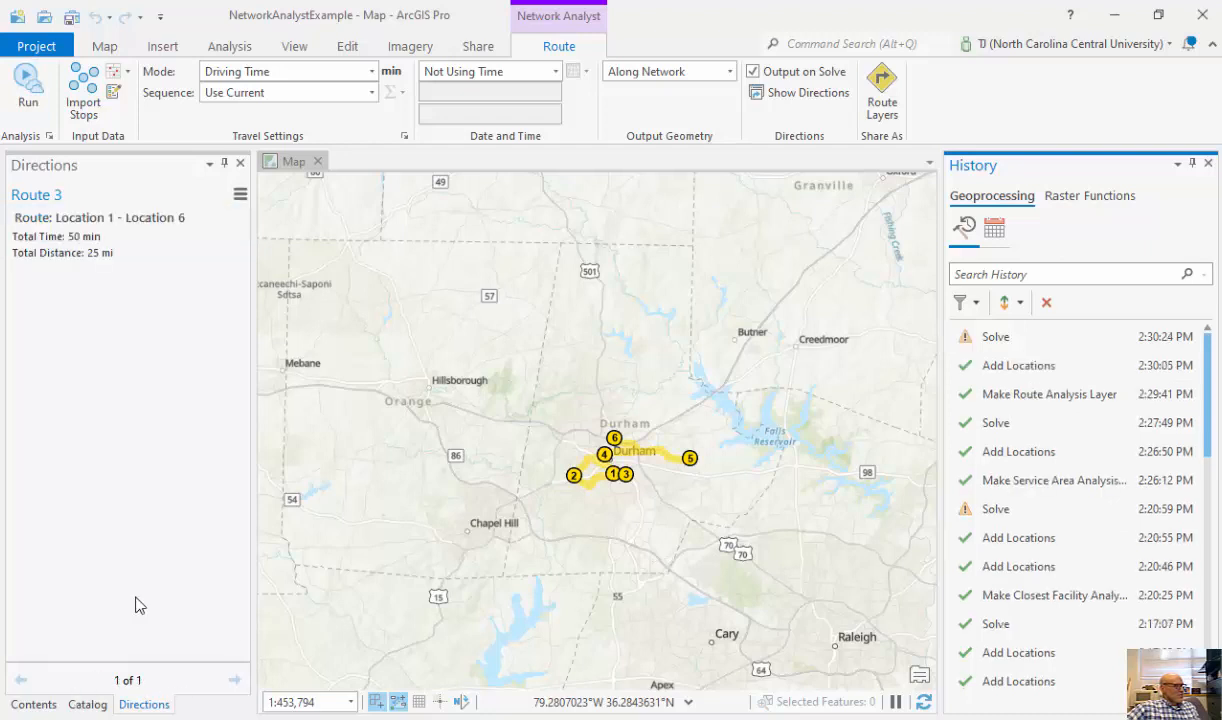
click(165, 478)
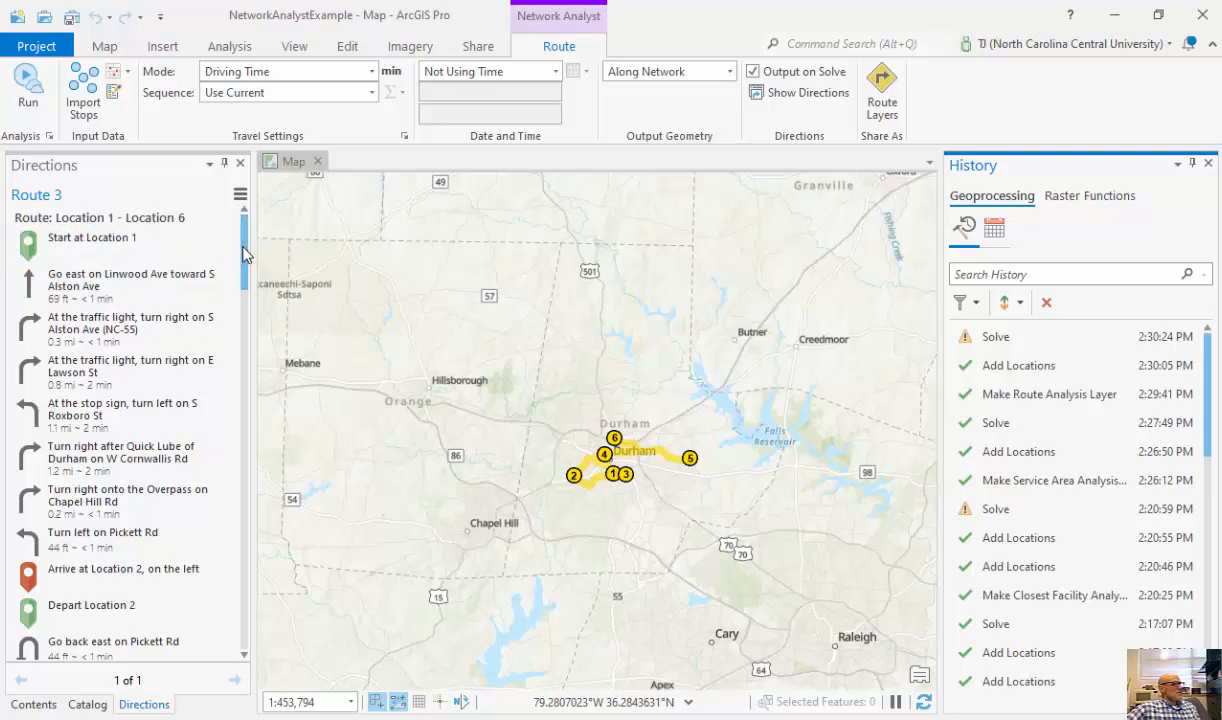
Read through the driving directions from Location 1 to Location 6, including the total time and distance.
drag(244, 256, 245, 618)
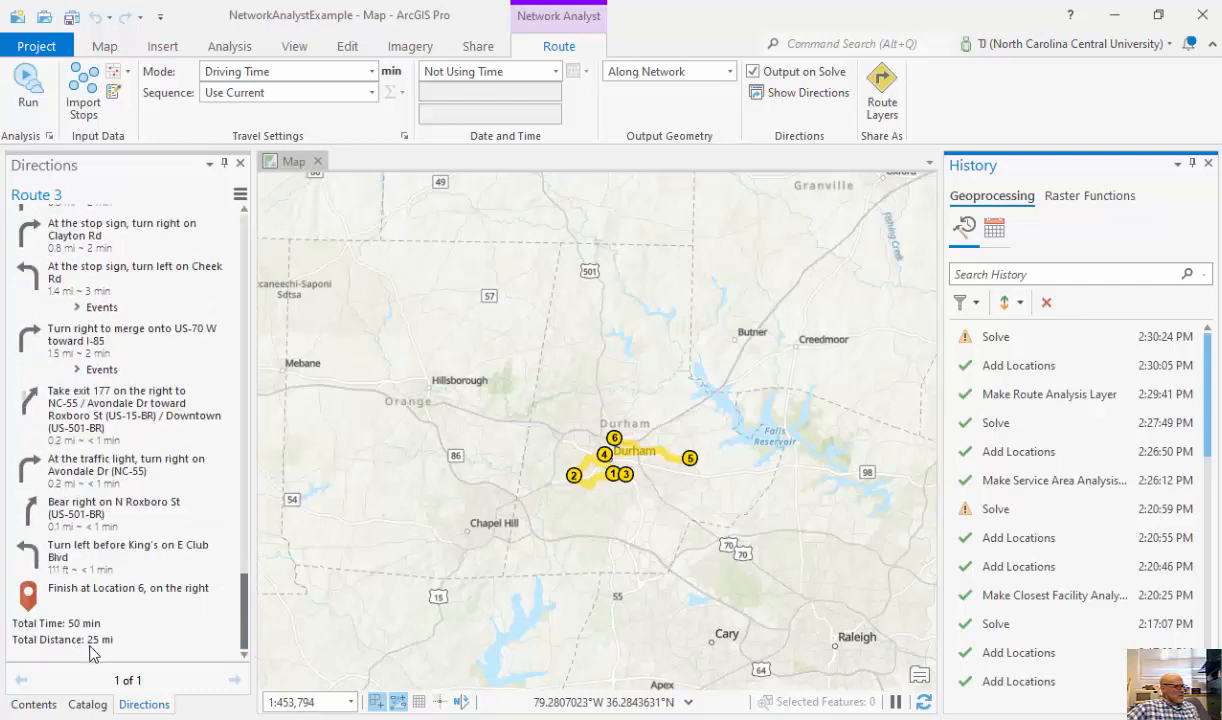
drag(240, 645, 232, 268)
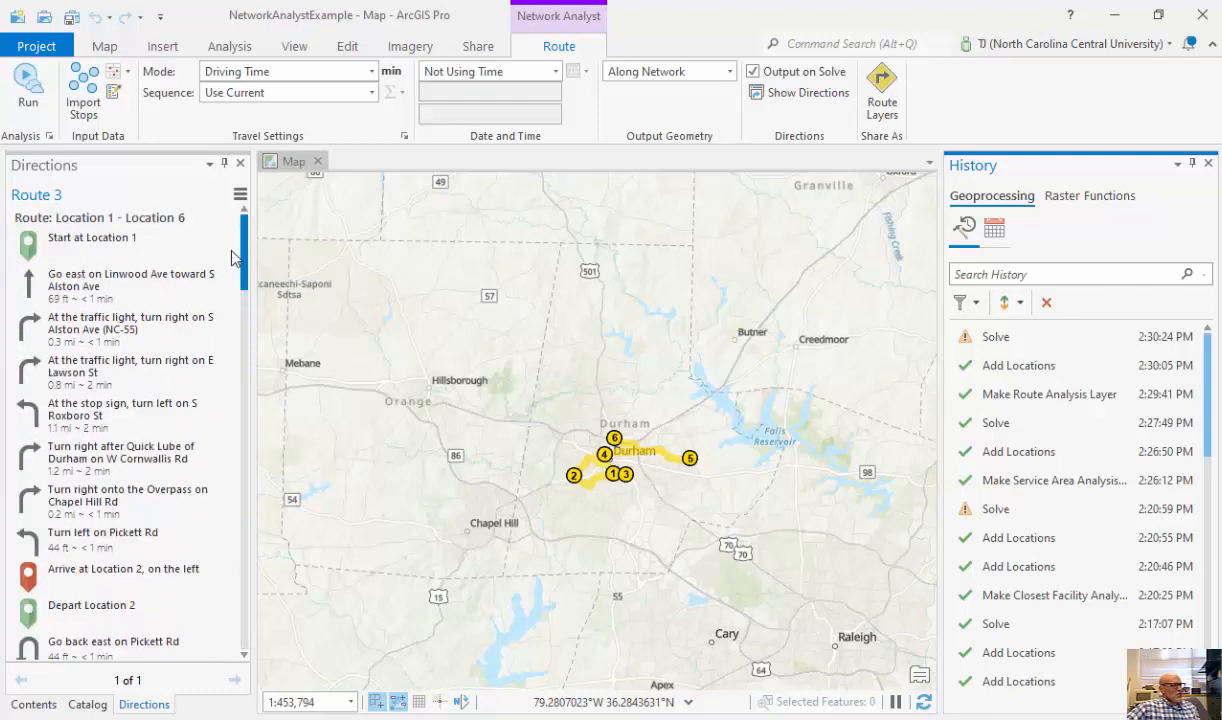
drag(242, 322, 246, 645)
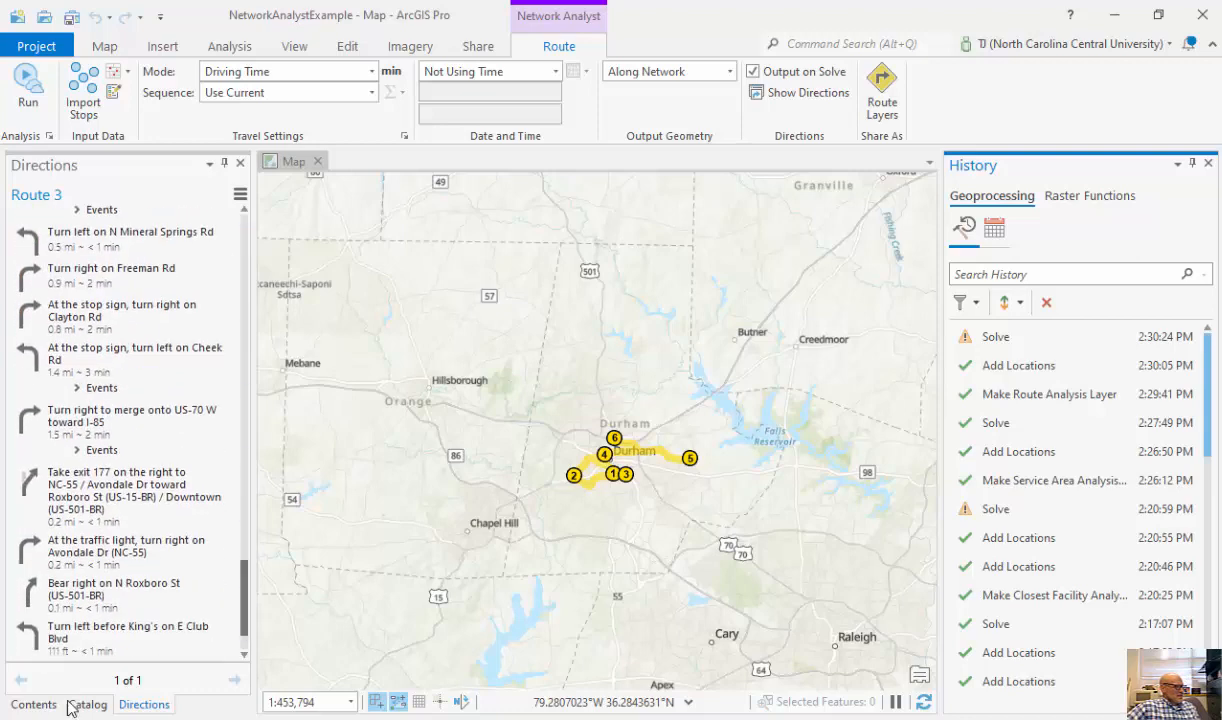
Examine the travel time and distance fields of the route record in the Routes attribute table, and close the table.
click(33, 704)
right_click(97, 391)
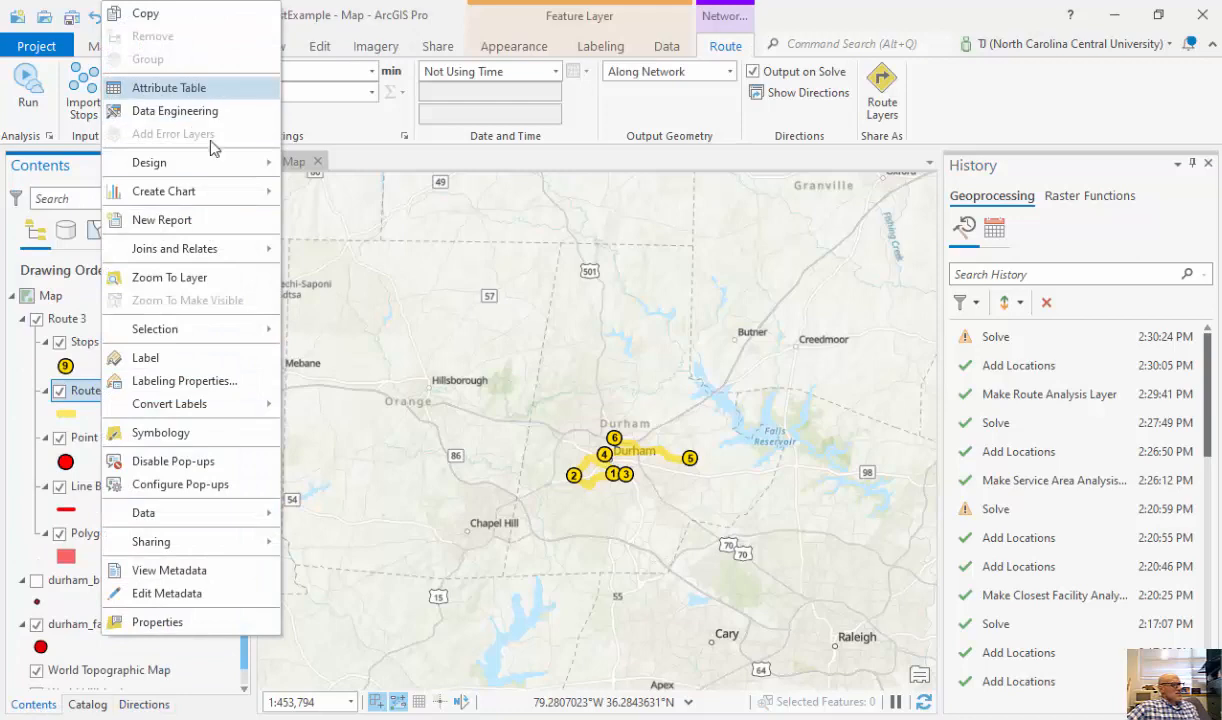
click(160, 89)
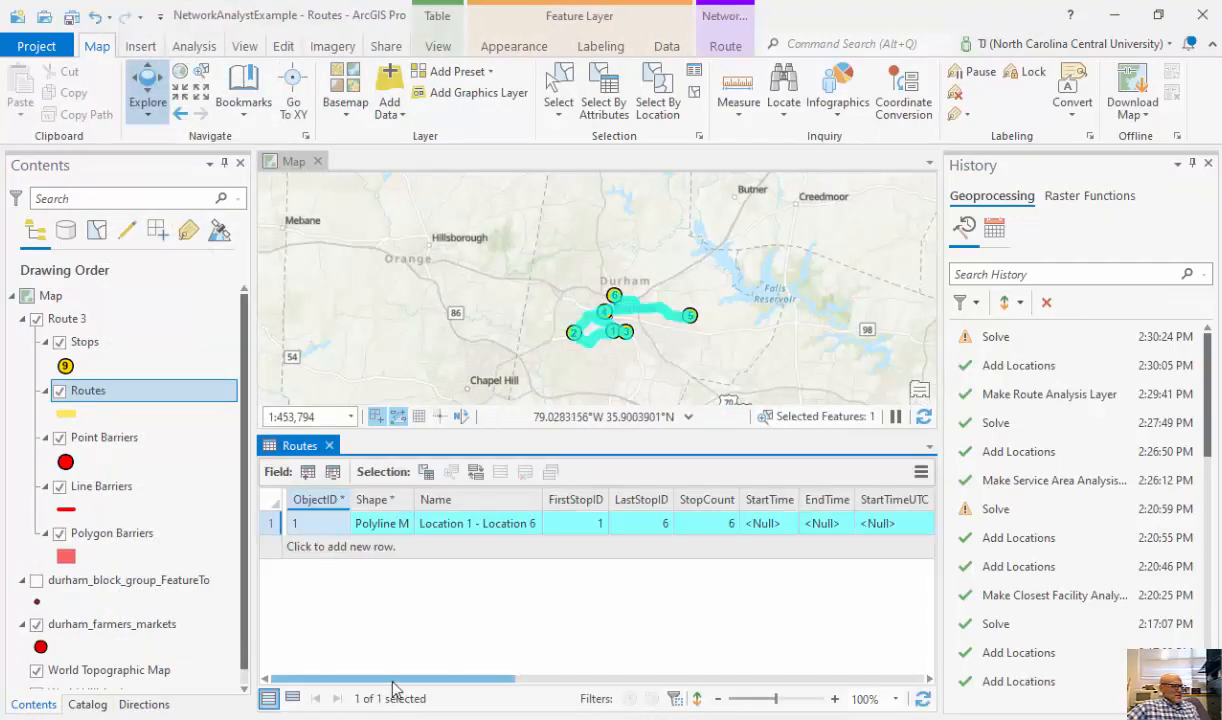
drag(392, 679, 880, 688)
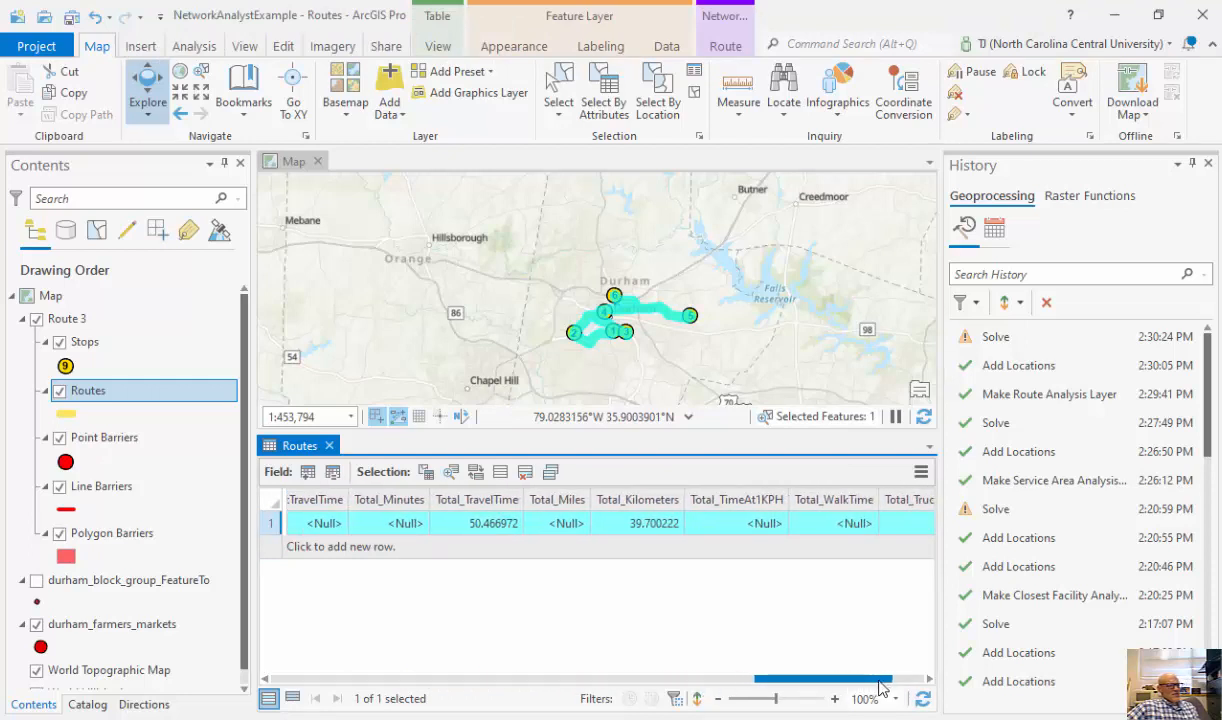
drag(880, 688, 410, 695)
click(329, 445)
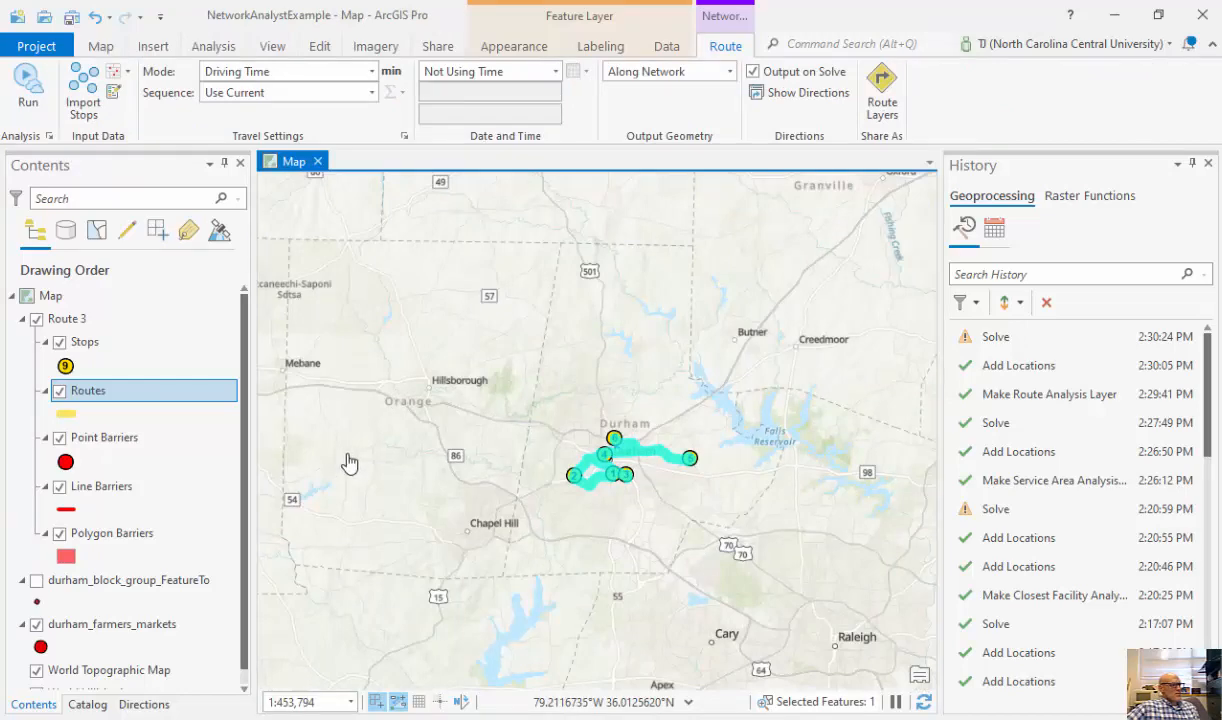
Inspect the solved route between the farmers markets on the map and review its directions from the start.
scroll(611, 500, up, 4)
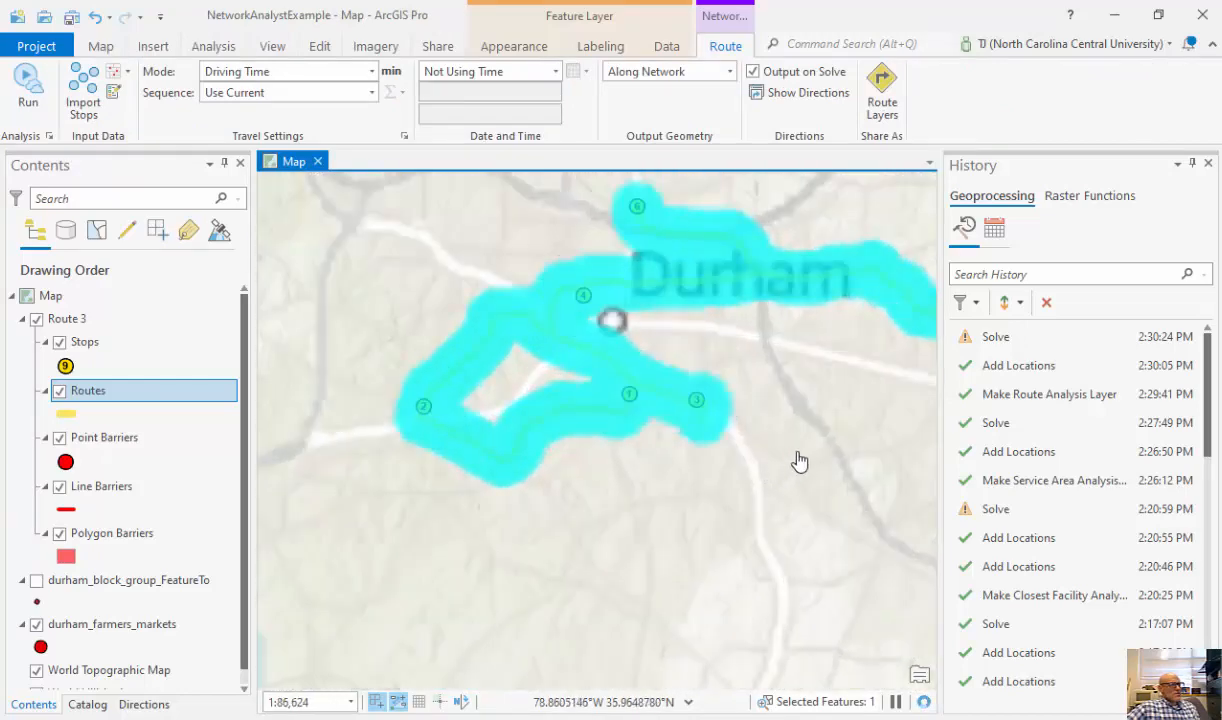
scroll(706, 540, down, 3)
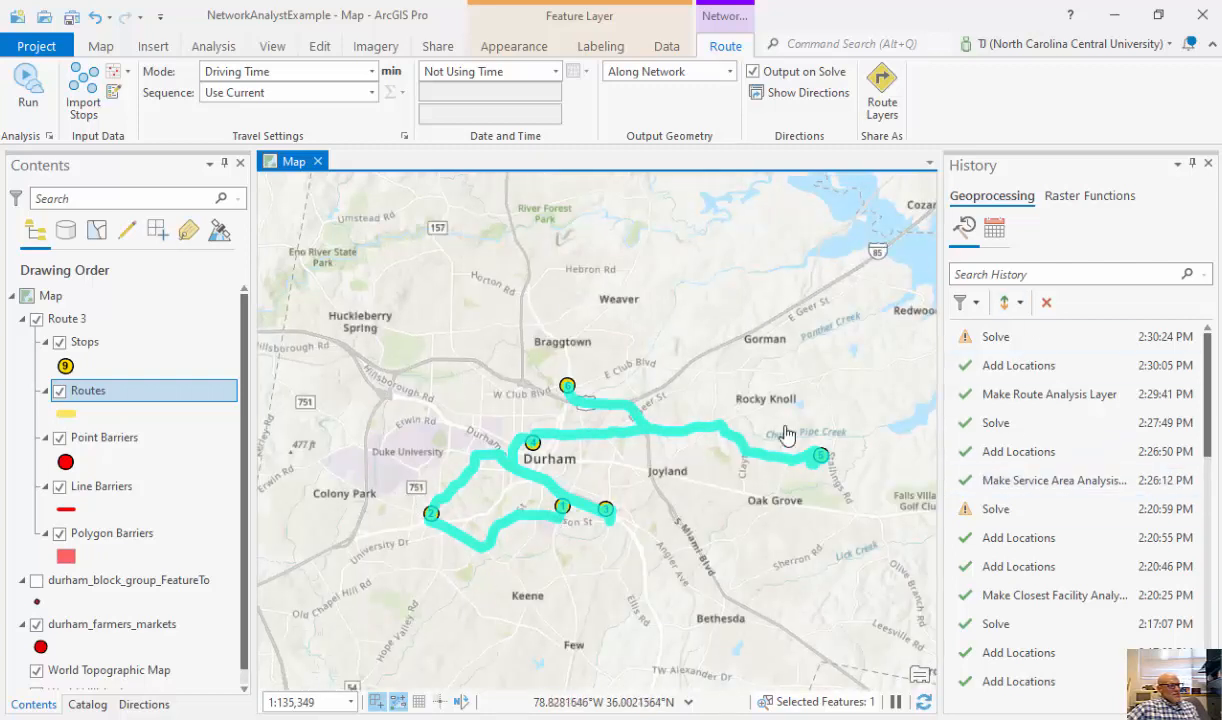
click(143, 705)
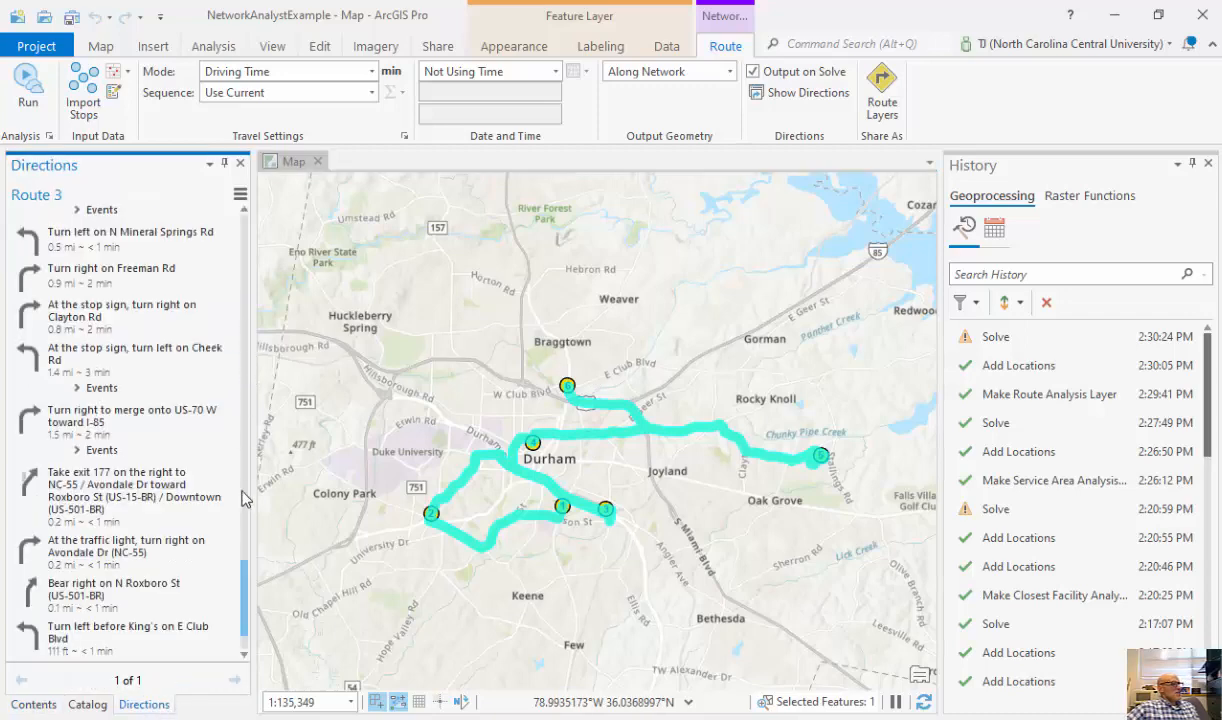
drag(241, 587, 232, 228)
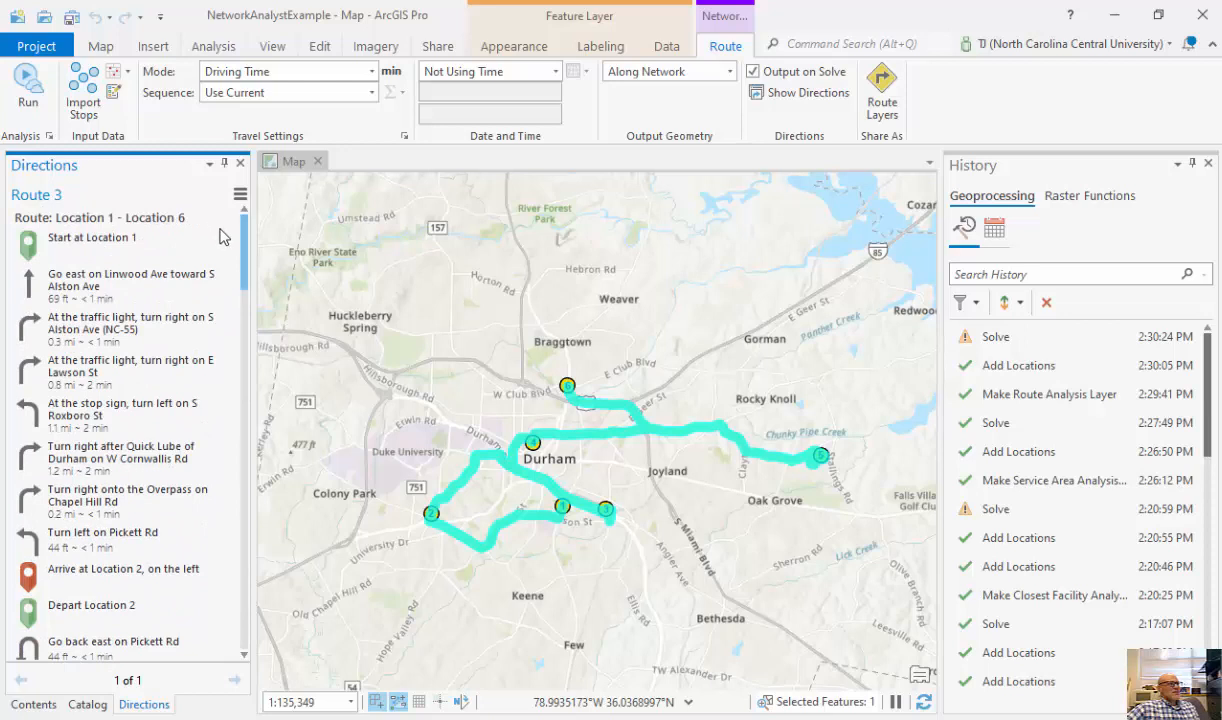
Remove the Route 3 analysis layer from the map.
click(33, 705)
right_click(62, 320)
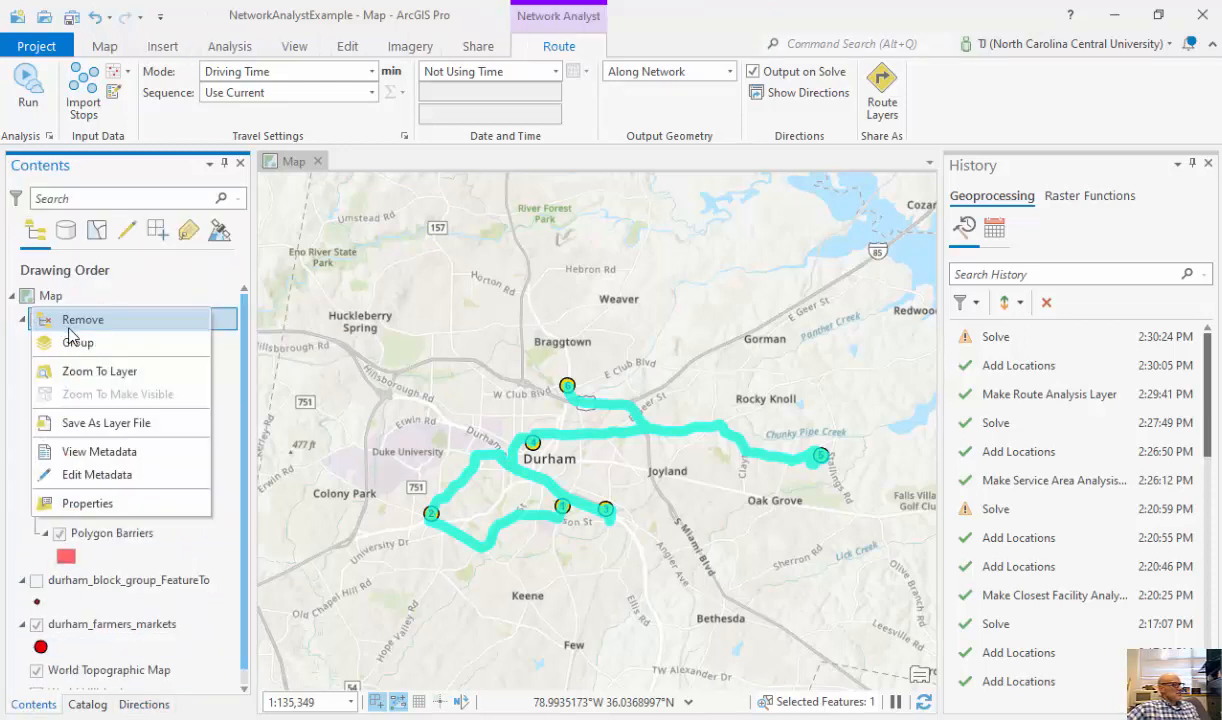
click(82, 322)
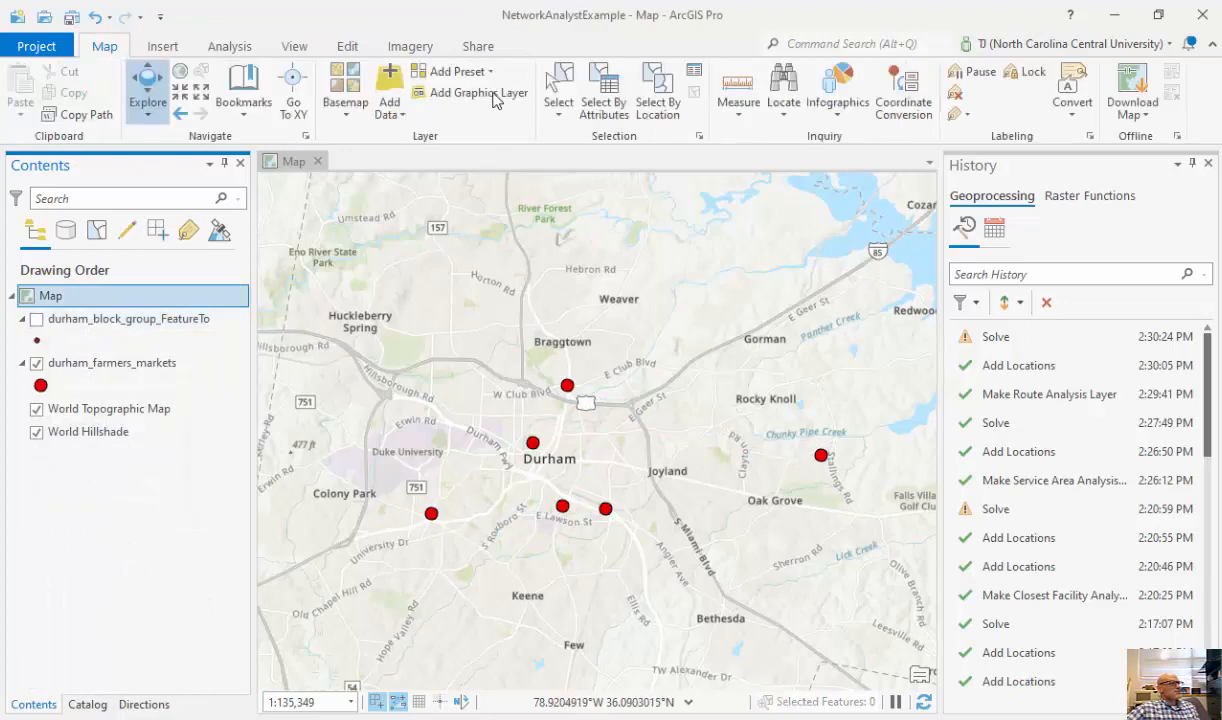
Look over the available network analysis types and make the durham_block_group_FeatureTo layer visible again.
click(243, 50)
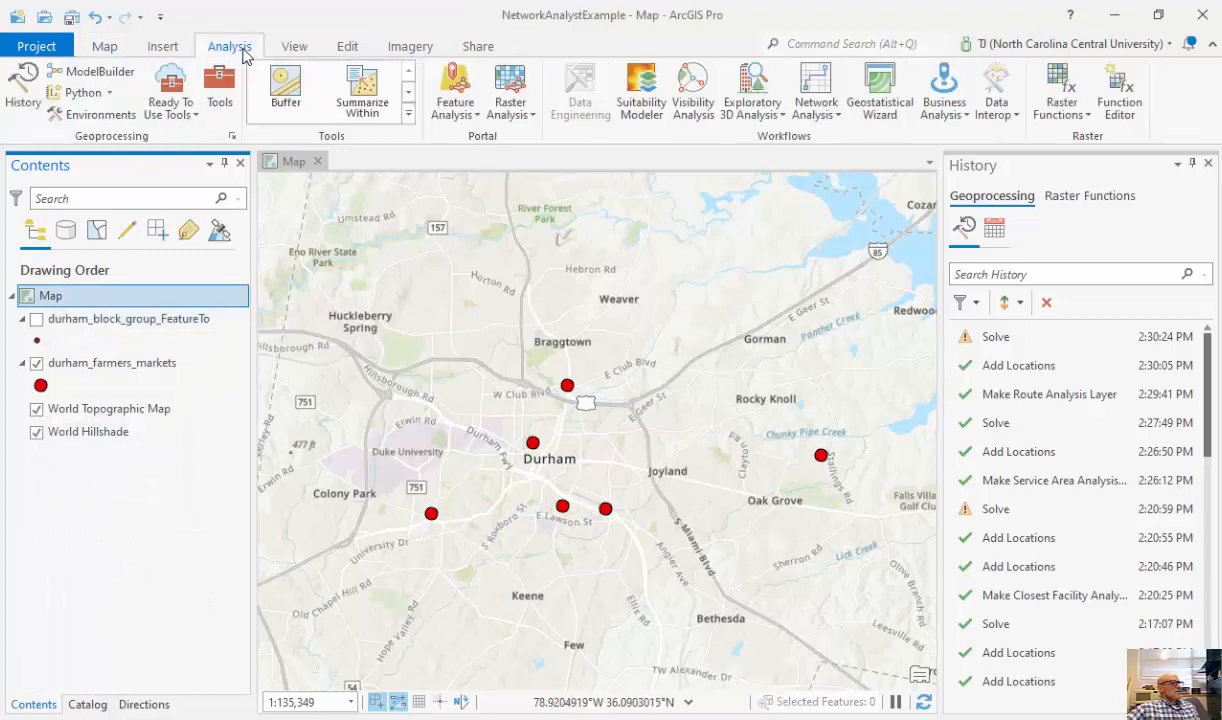
click(816, 114)
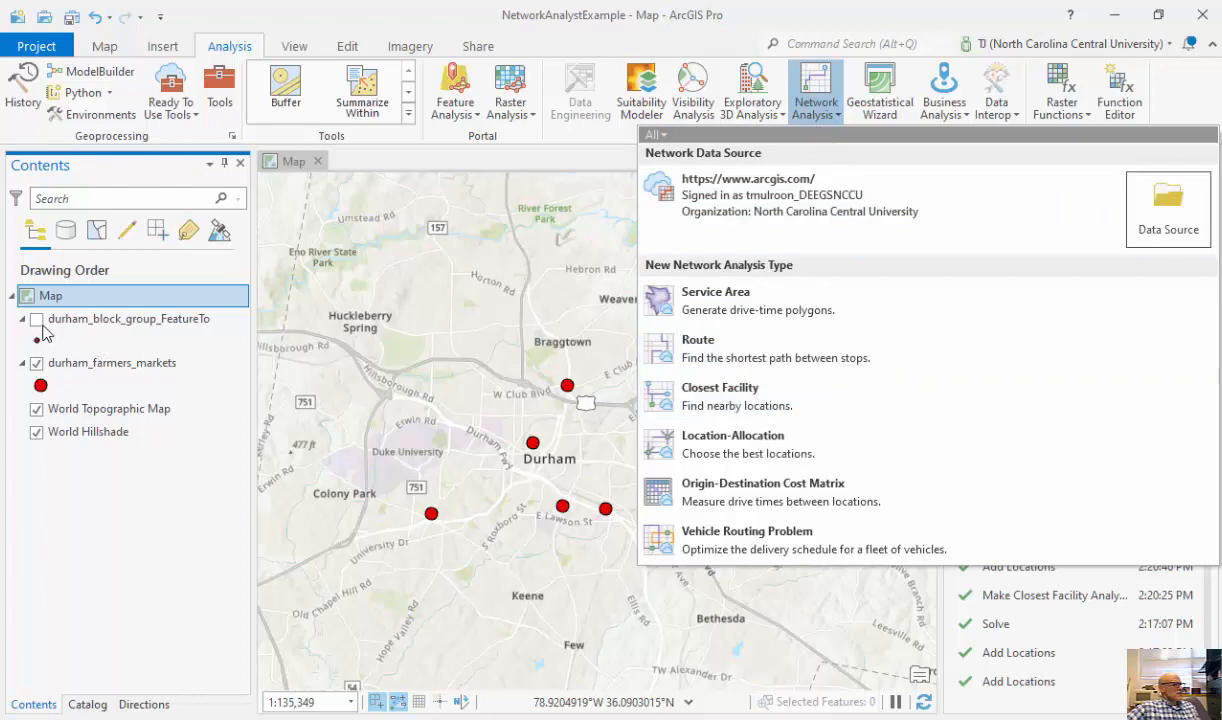
click(37, 321)
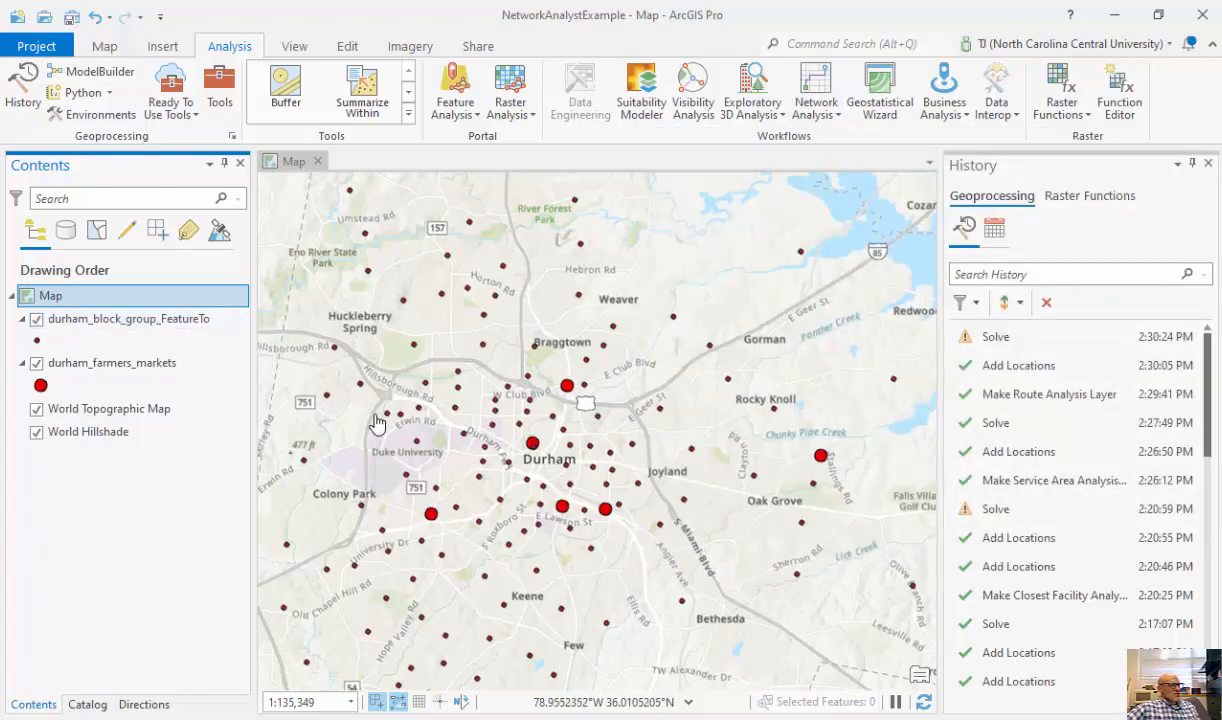
Create a new Closest Facility network analysis layer on the map.
scroll(381, 428, down, 1)
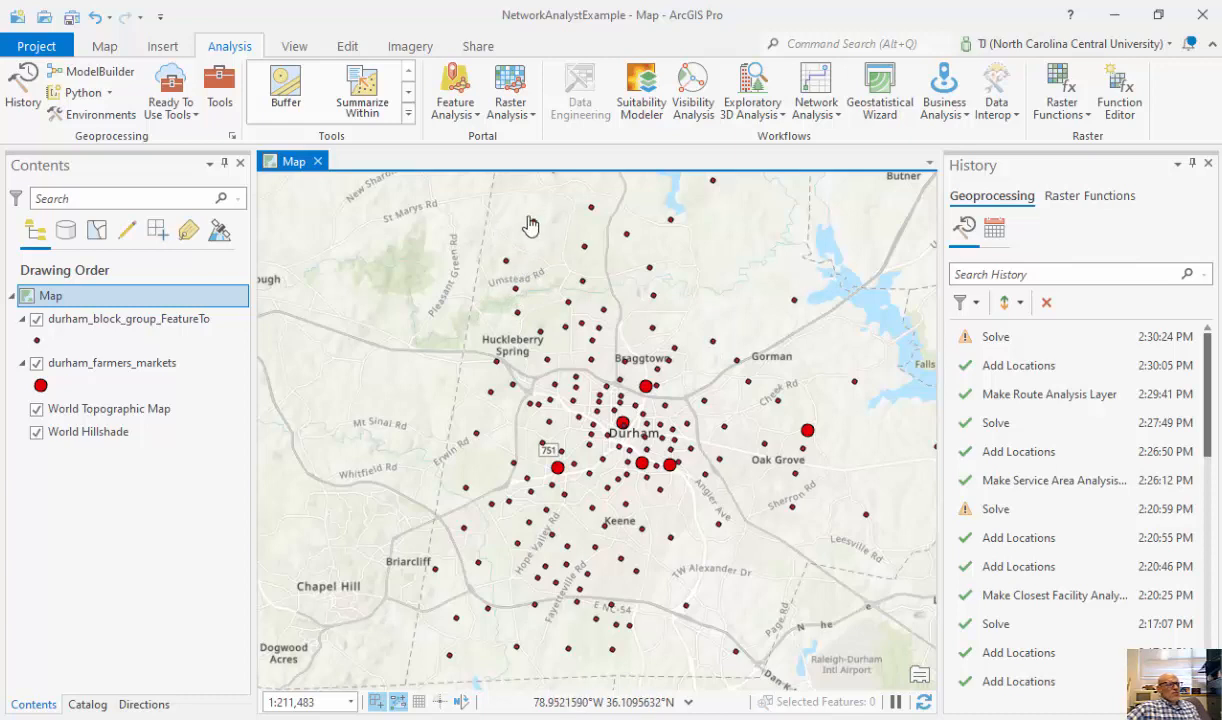
click(815, 105)
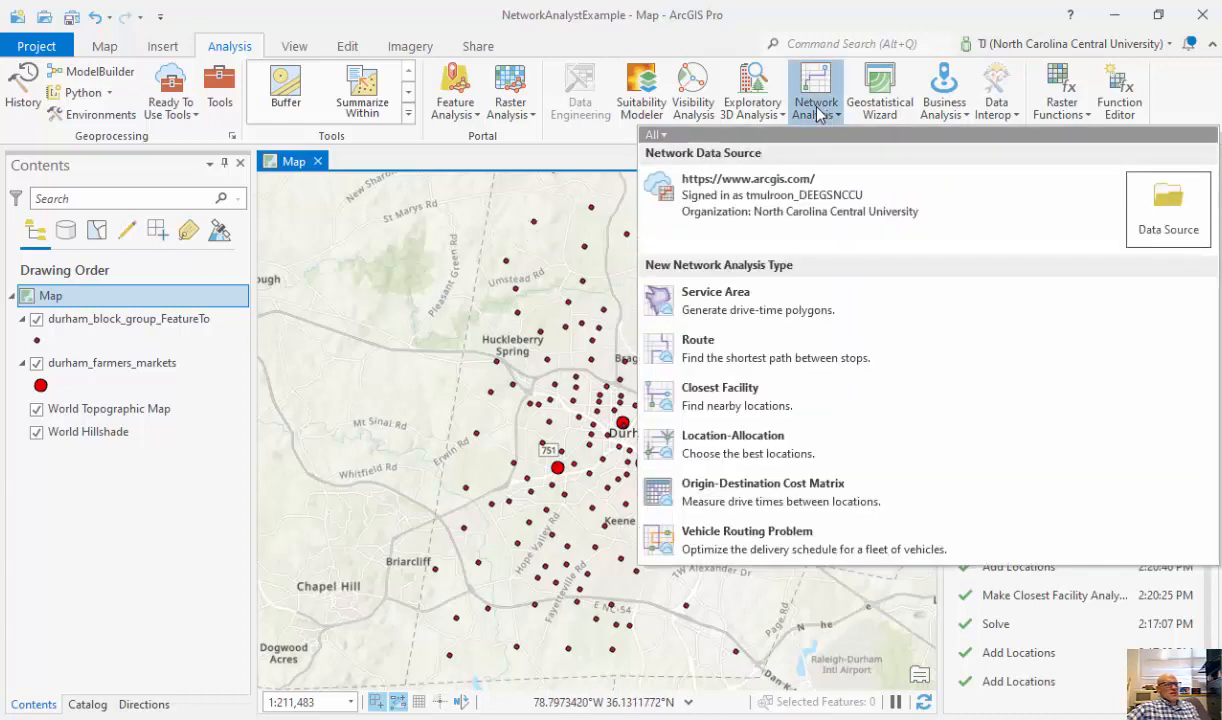
click(762, 395)
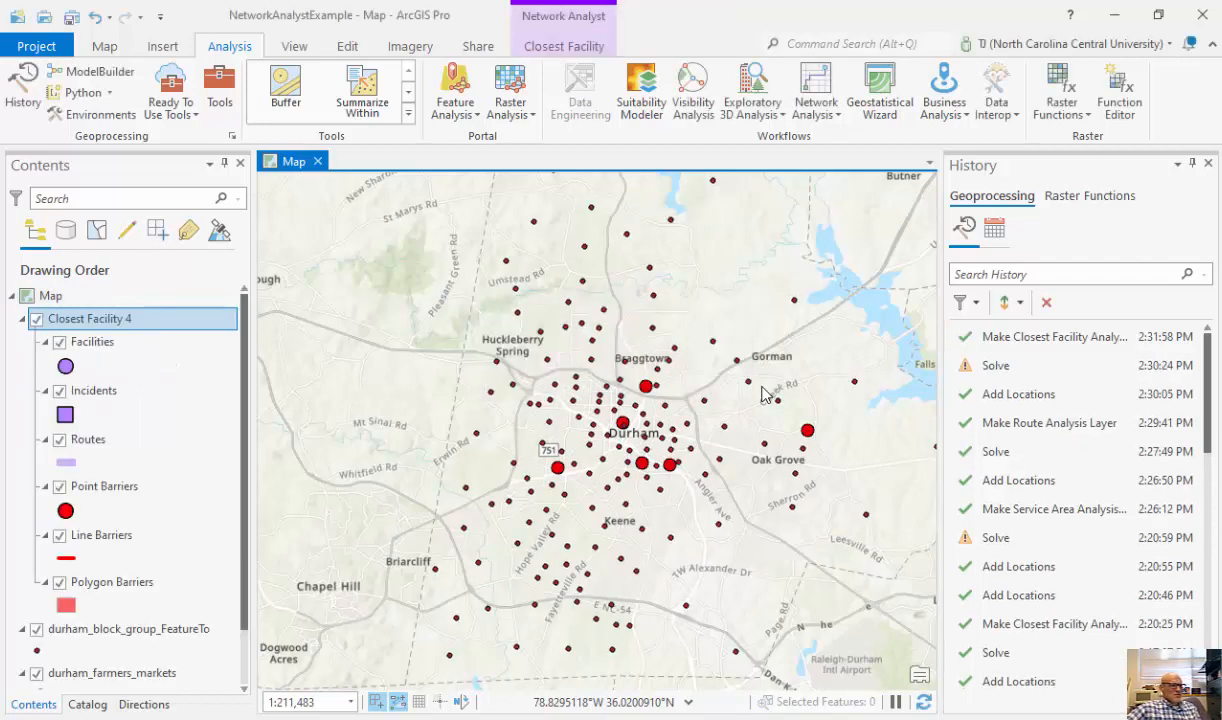
Import durham_farmers_markets as the facilities of the Closest Facility 4 layer, matching the locations by geometry.
click(593, 52)
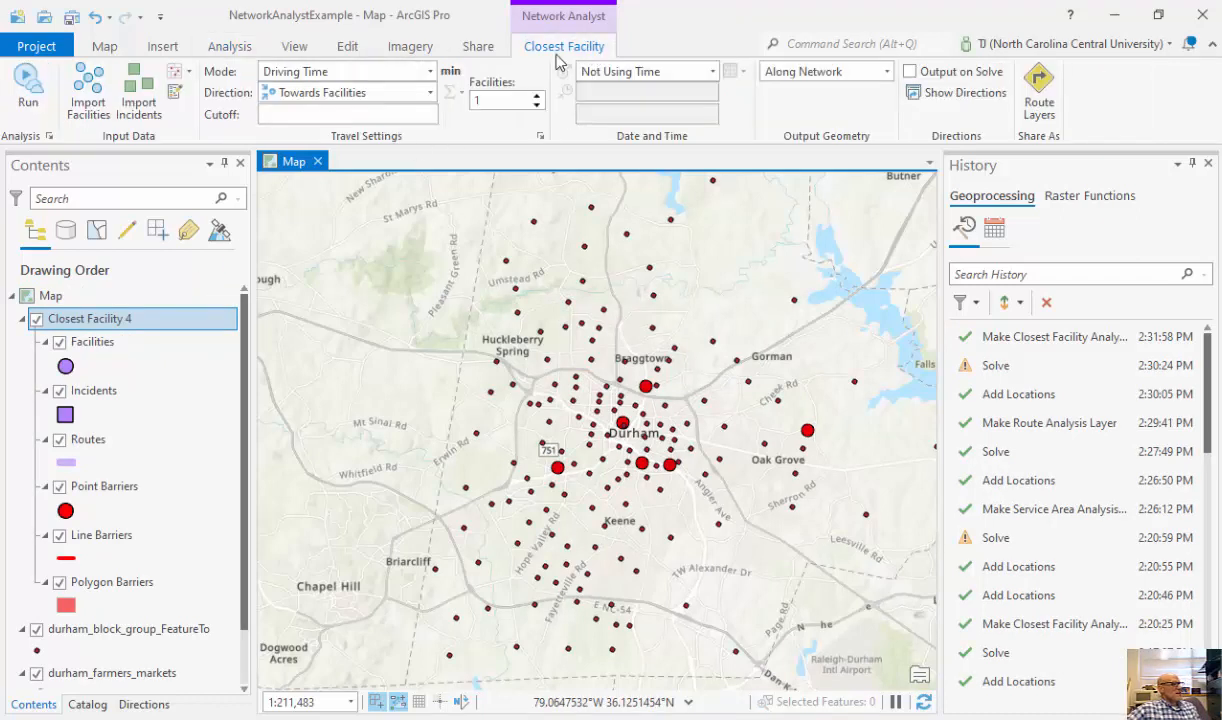
click(87, 108)
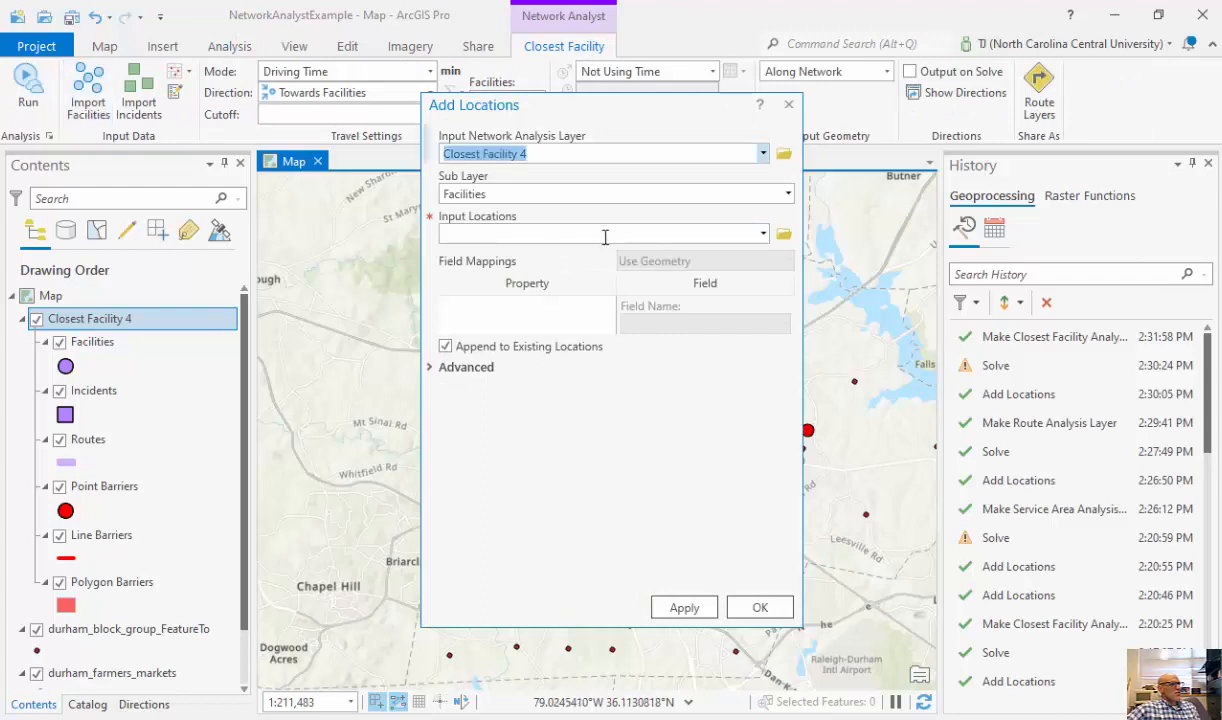
click(763, 236)
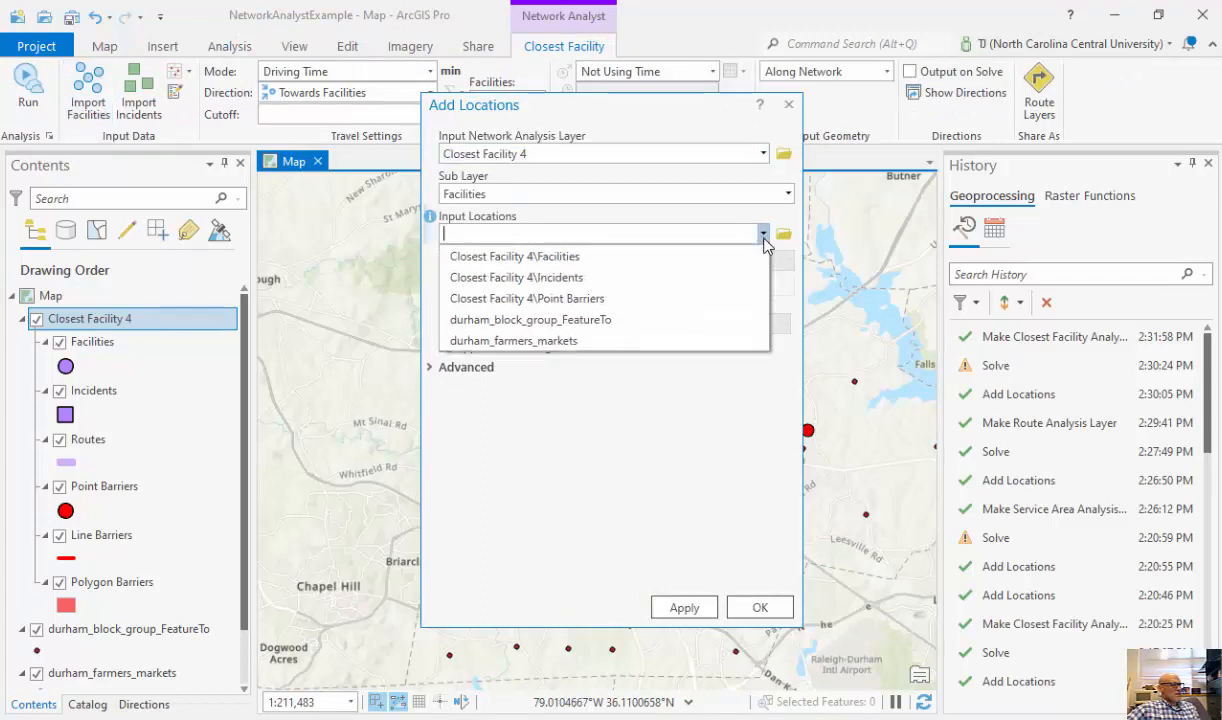
click(513, 341)
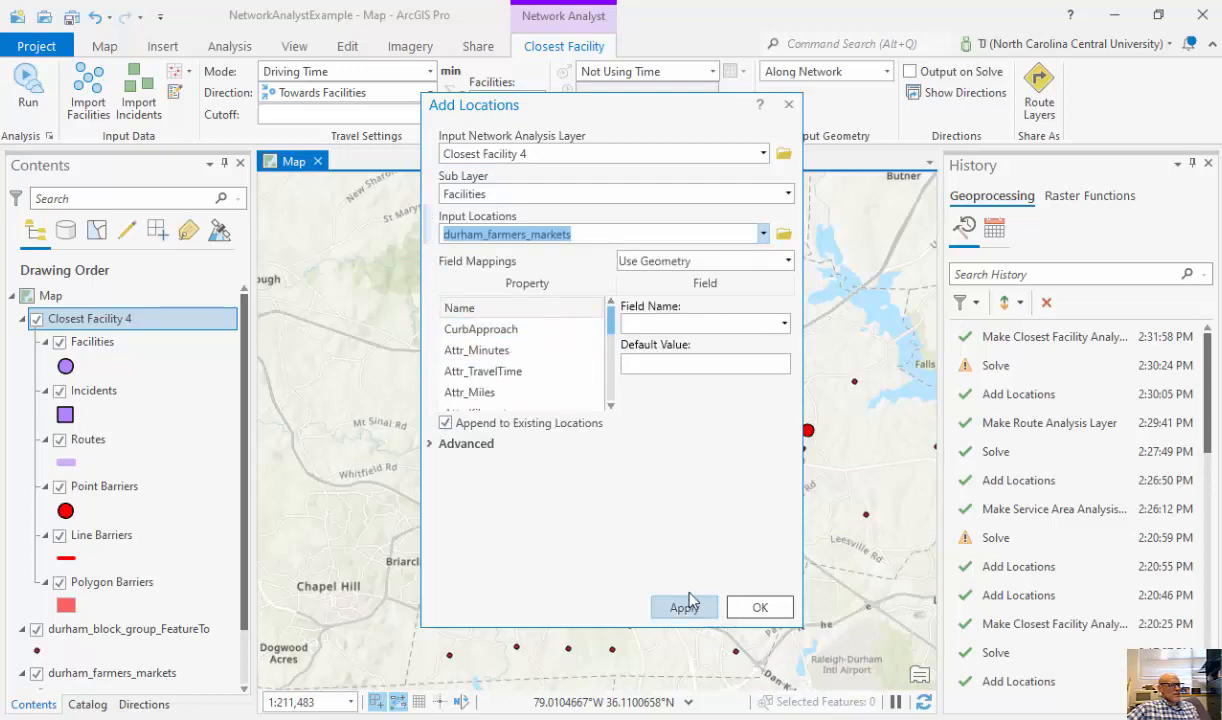
drag(613, 333, 628, 398)
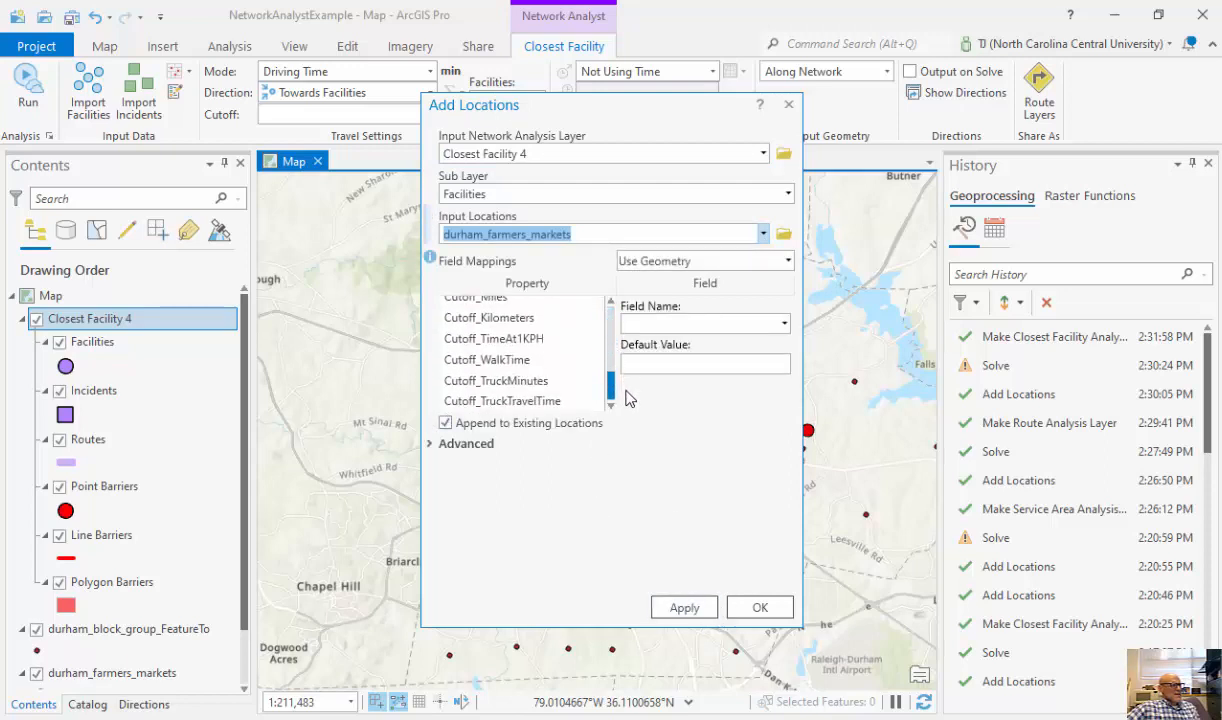
click(761, 609)
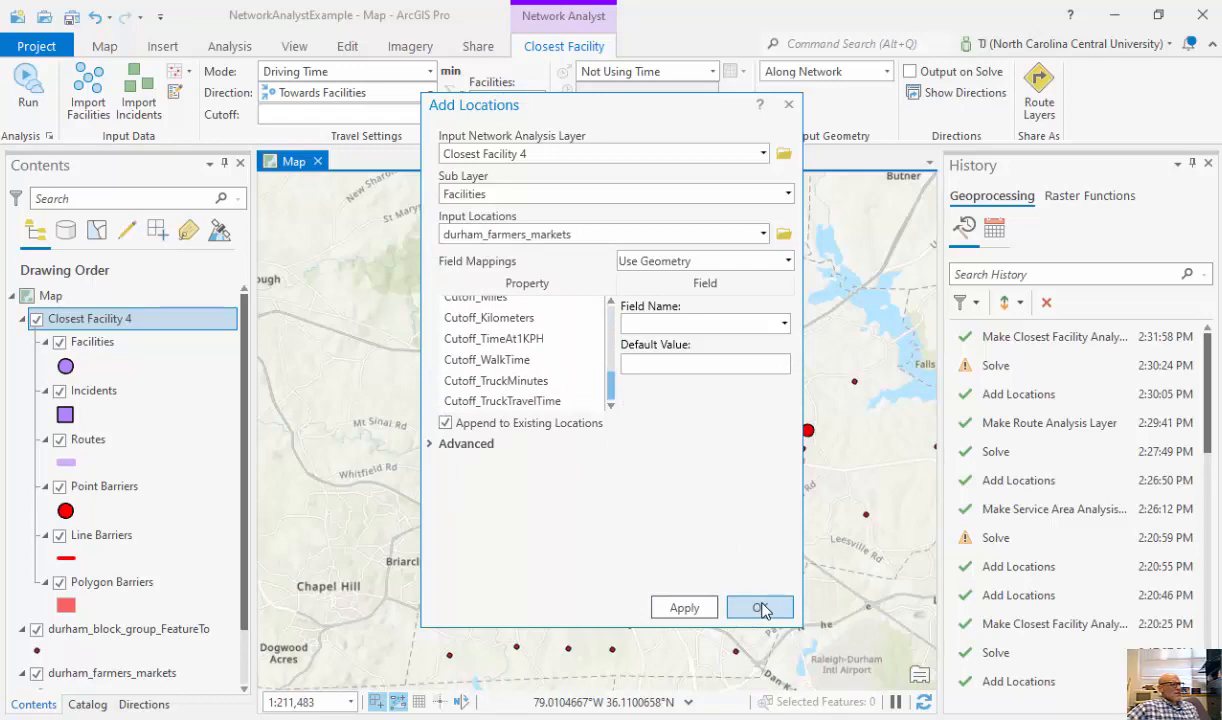
click(761, 609)
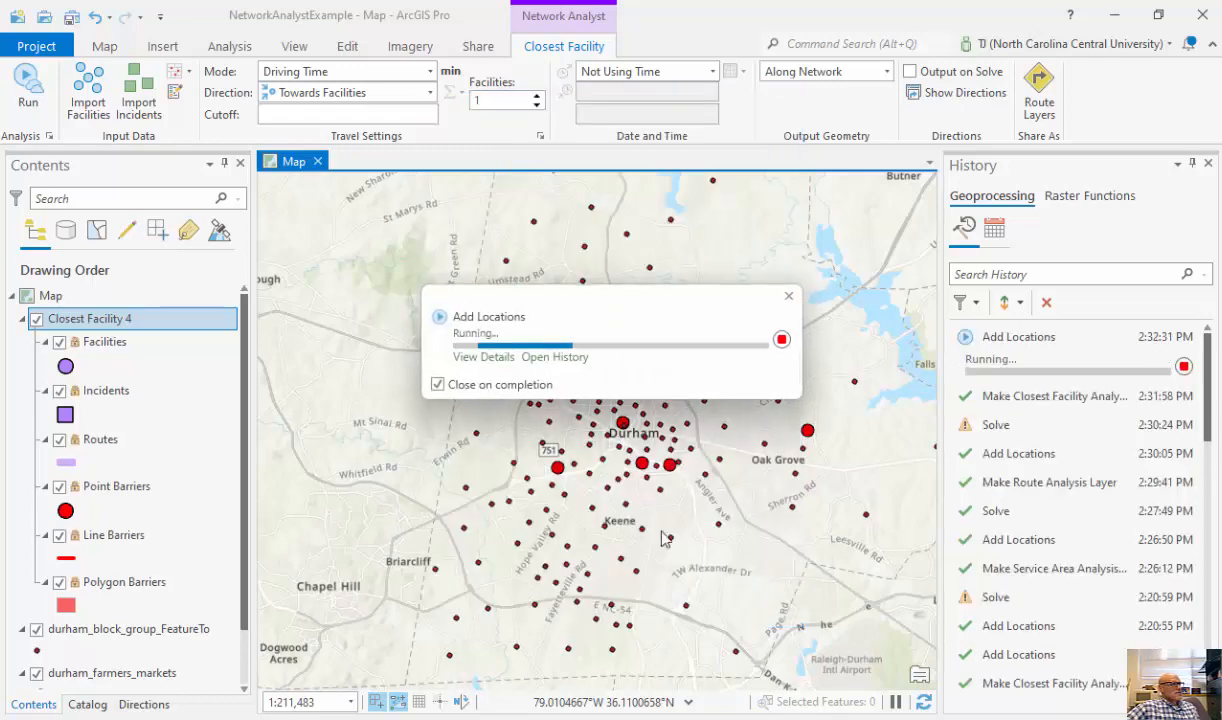
Import durham_block_group_FeatureTo as the incidents of the Closest Facility 4 layer.
click(141, 108)
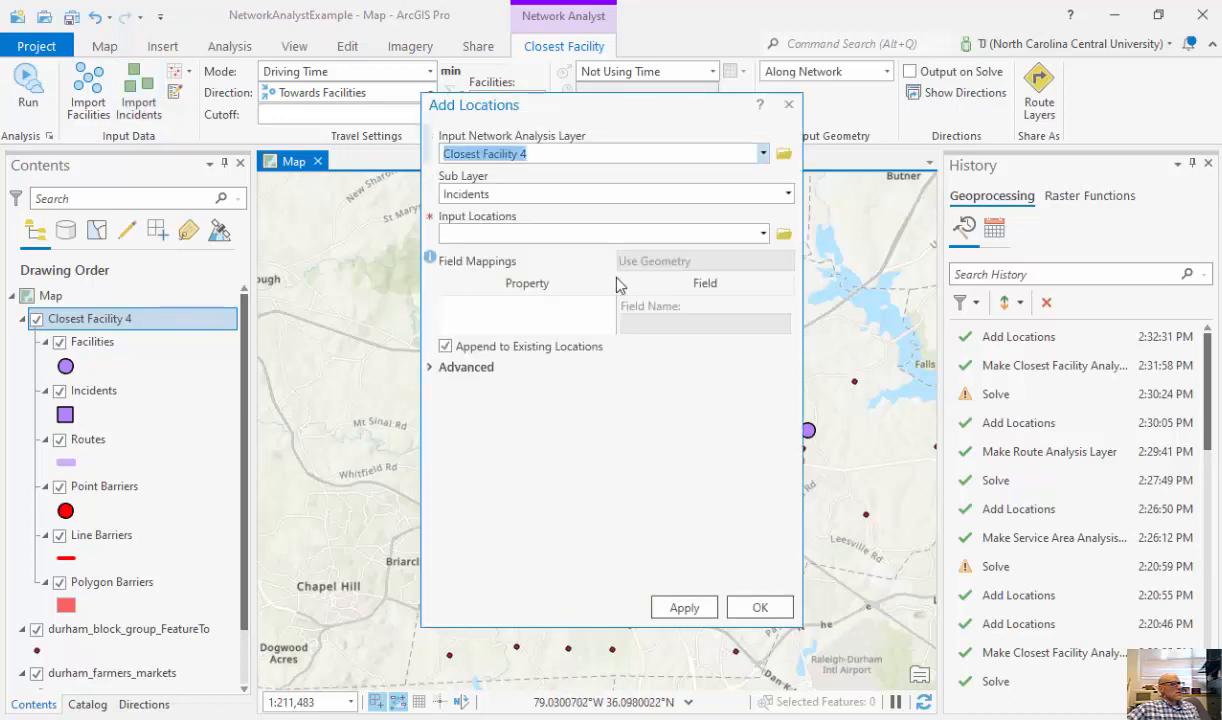
click(758, 234)
click(763, 236)
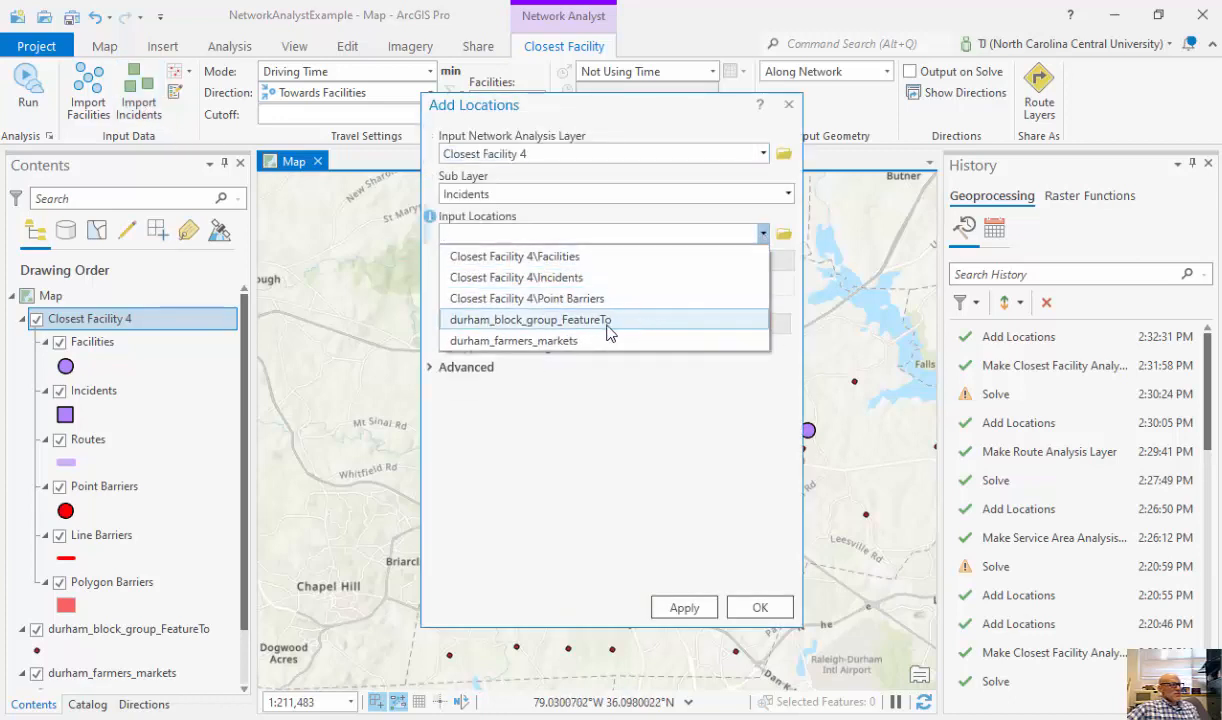
click(499, 321)
click(771, 612)
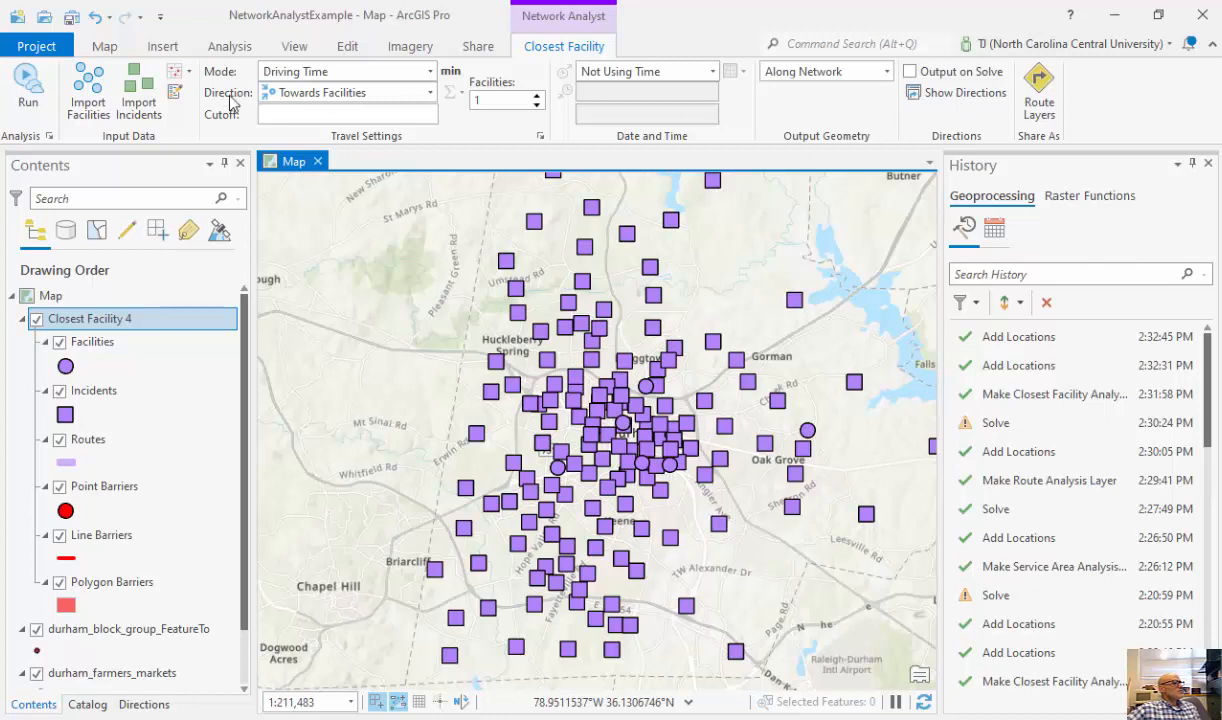
Run the closest facility analysis with driving time towards facilities, and hide the Incidents and Facilities sublayers.
click(27, 88)
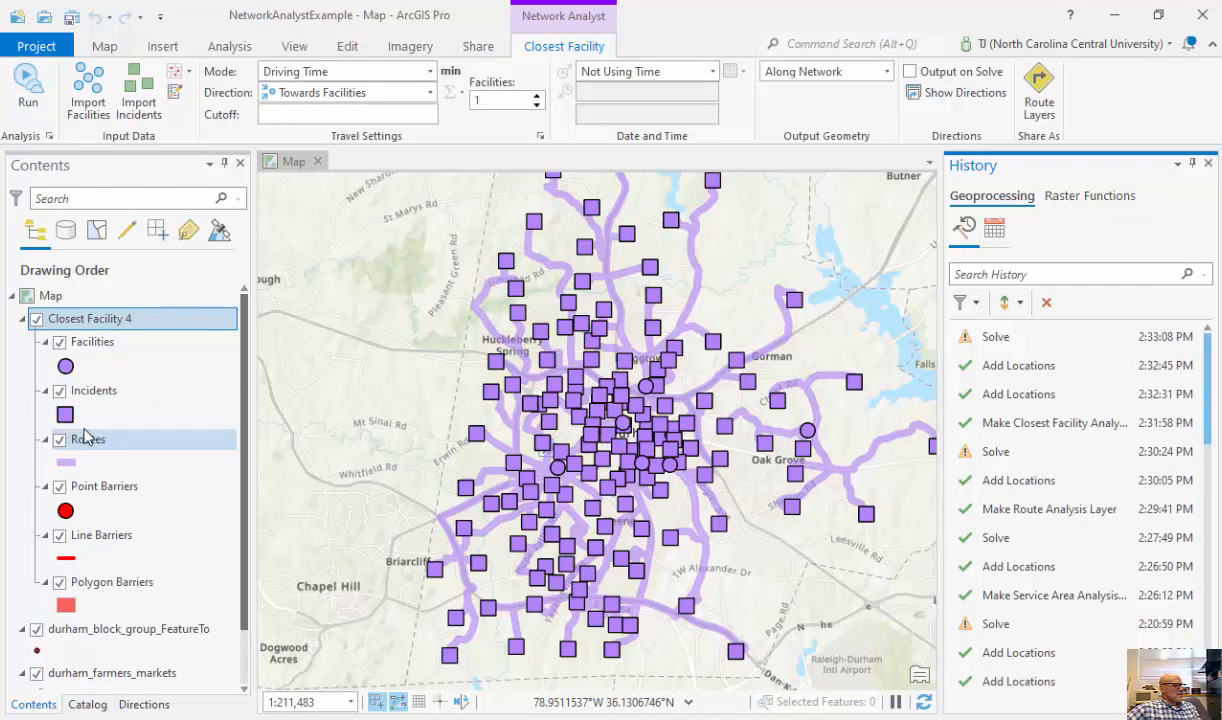
click(59, 390)
click(59, 341)
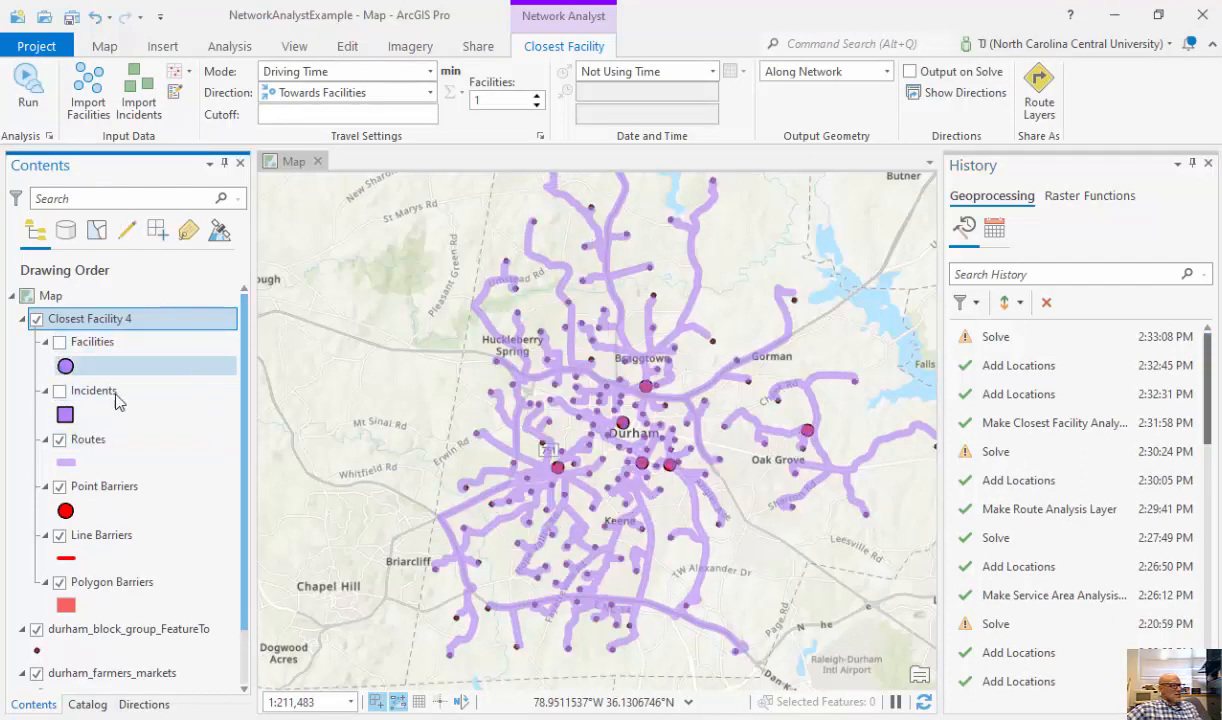
Open the attribute table of the Routes sublayer and select its first record to highlight that route on the map.
click(104, 449)
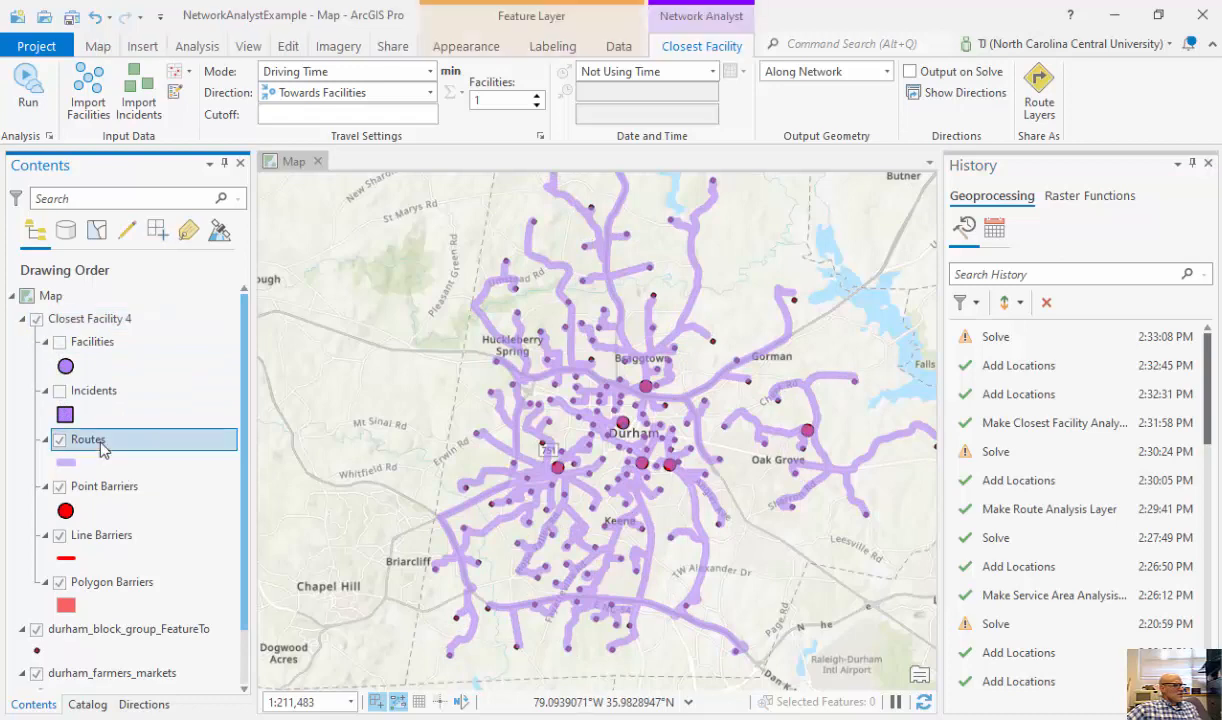
right_click(101, 449)
click(137, 97)
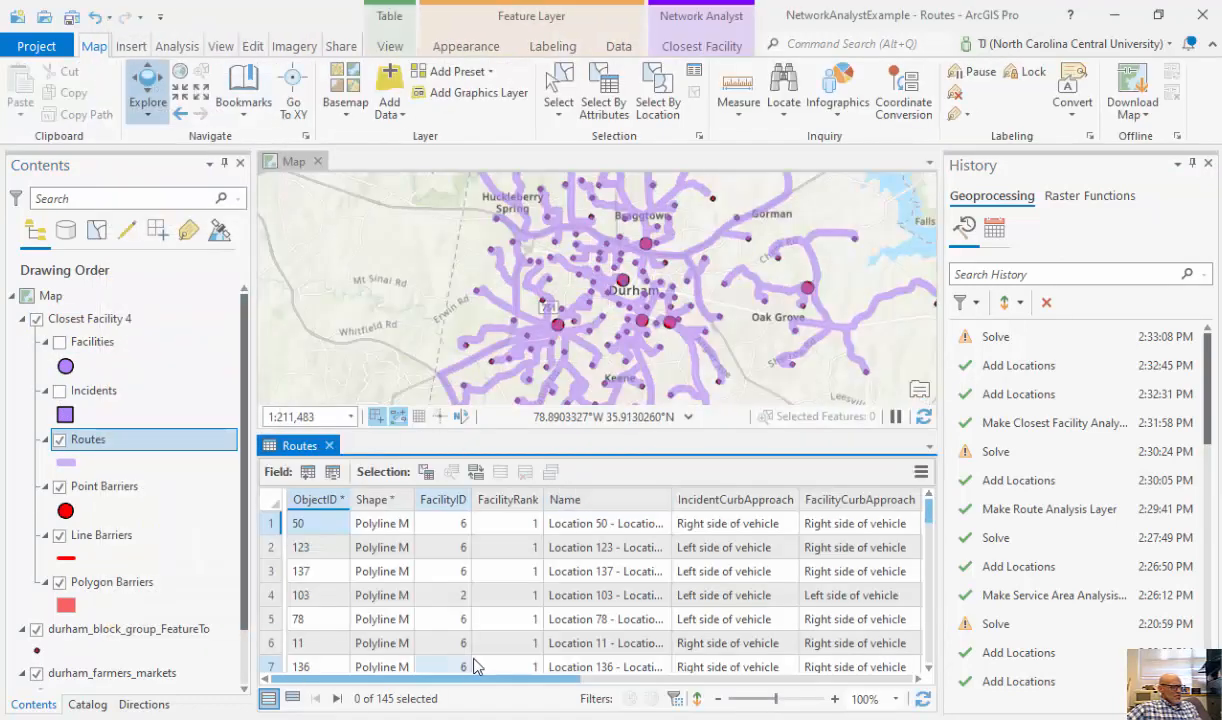
double_click(272, 530)
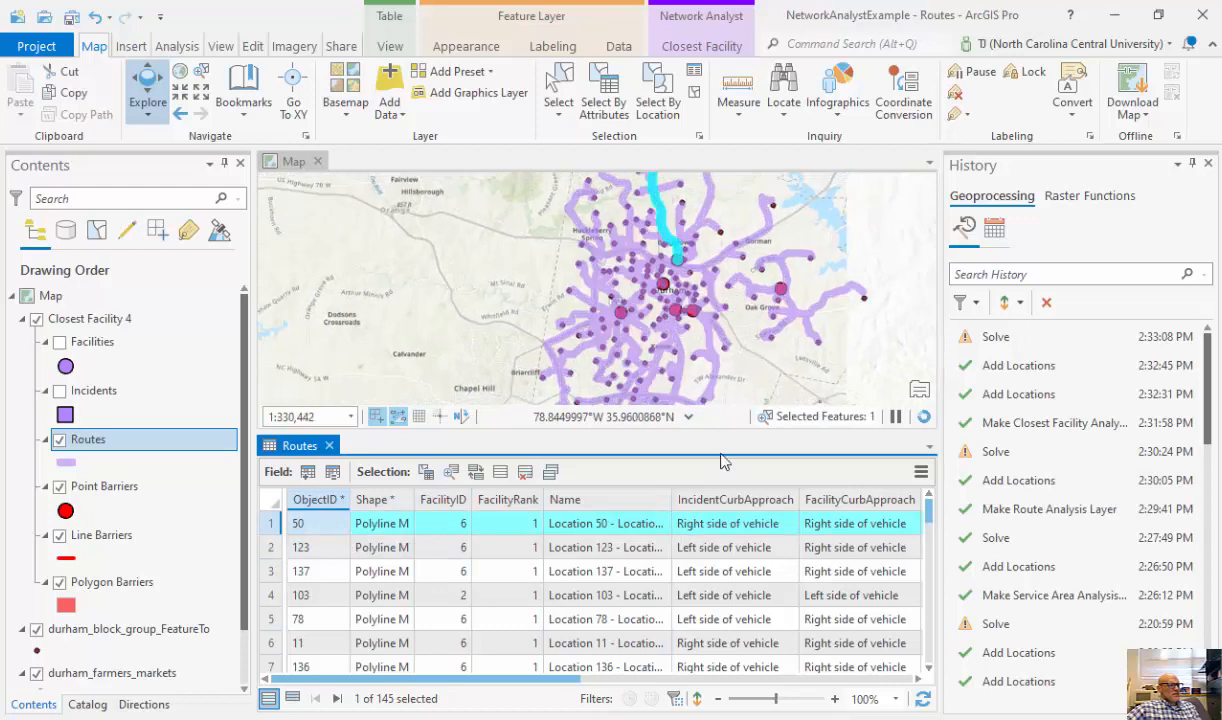
Examine the highlighted route and the surrounding routes on the map, and look through the fields of the Routes table.
scroll(720, 240, up, 3)
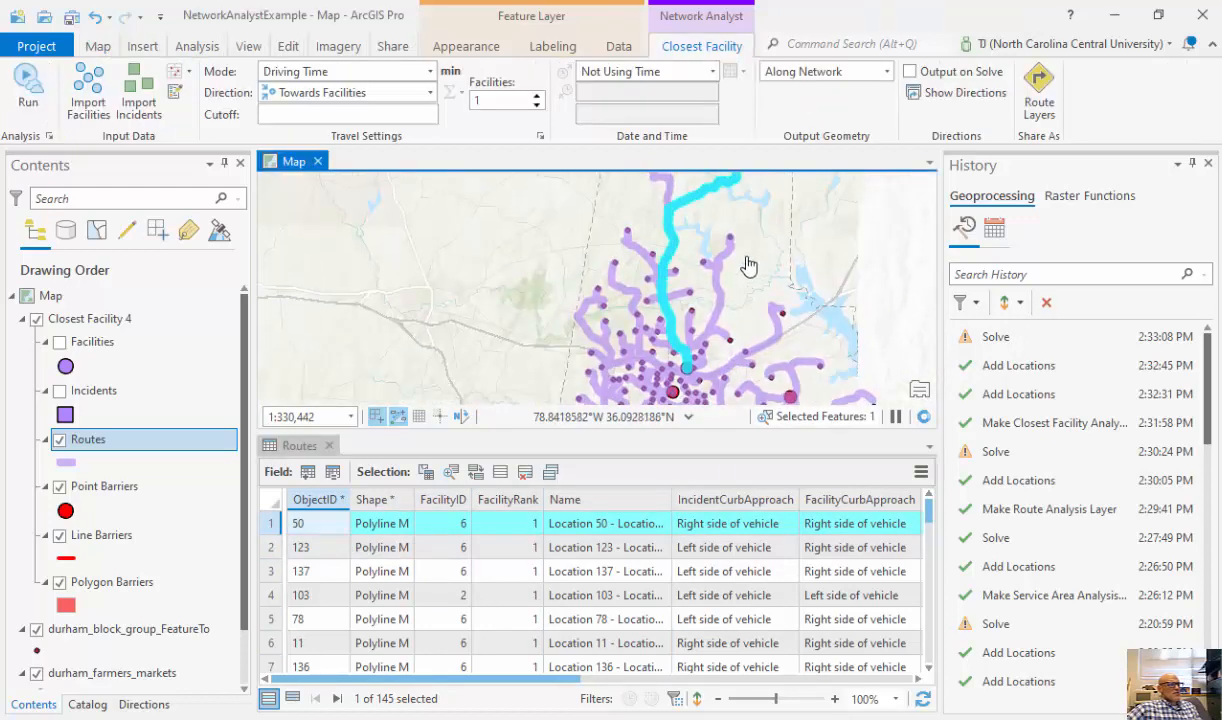
drag(722, 268, 697, 318)
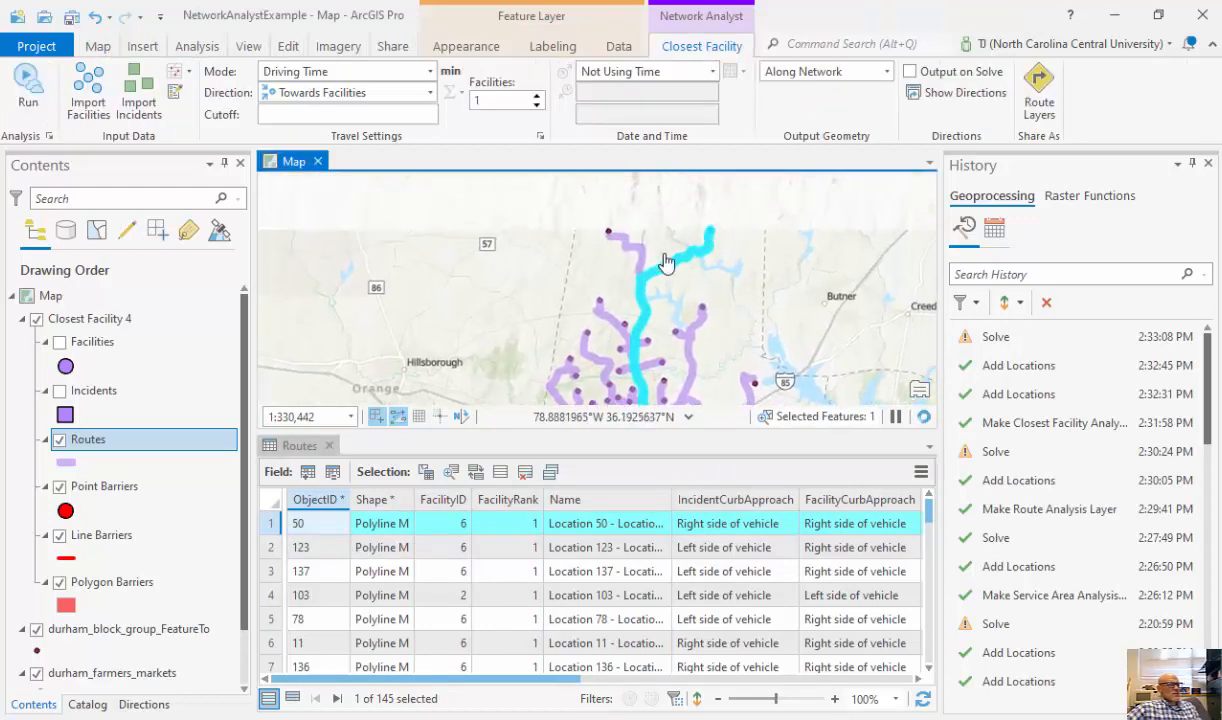
scroll(640, 270, up, 2)
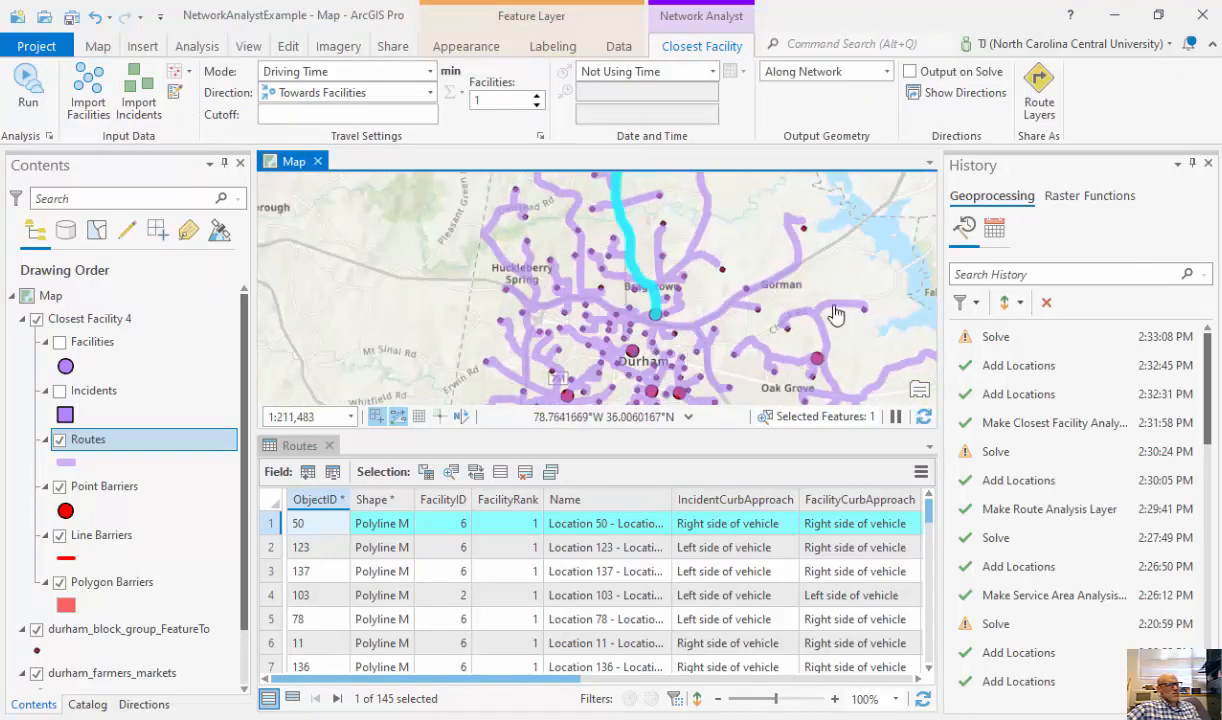
drag(706, 323, 754, 248)
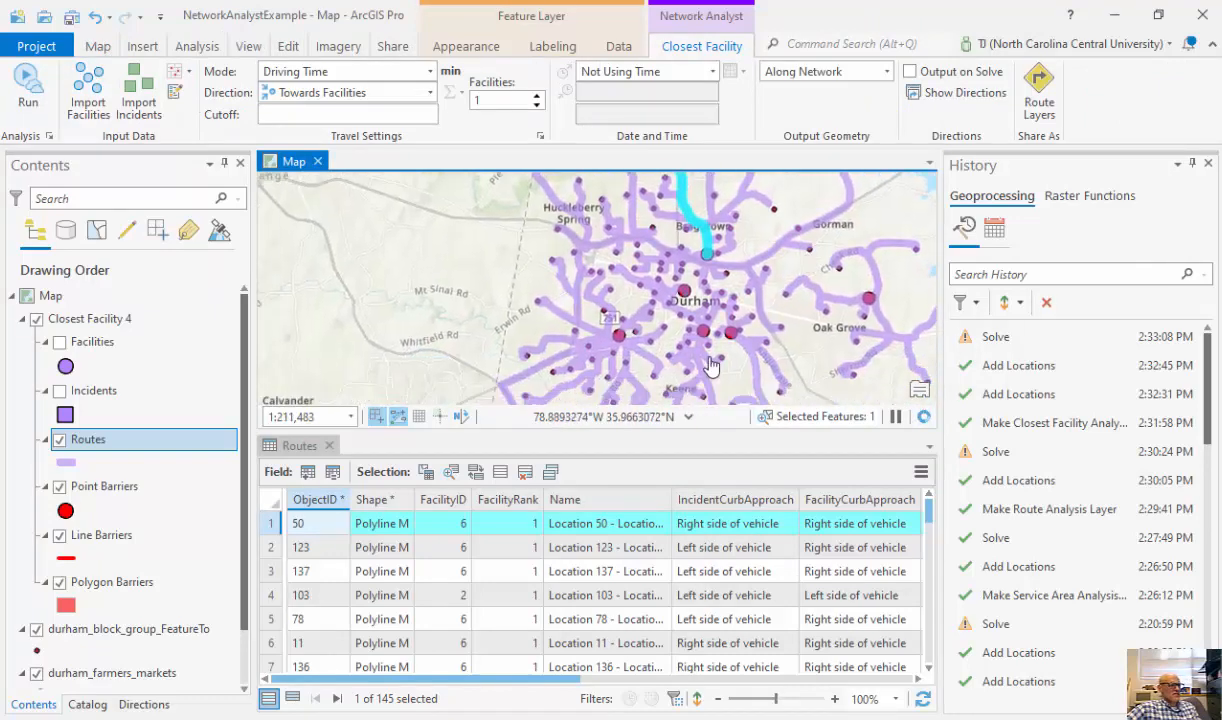
drag(680, 351, 634, 293)
drag(497, 686, 657, 323)
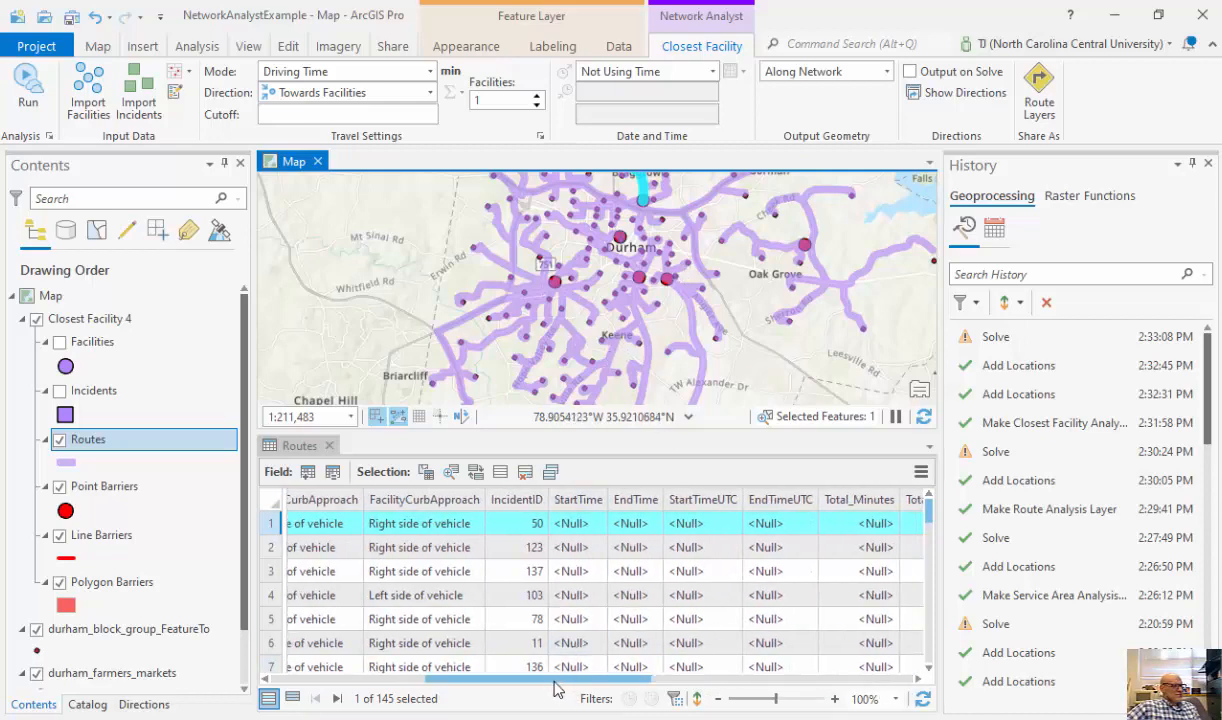
drag(557, 689, 410, 689)
scroll(648, 400, down, 1)
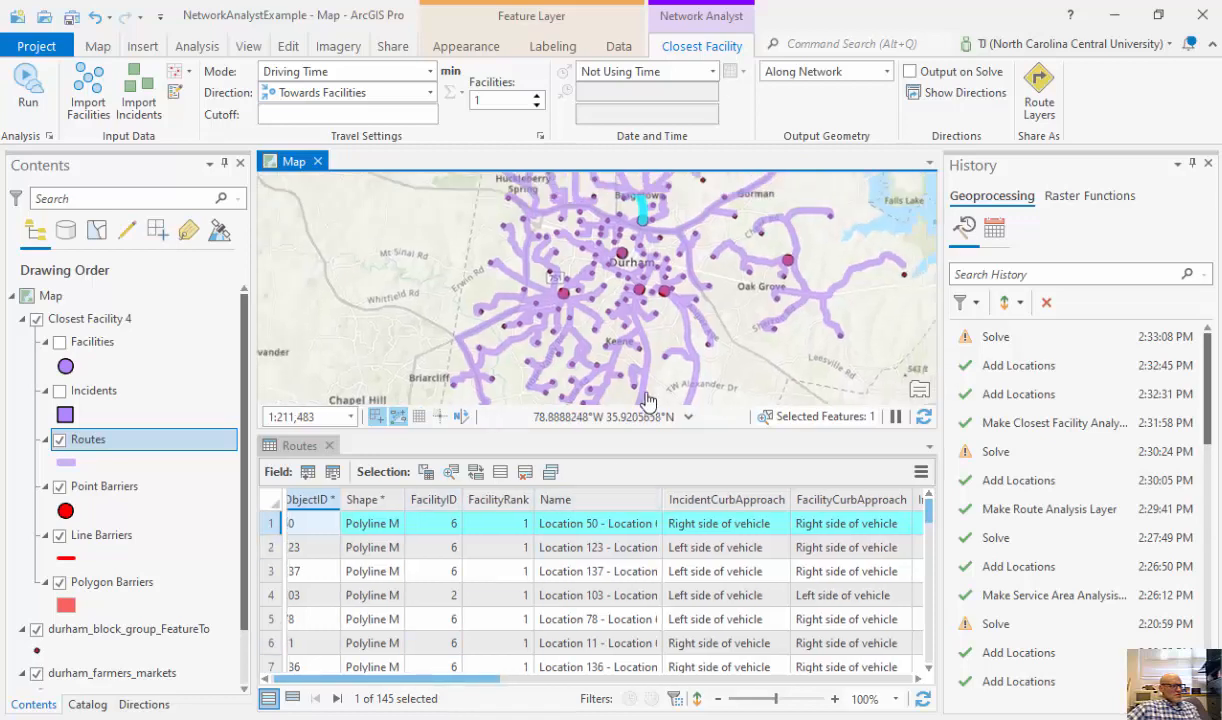
scroll(648, 400, down, 2)
drag(704, 355, 775, 365)
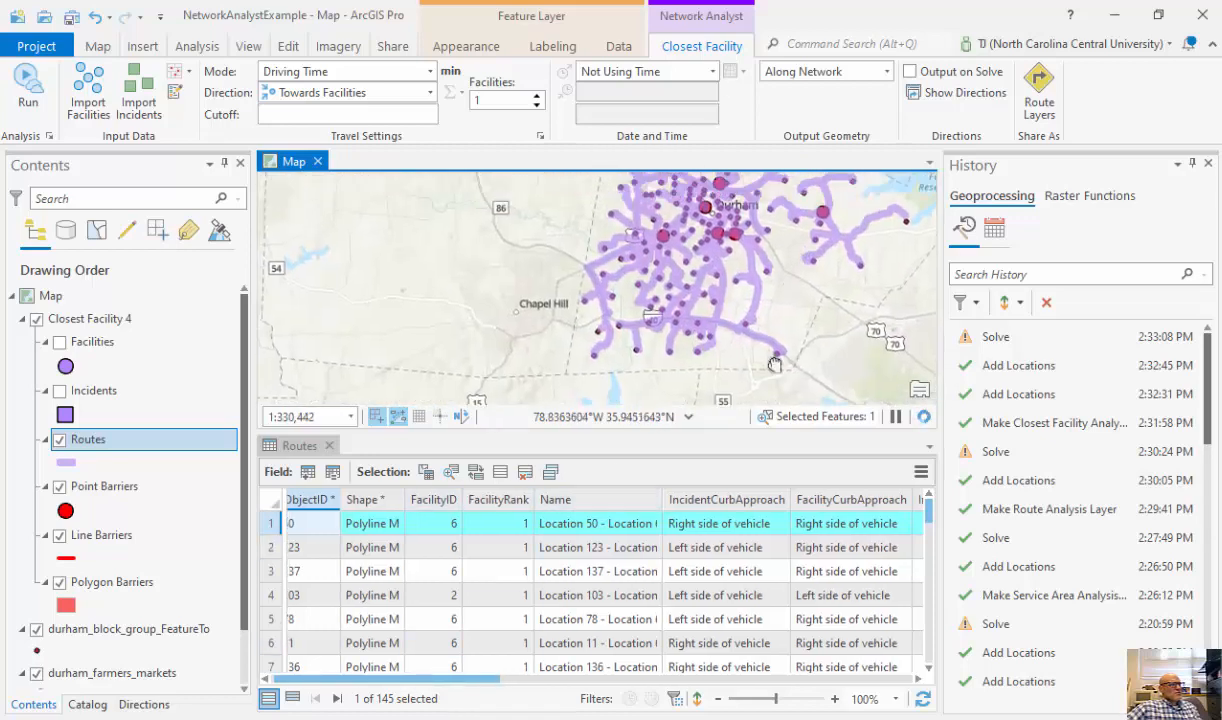
Inspect the attributes of the route leading to the downtown Durham farmers market, and close its details.
scroll(750, 345, up, 4)
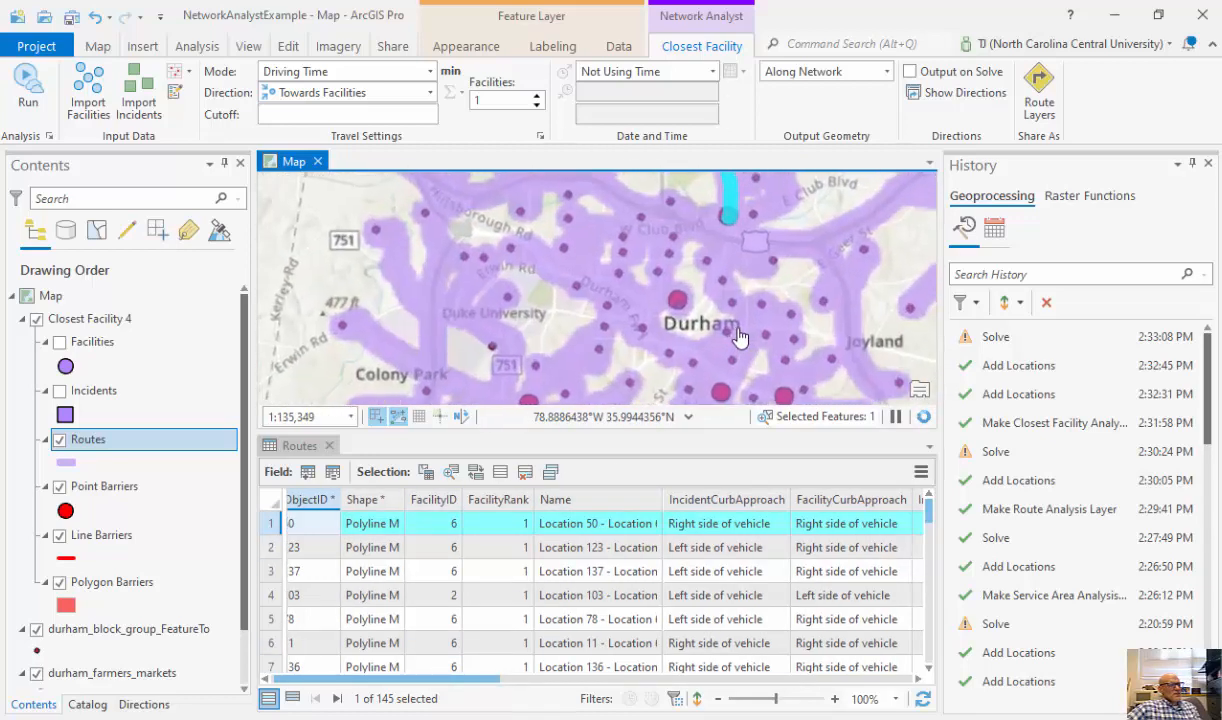
scroll(738, 338, up, 5)
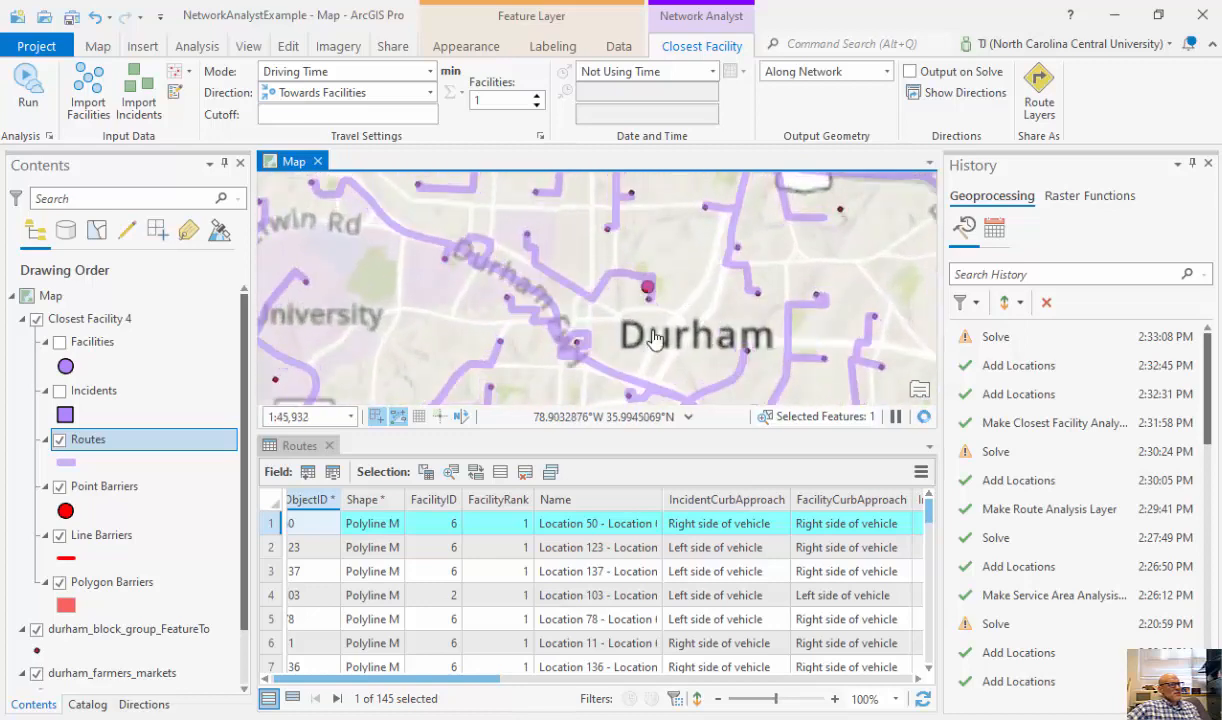
click(612, 288)
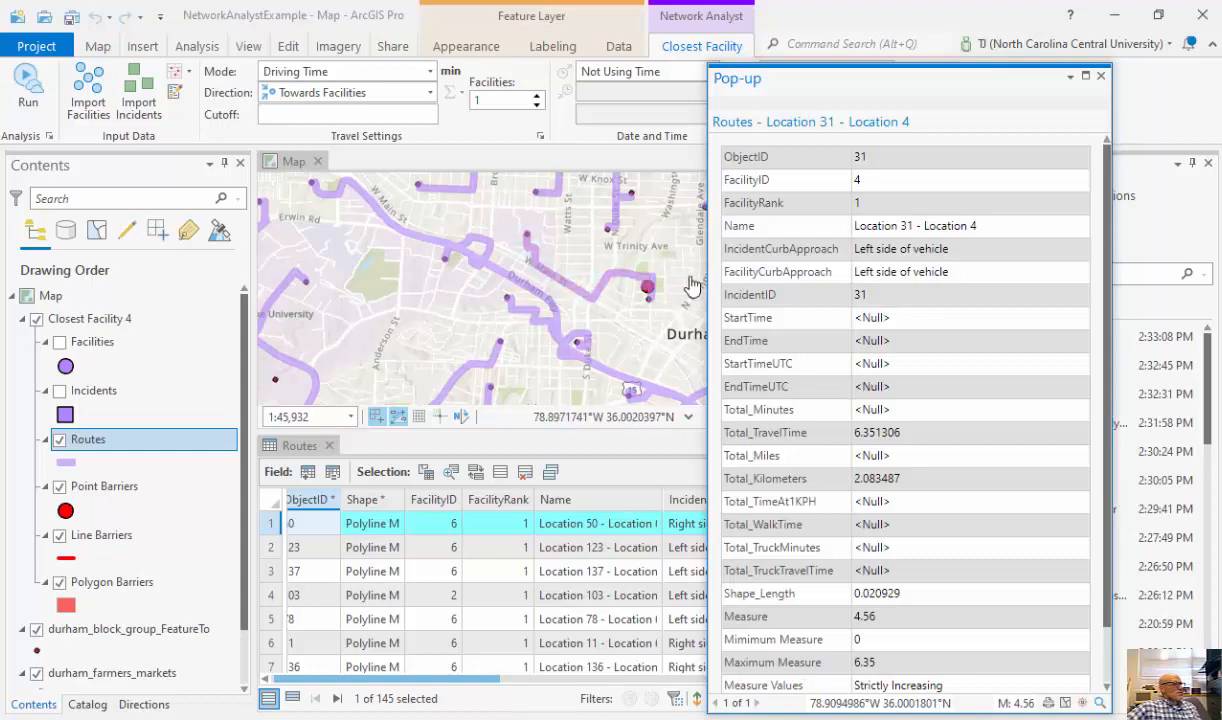
click(1101, 77)
Examine how the block group routes converge on each farmers market, from downtown Durham out to the whole county.
drag(704, 349, 712, 290)
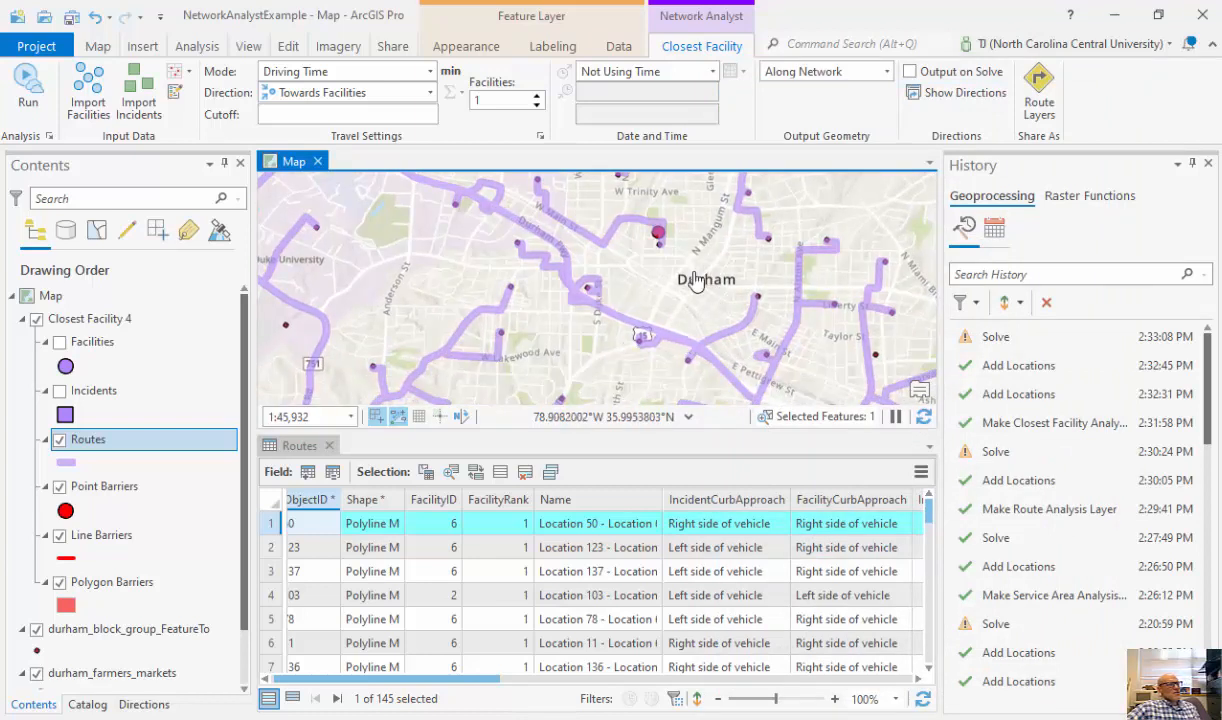
scroll(725, 306, down, 2)
drag(704, 357, 742, 322)
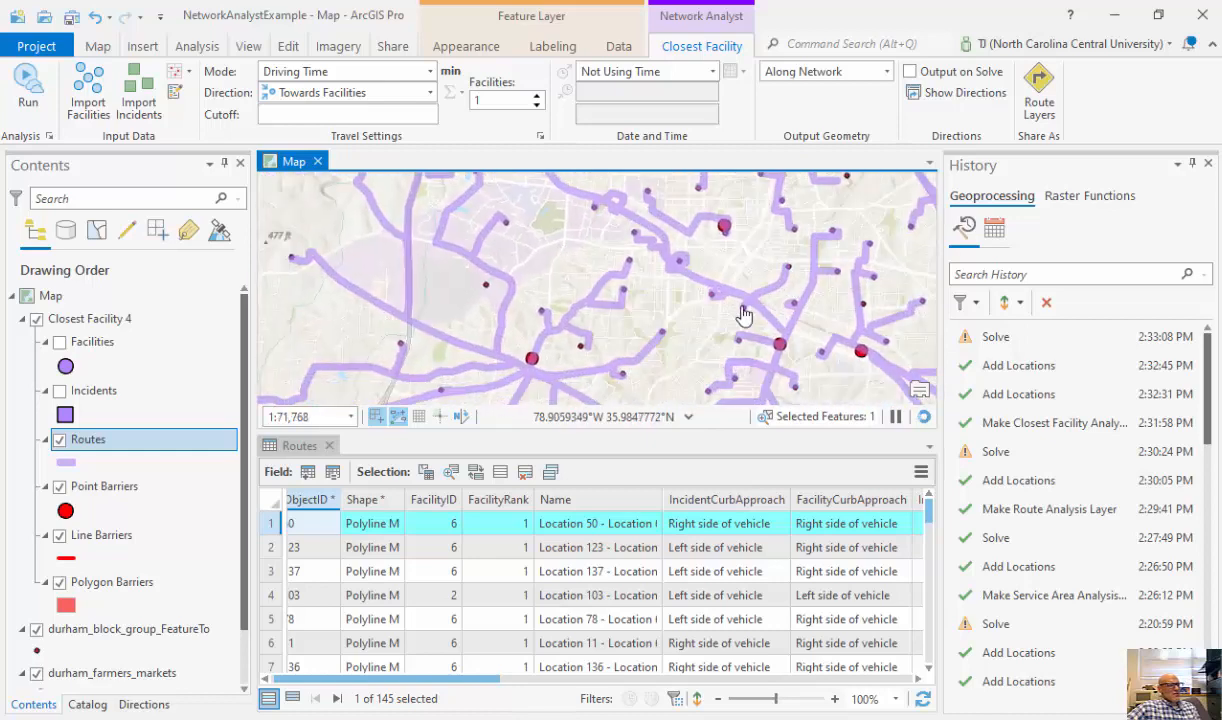
scroll(630, 305, down, 2)
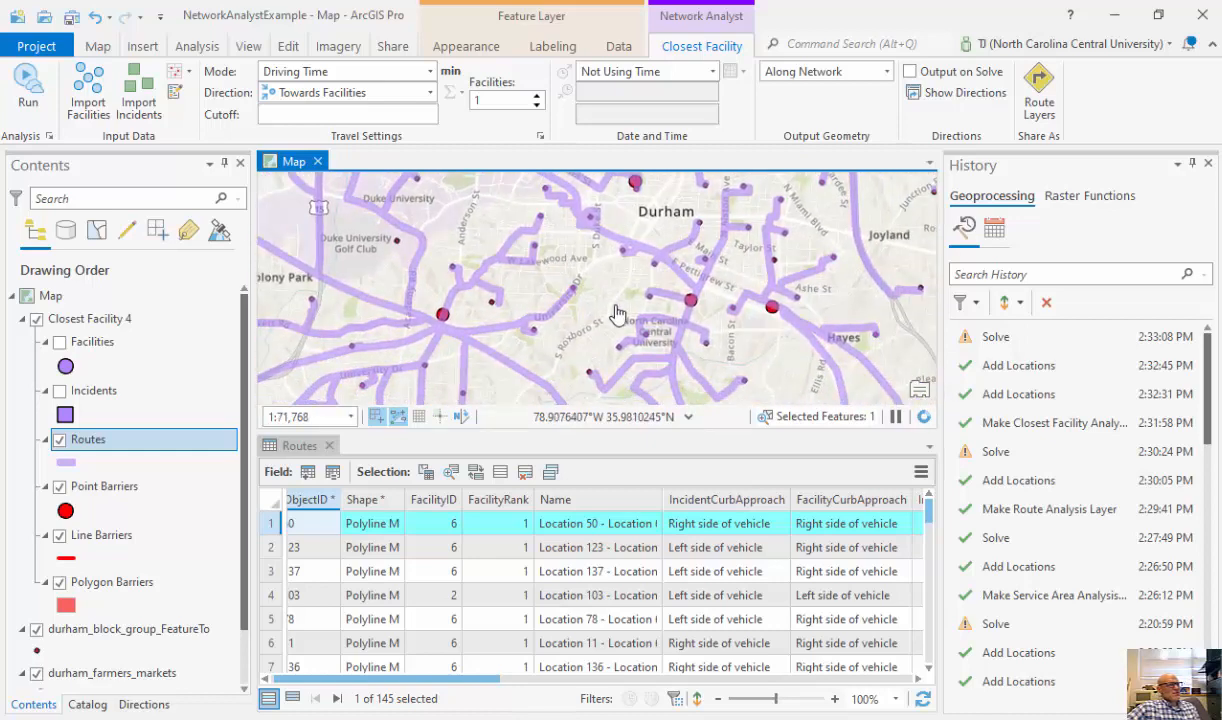
scroll(604, 343, down, 2)
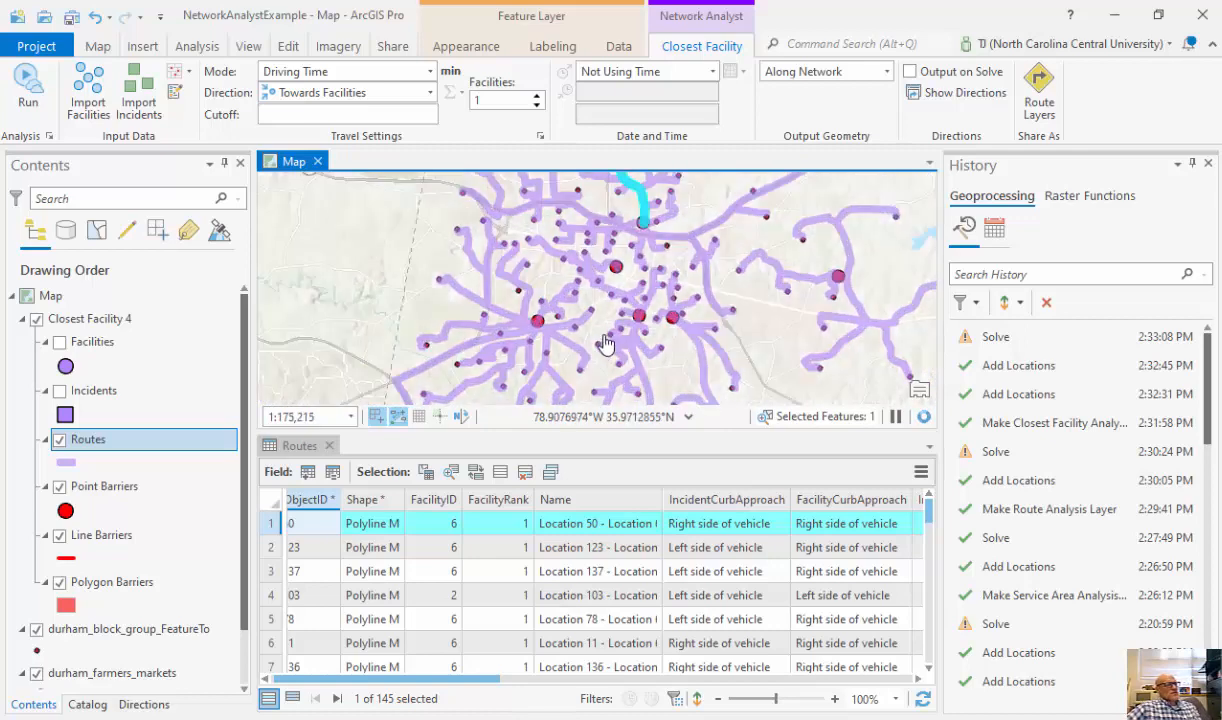
drag(781, 297, 746, 346)
scroll(700, 341, down, 3)
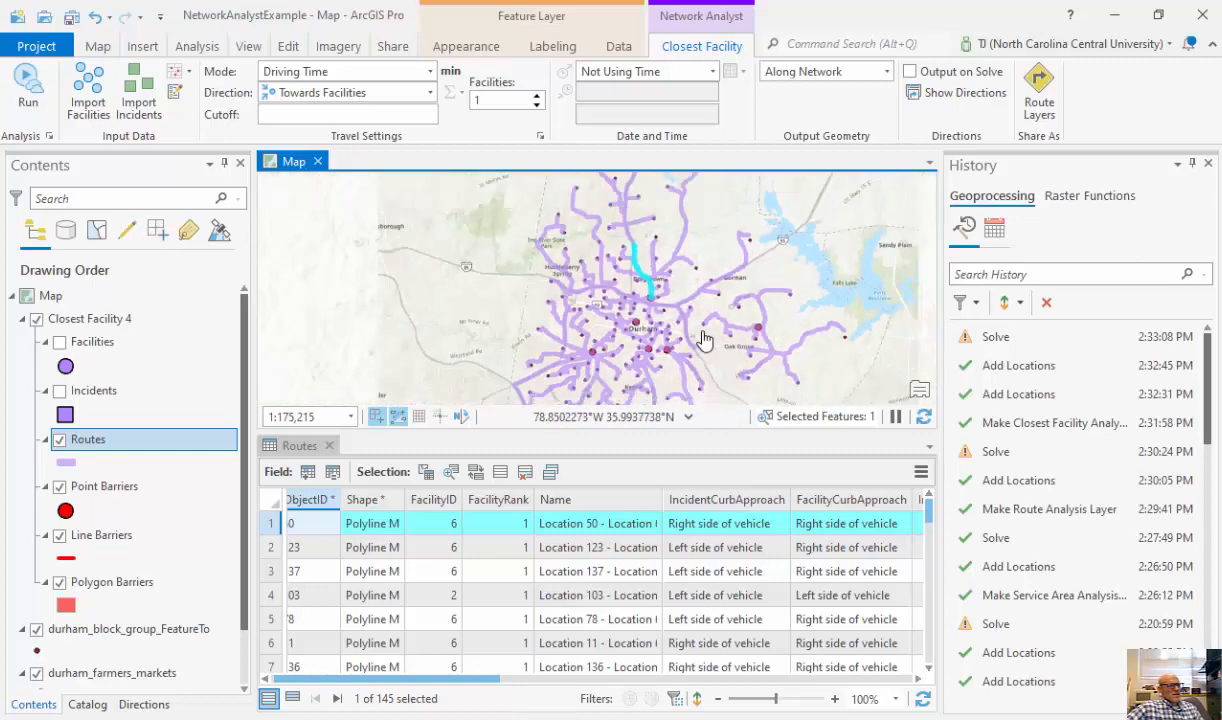
Widen the Name column of the Routes table to show the full incident and facility pair names.
drag(423, 680, 470, 680)
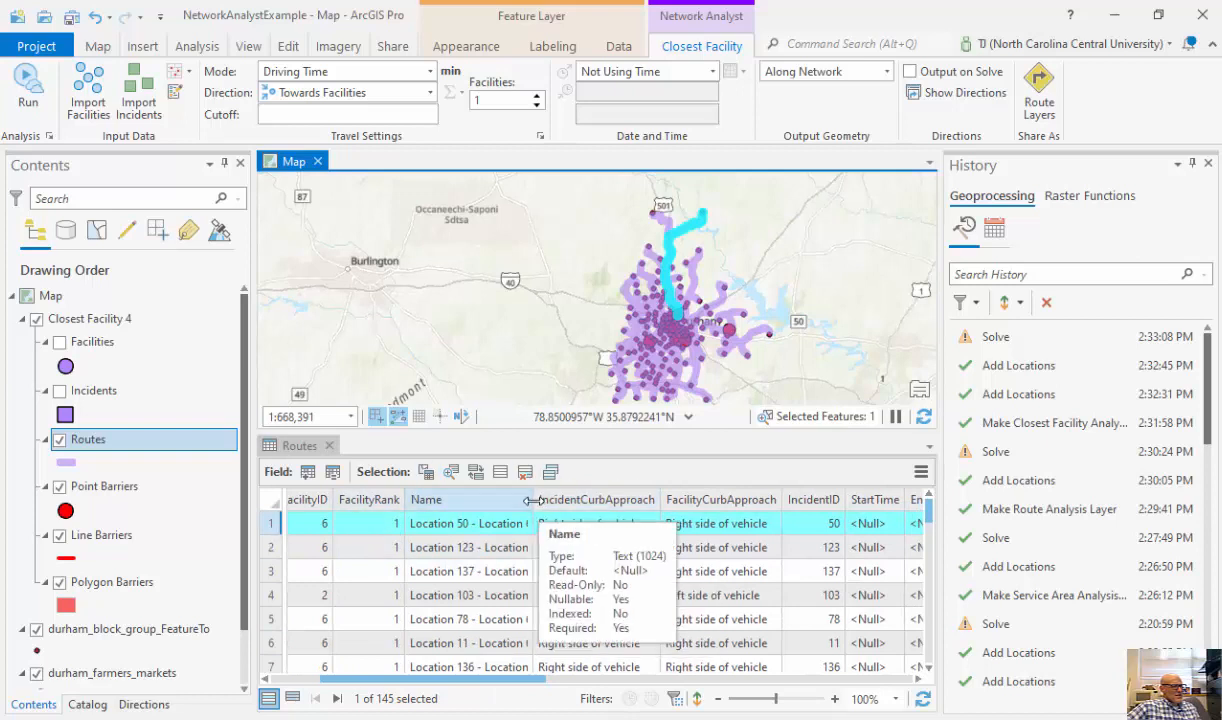
drag(529, 500, 619, 503)
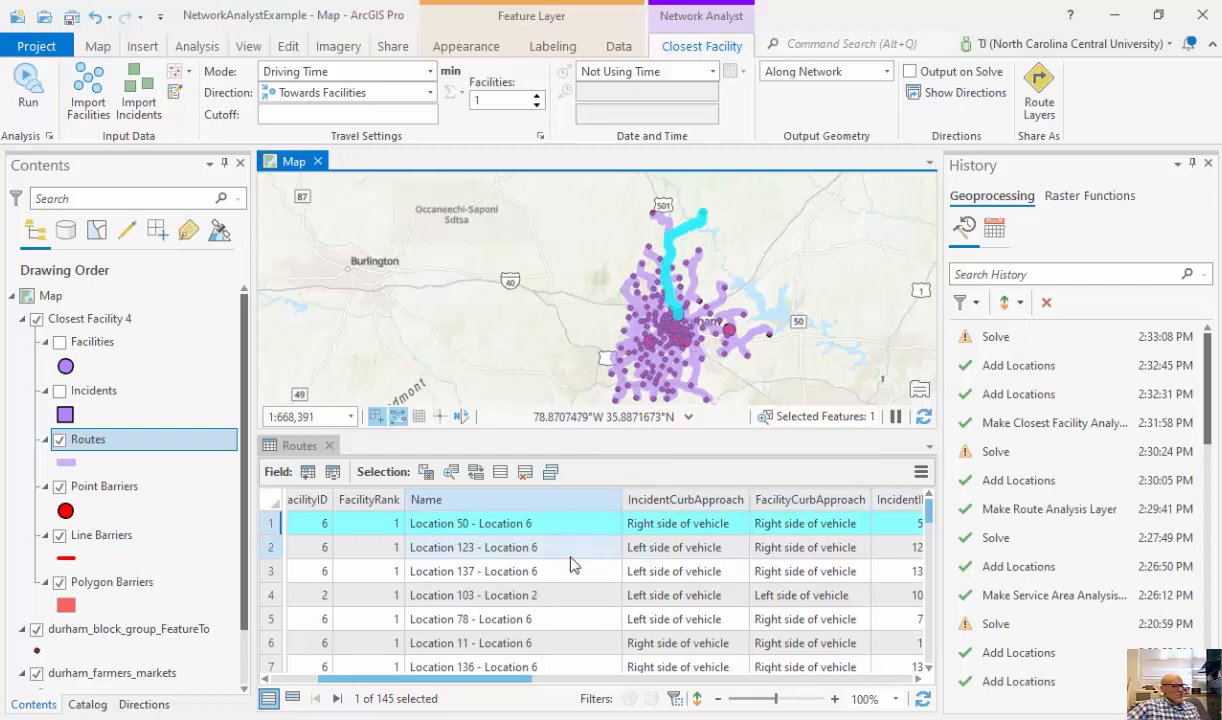
Turn on the Facilities sublayer and look through the fields of its attribute table.
mouse_move(927, 516)
mouse_down()
mouse_move(940, 658)
mouse_move(925, 497)
mouse_up()
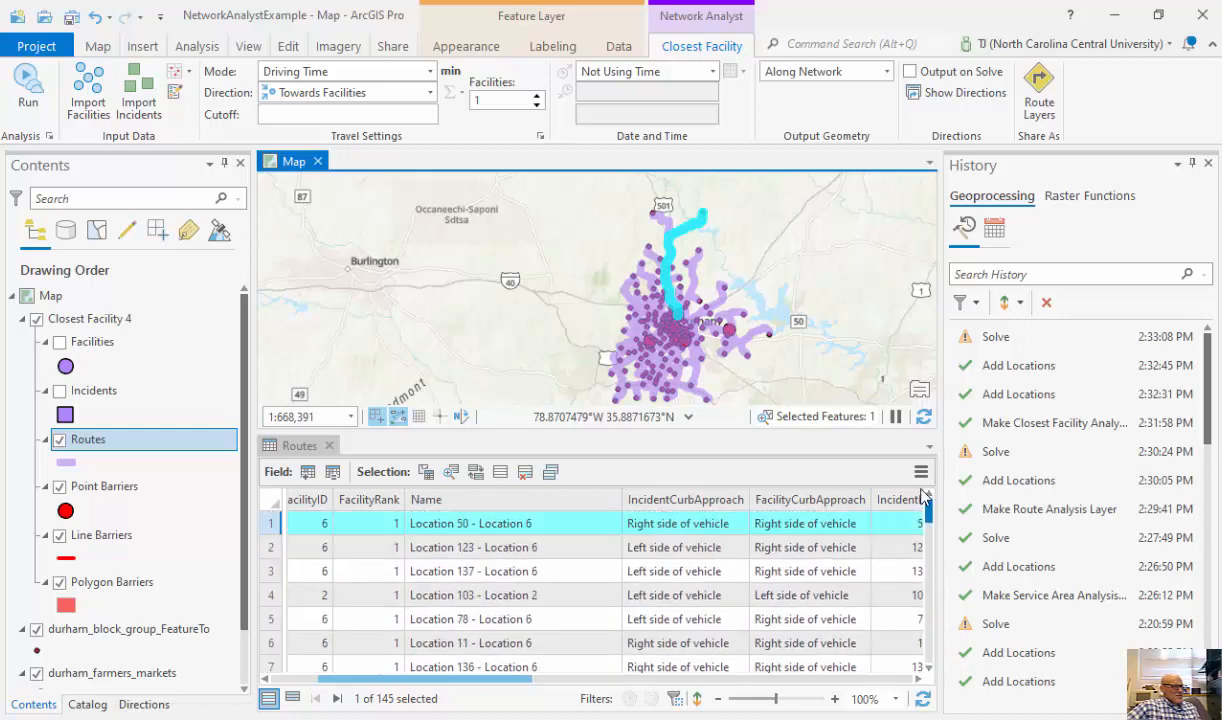
click(61, 345)
right_click(100, 342)
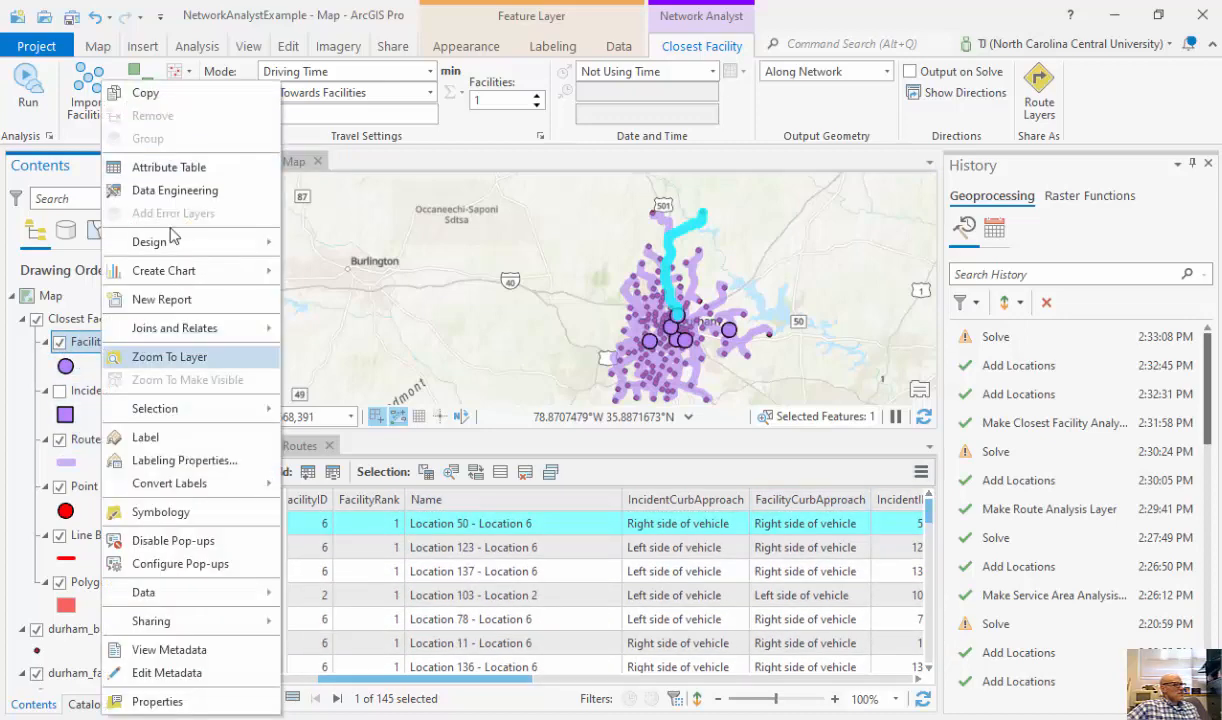
click(169, 167)
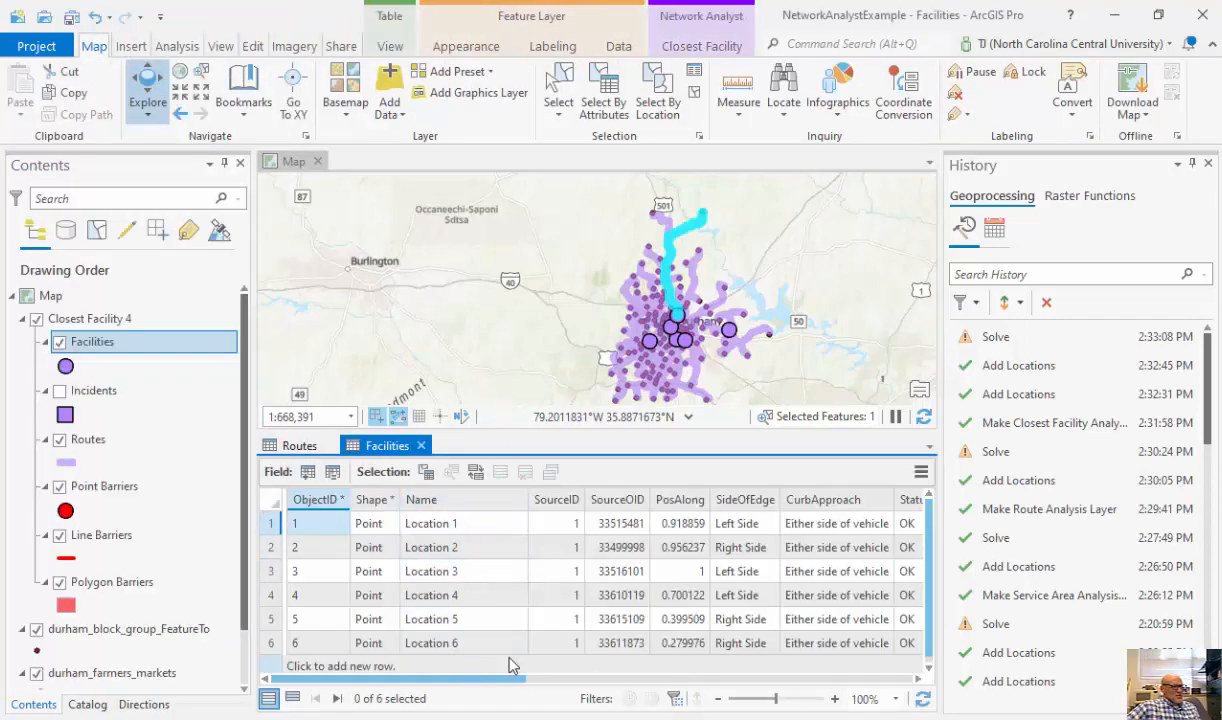
drag(422, 684, 370, 698)
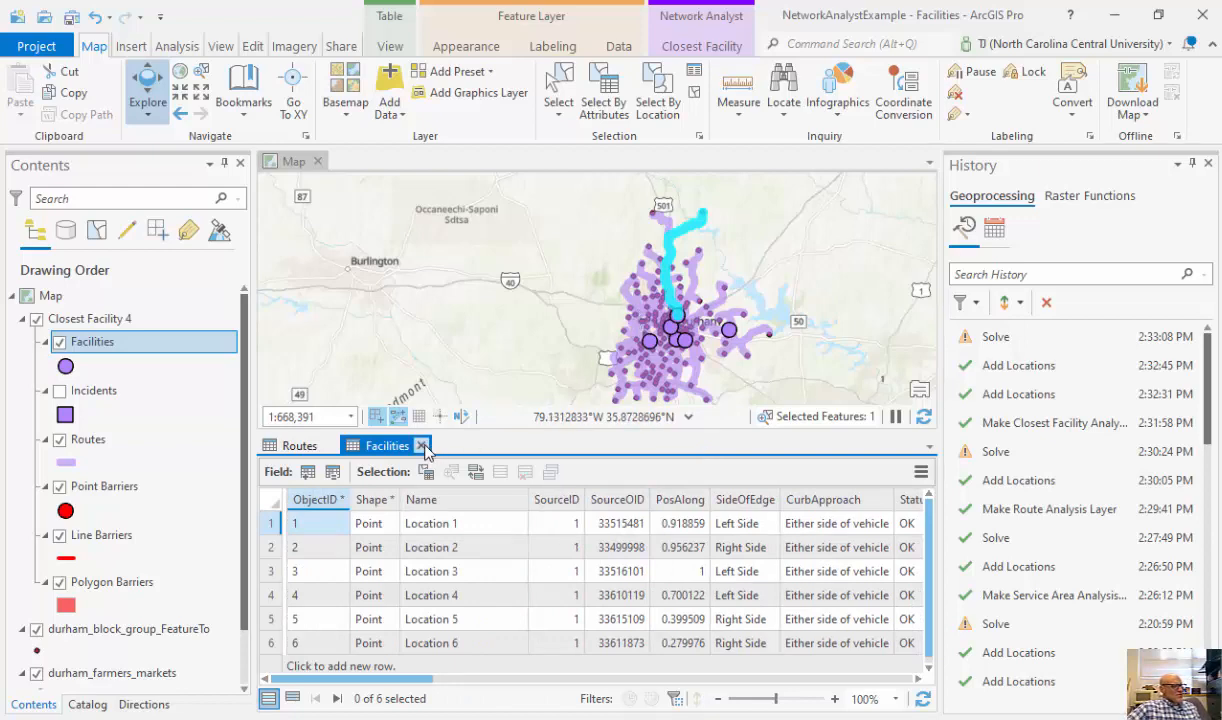
drag(407, 683, 907, 675)
drag(766, 679, 393, 680)
drag(485, 684, 350, 655)
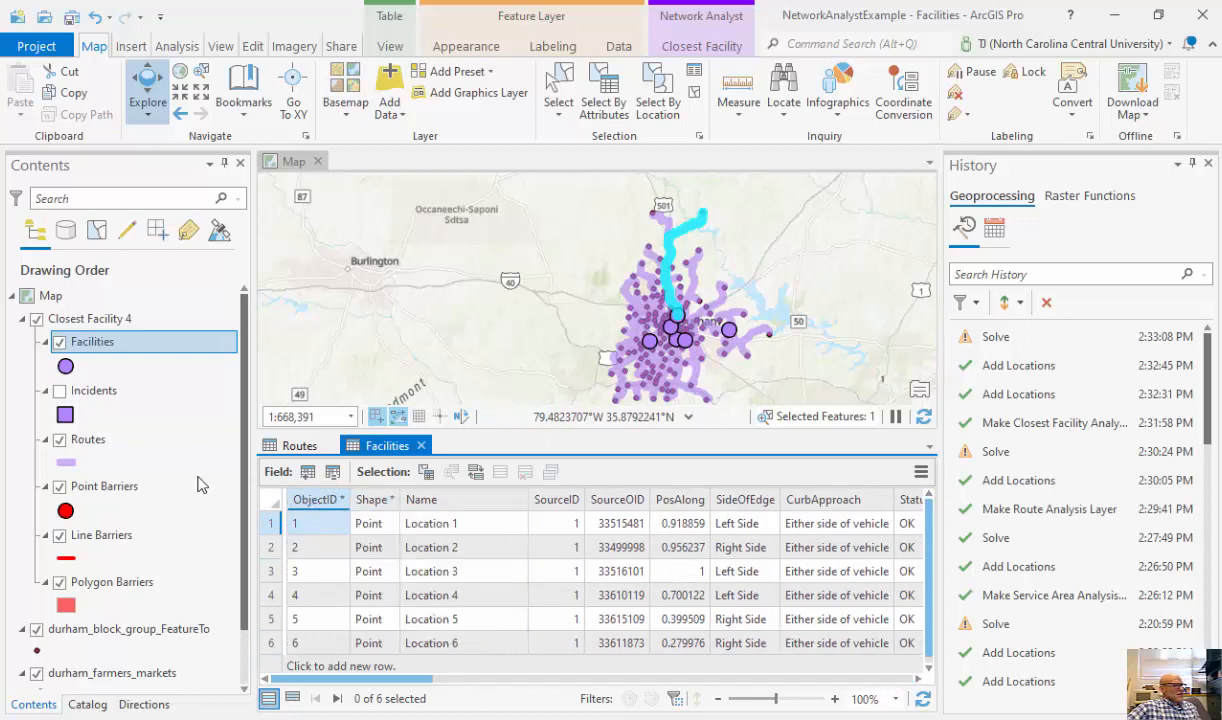
Return to the Routes attribute table and examine the incident-to-facility names, curb approaches, IncidentID and time fields.
right_click(133, 440)
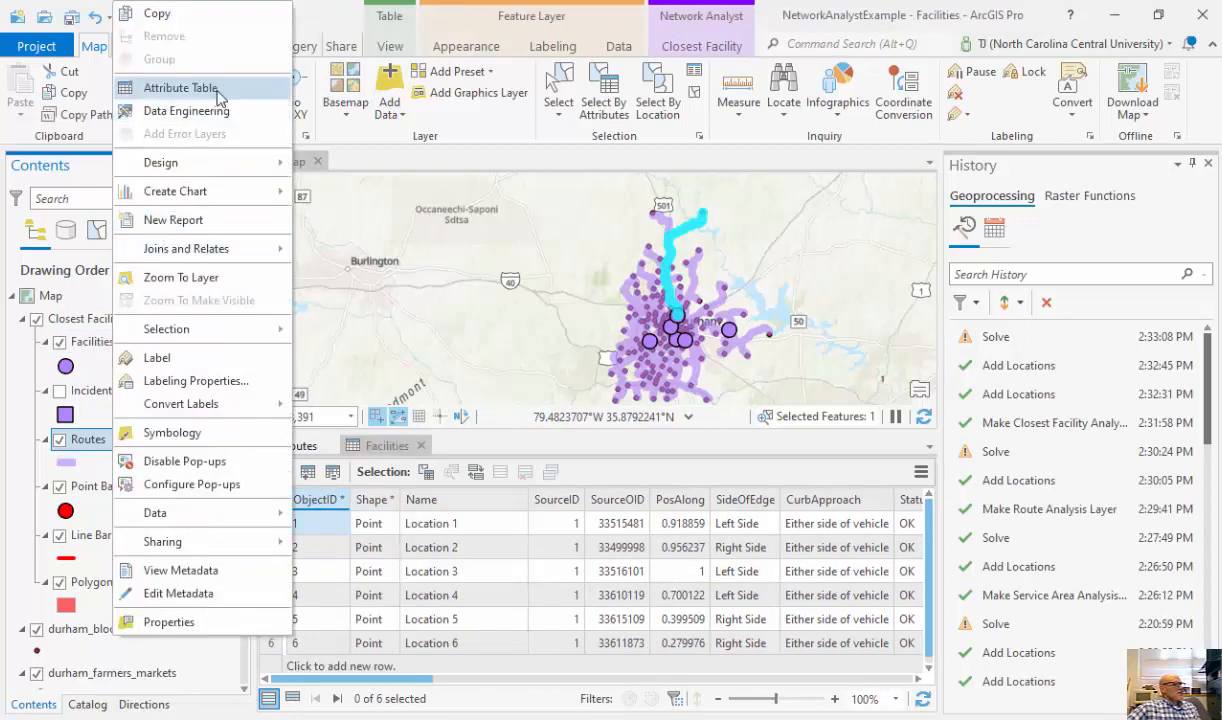
click(205, 86)
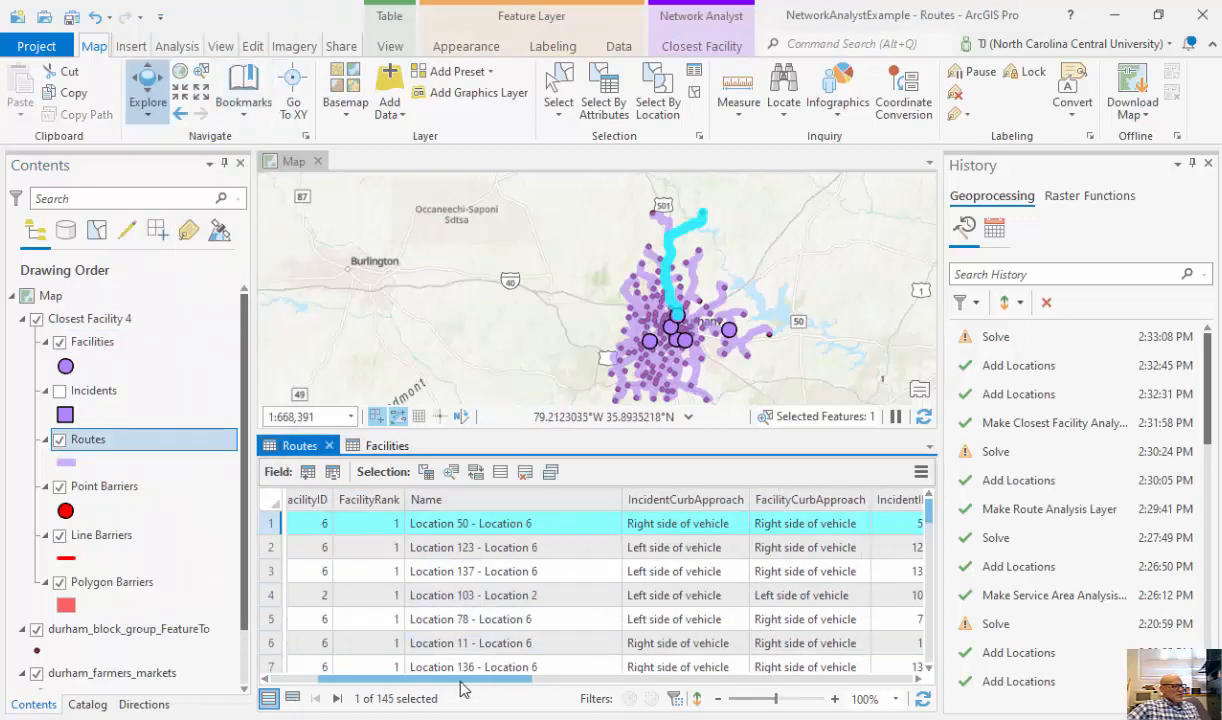
mouse_move(461, 683)
mouse_down()
mouse_move(355, 683)
mouse_move(475, 686)
mouse_up()
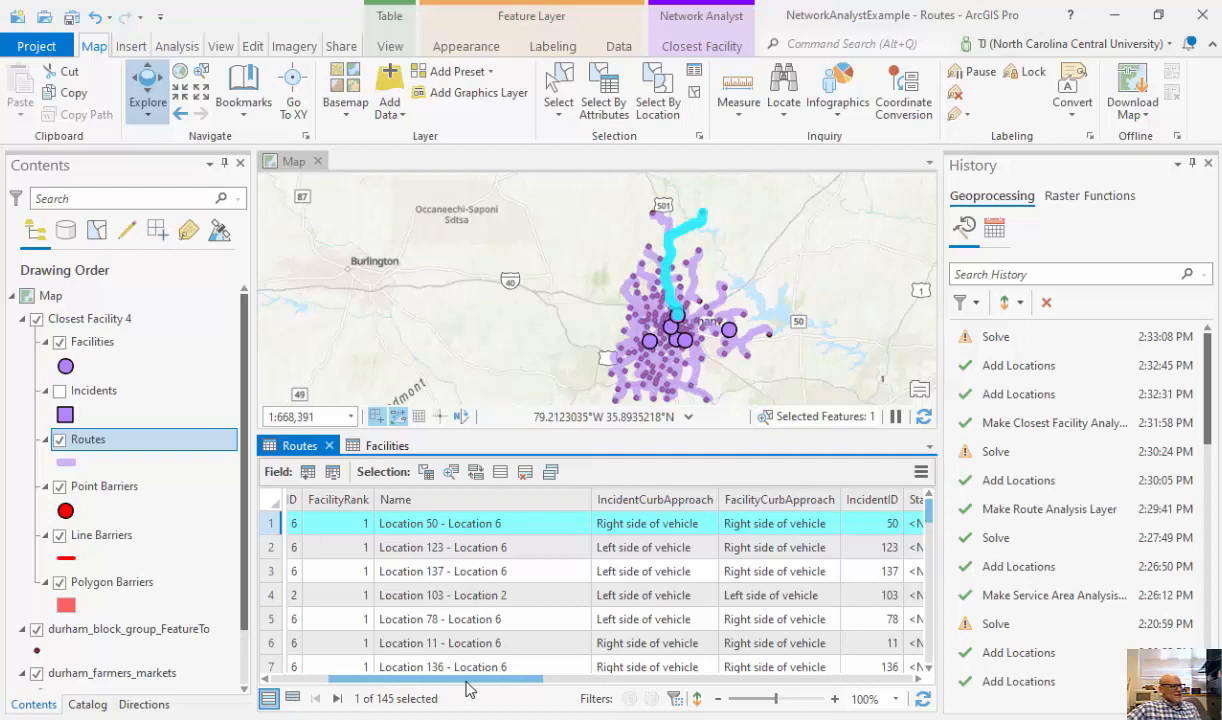
mouse_move(466, 688)
mouse_down()
mouse_move(760, 687)
mouse_move(462, 687)
mouse_up()
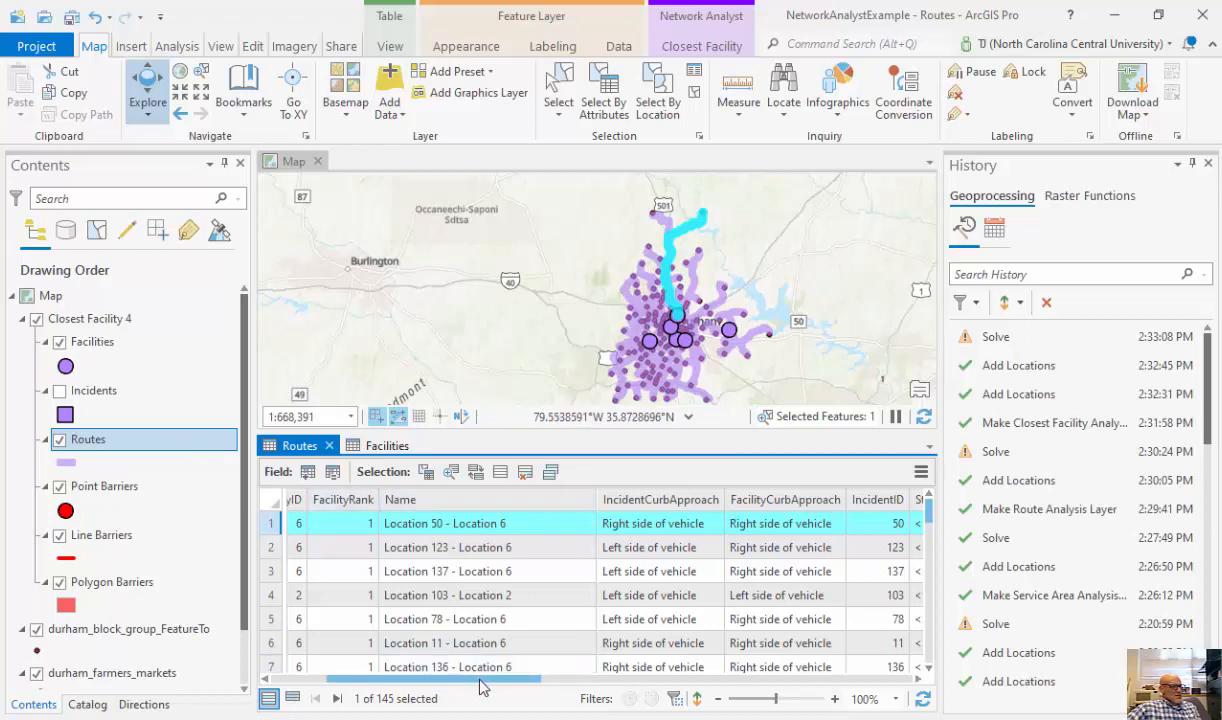
drag(480, 686, 588, 686)
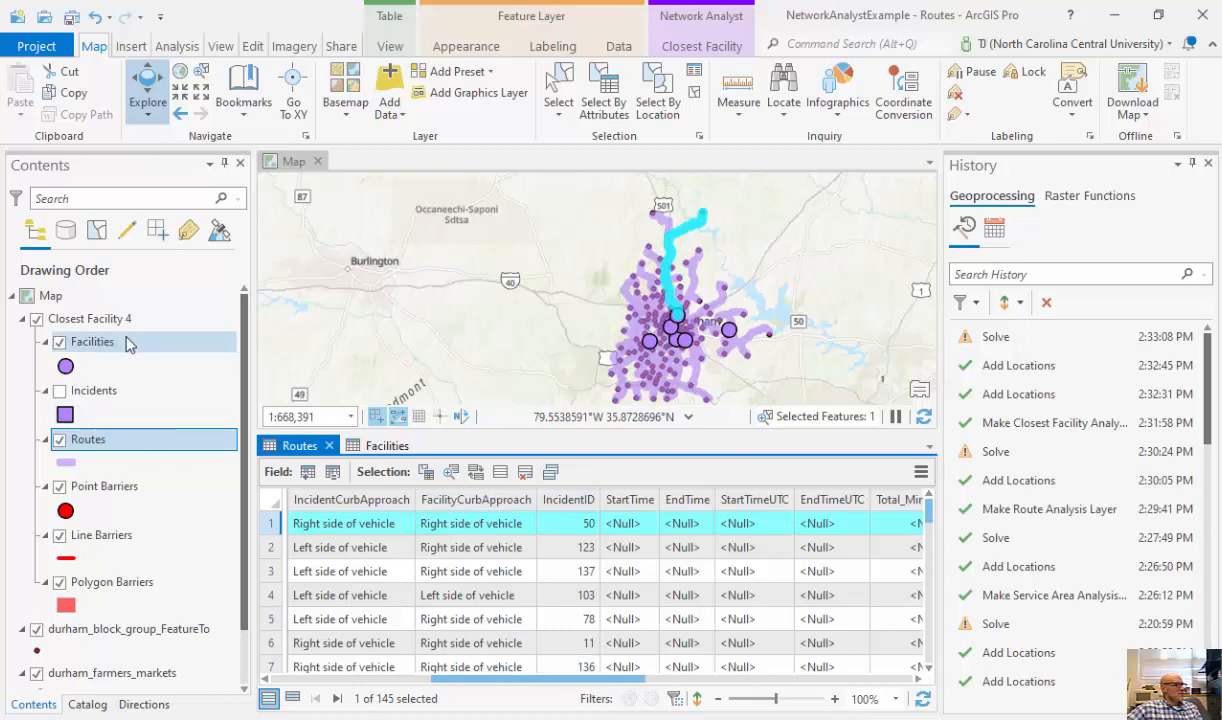
Remove the Closest Facility 4 layer from the map and create a new Origin-Destination Cost Matrix analysis layer.
right_click(97, 318)
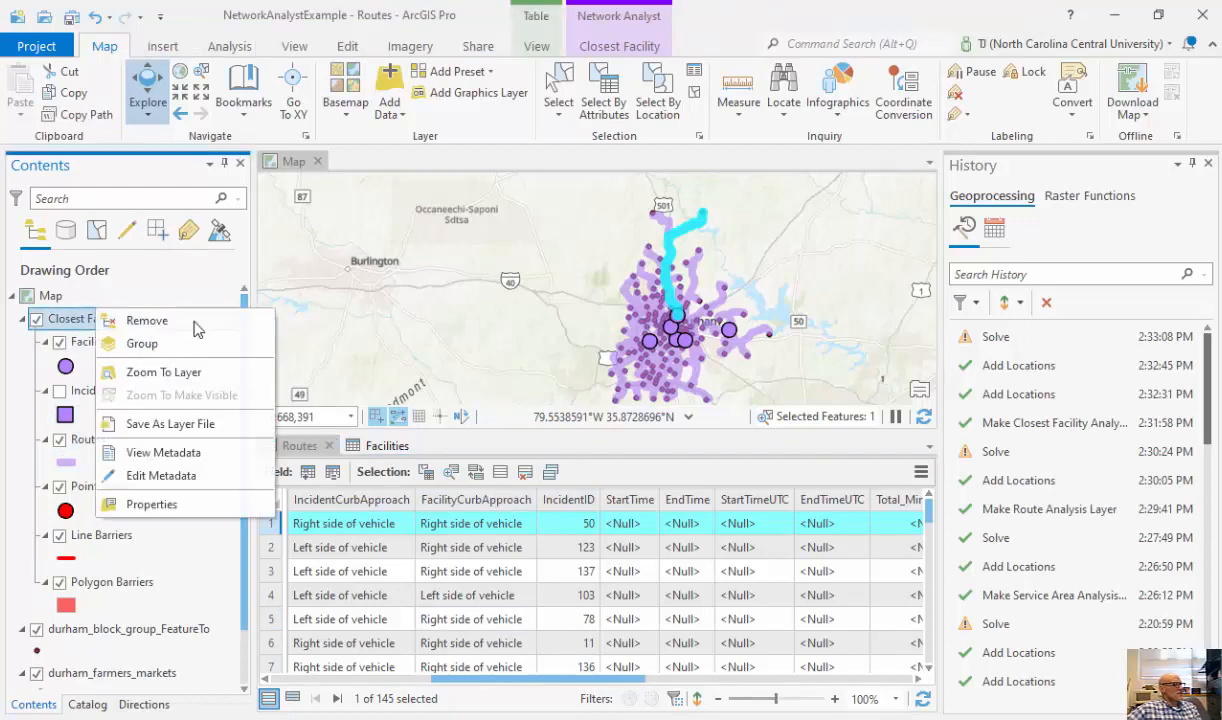
click(128, 322)
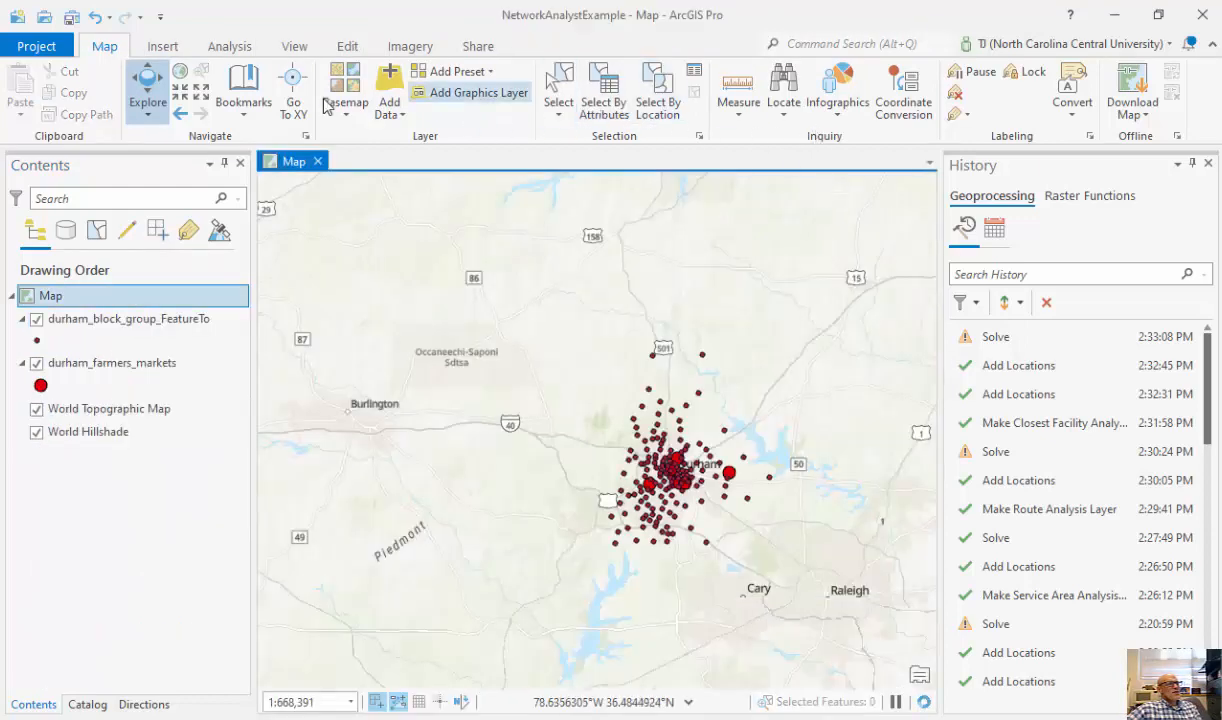
click(401, 50)
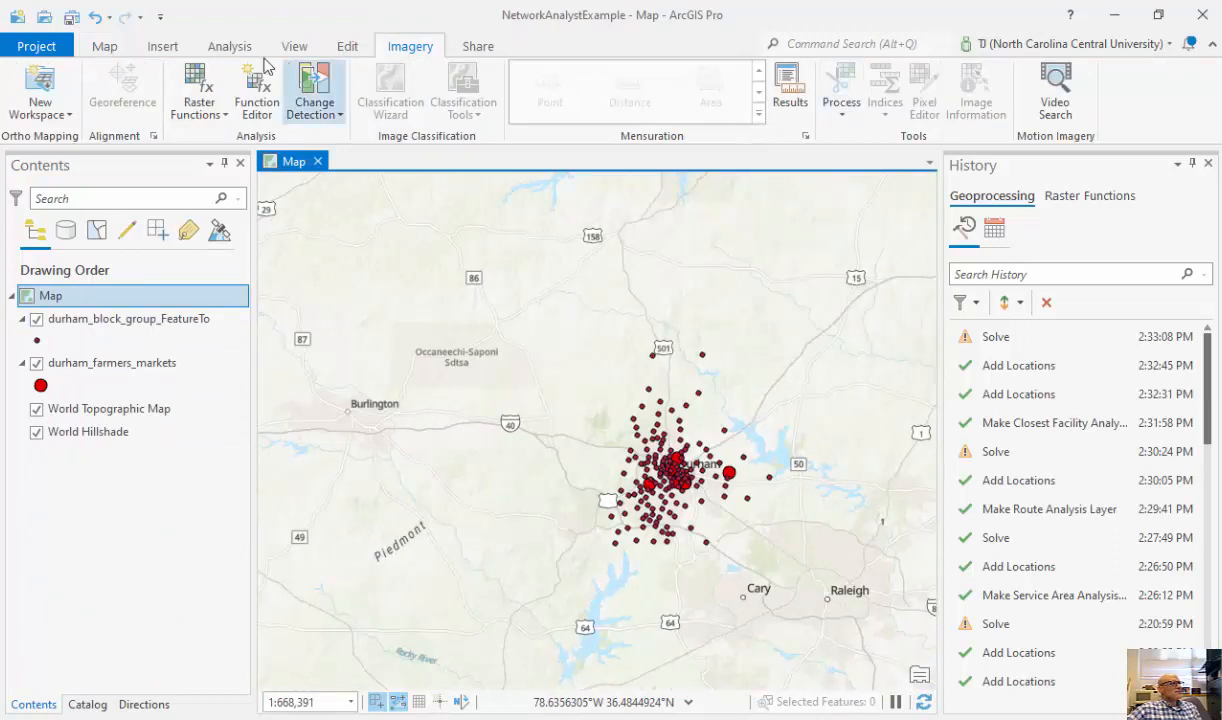
click(230, 47)
click(814, 112)
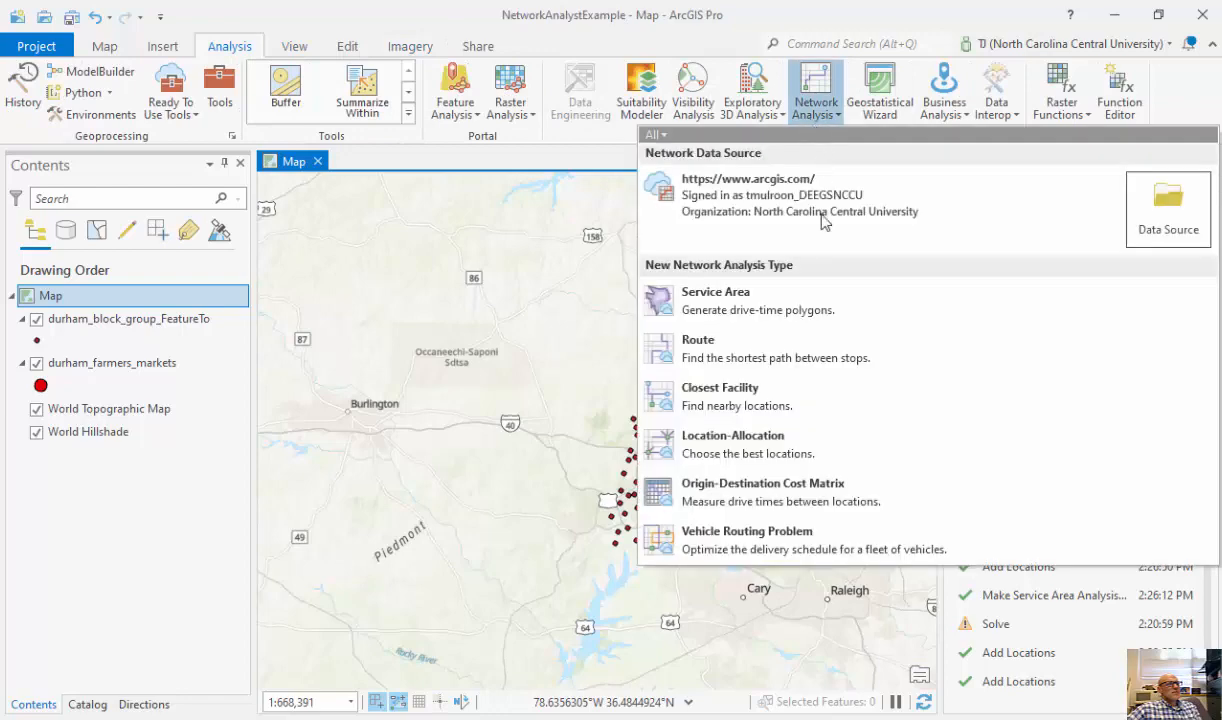
click(745, 496)
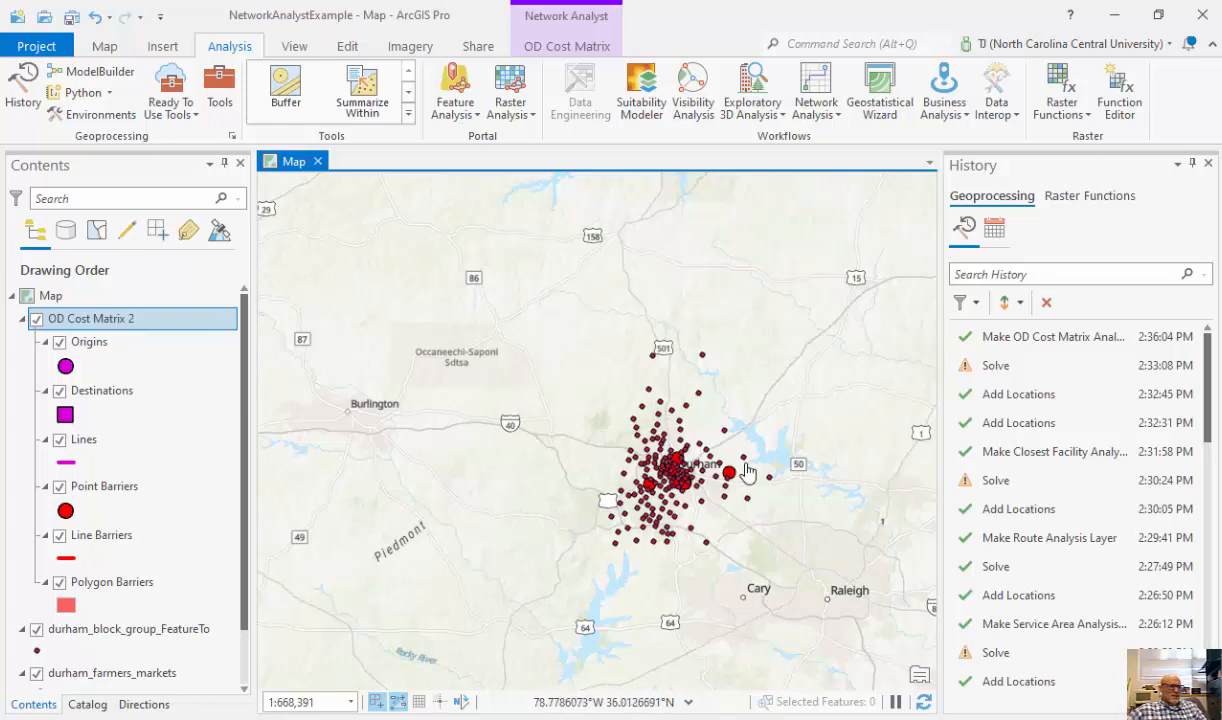
Import the durham_block_group_FeatureTo points as the origins of OD Cost Matrix 2.
click(556, 47)
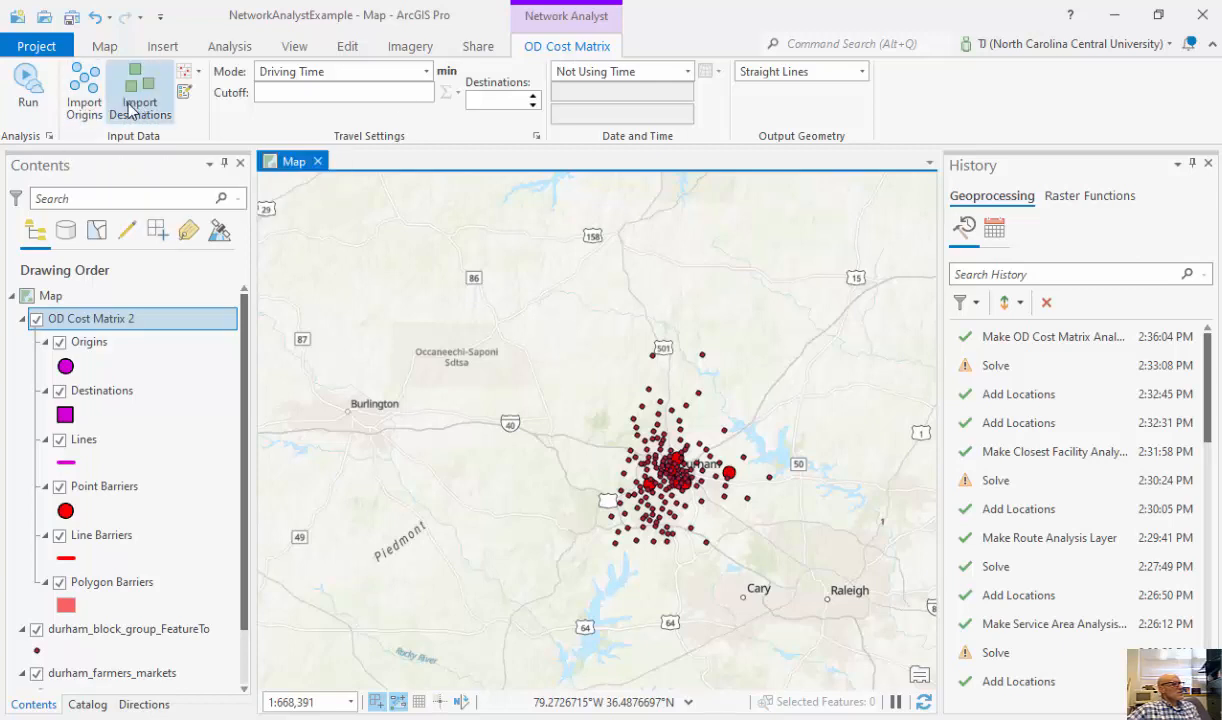
click(80, 100)
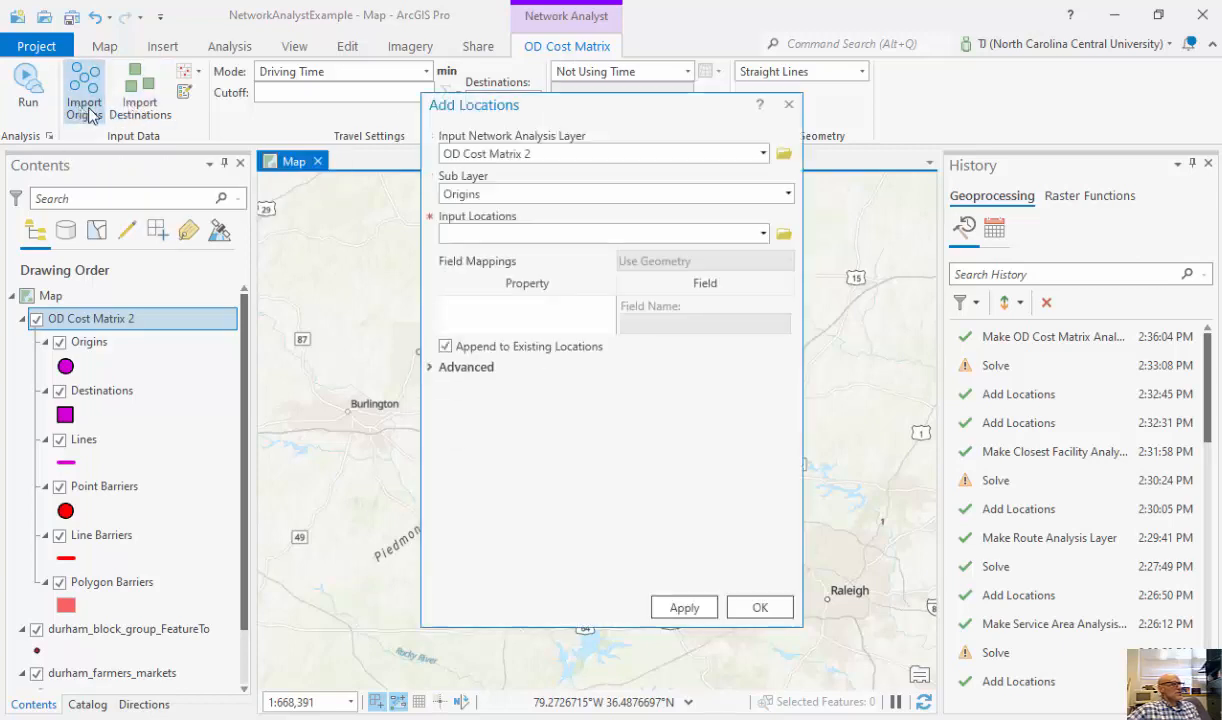
click(763, 234)
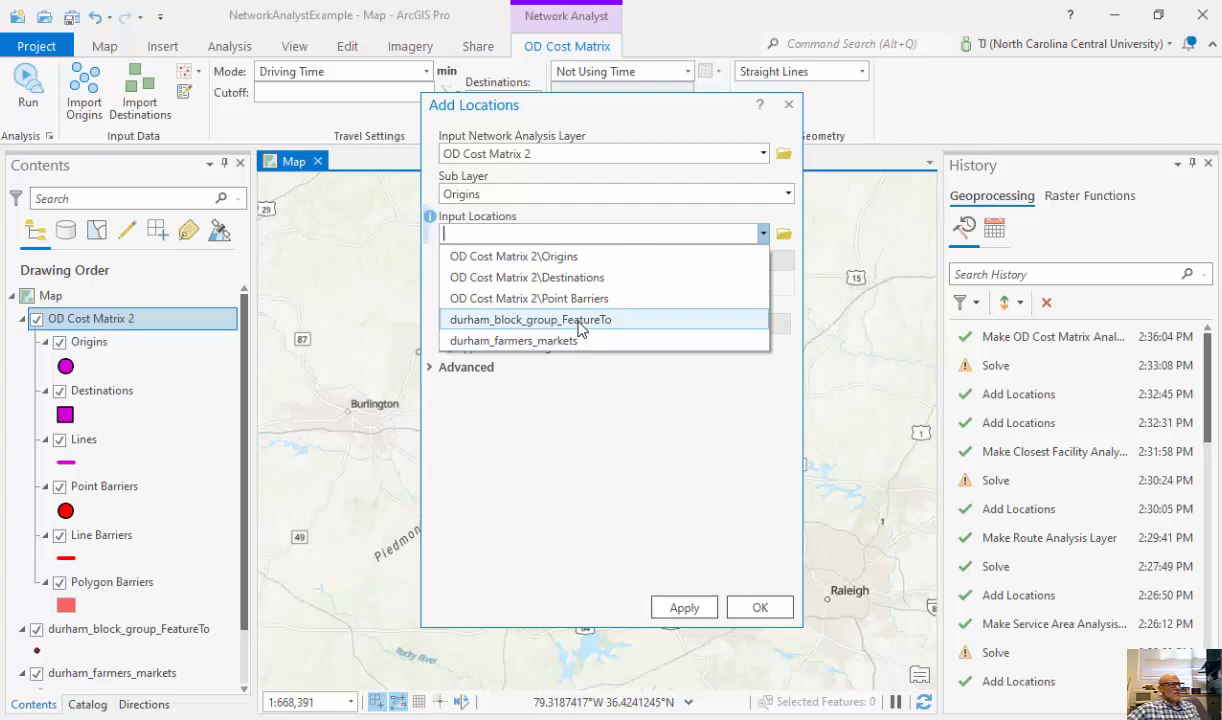
click(581, 320)
click(758, 607)
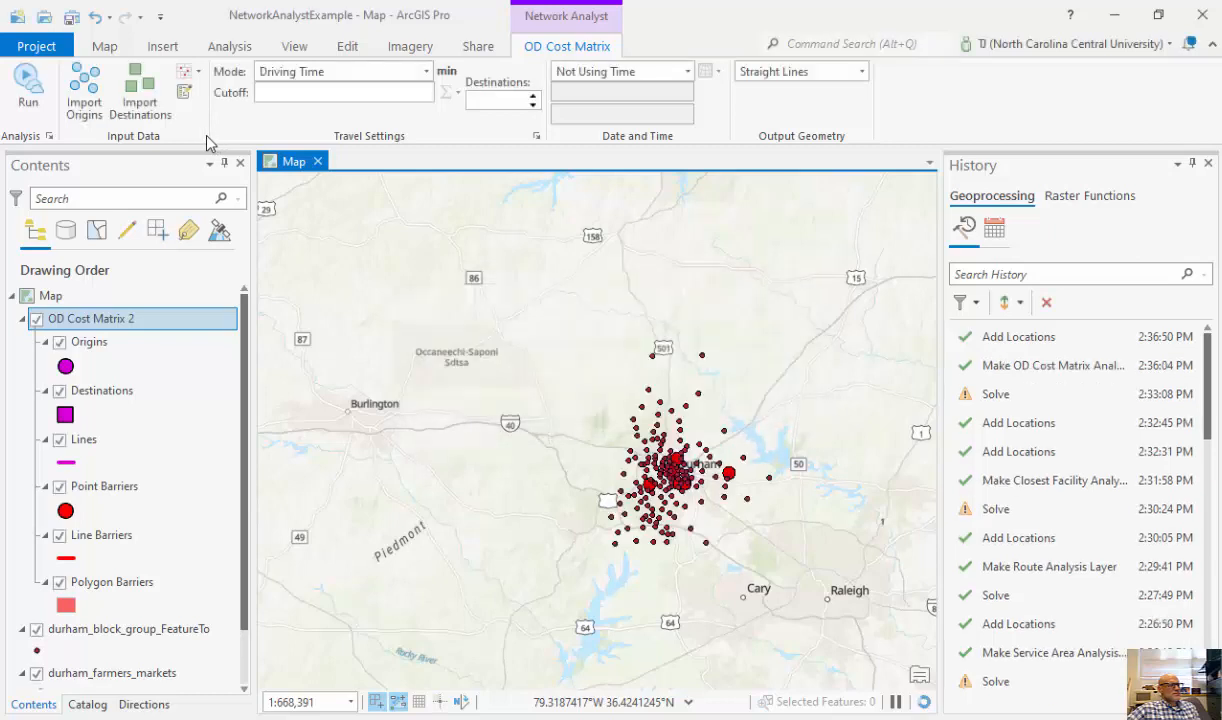
Import the durham_farmers_markets points as the destinations of OD Cost Matrix 2.
click(142, 110)
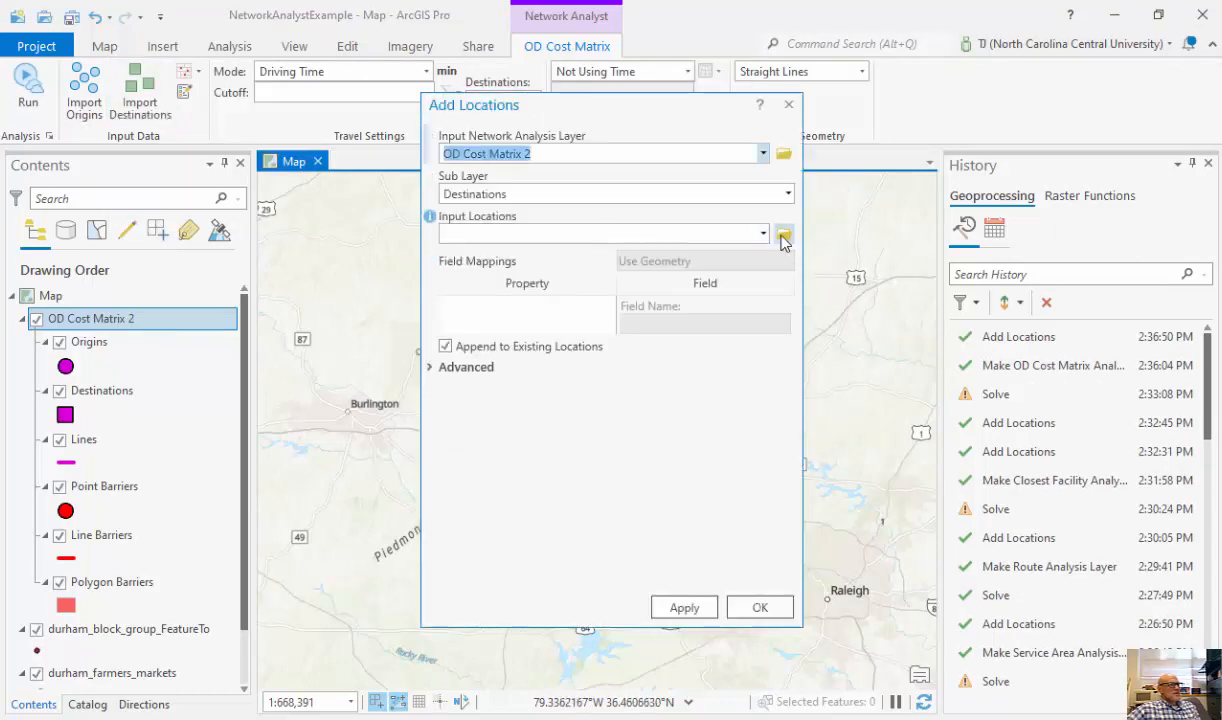
click(762, 234)
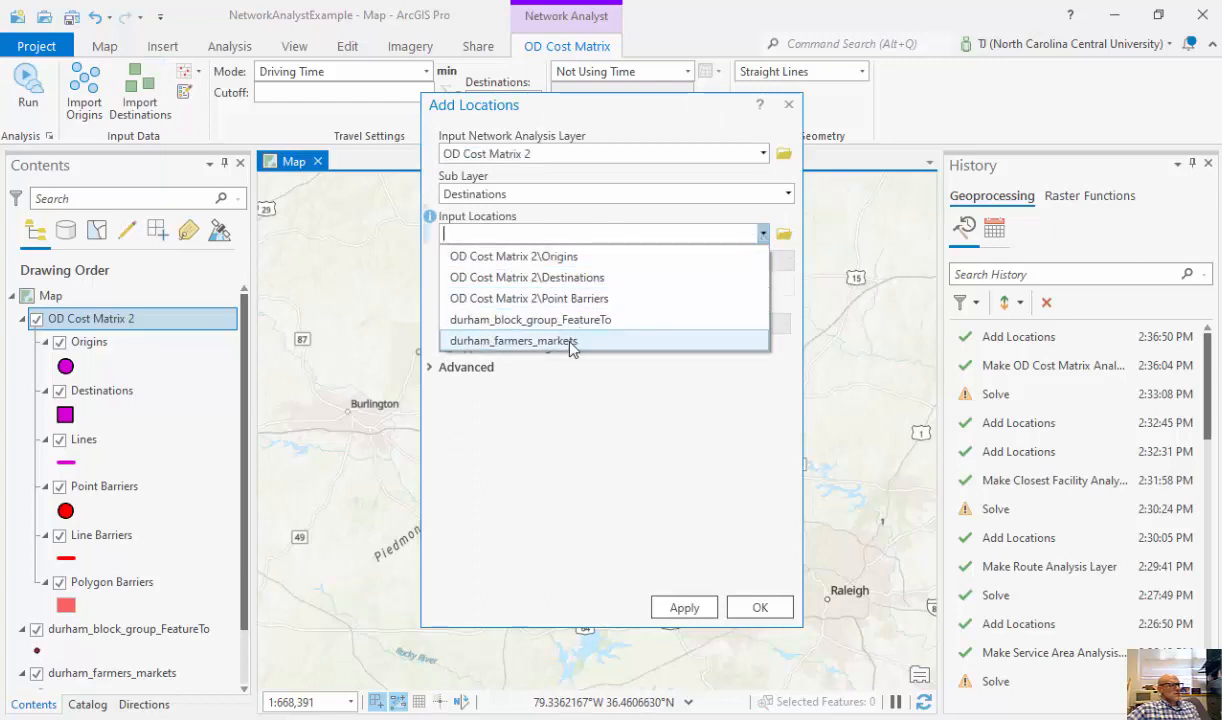
click(543, 326)
click(760, 607)
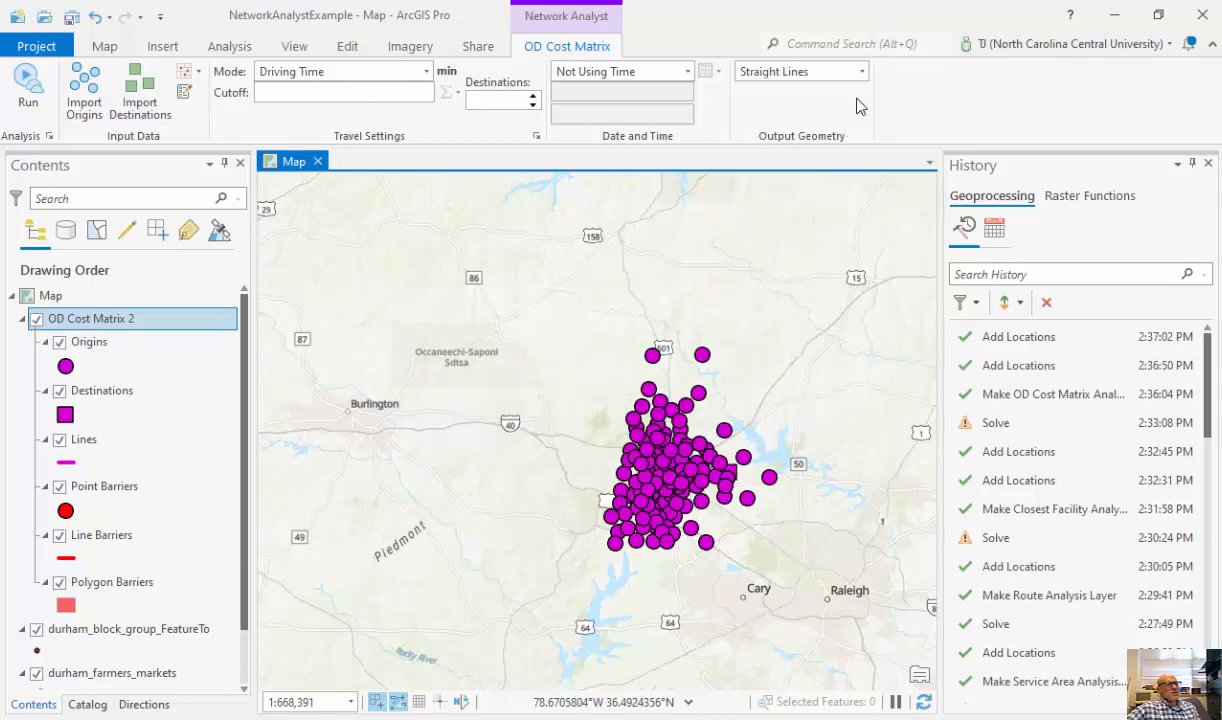
Check the output geometry options, keep Straight Lines, and run the OD cost matrix analysis.
click(861, 72)
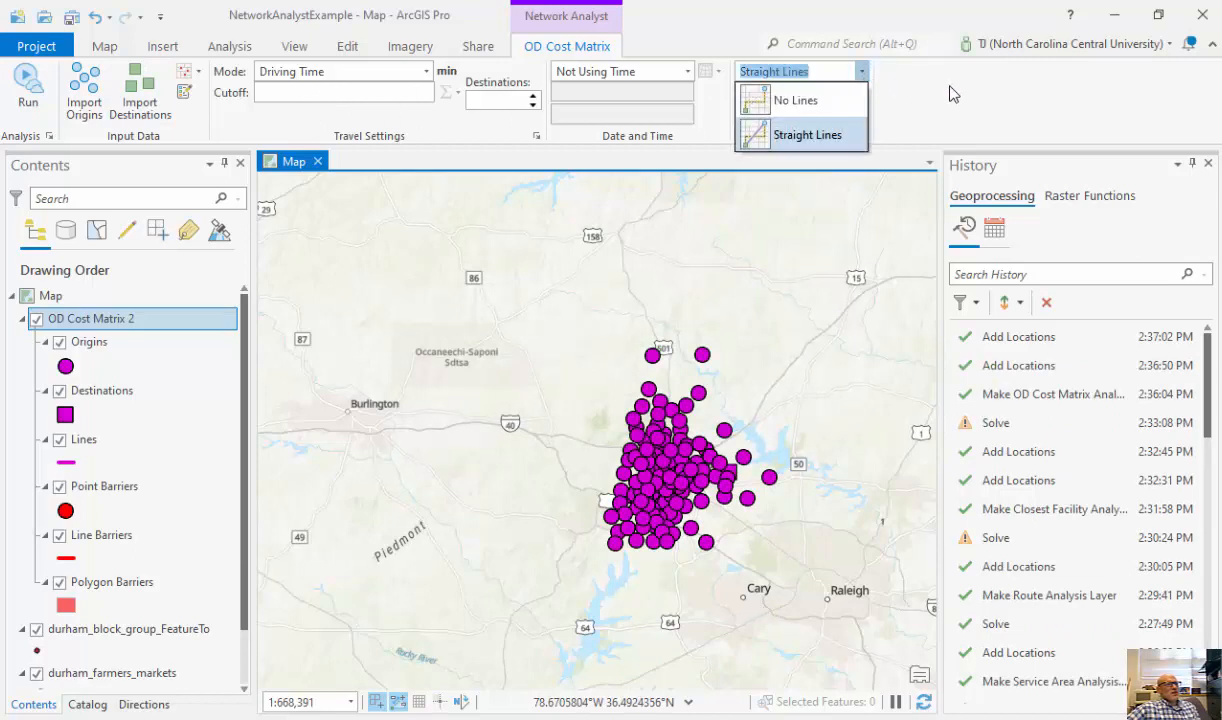
click(908, 88)
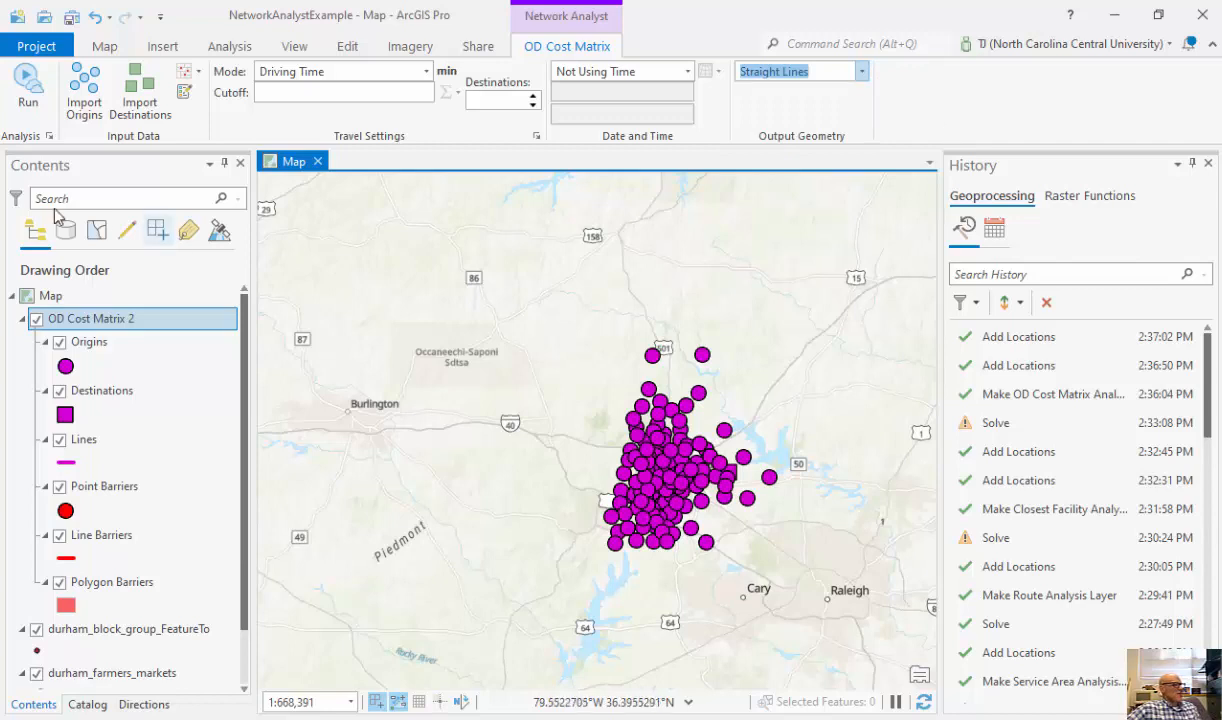
click(26, 88)
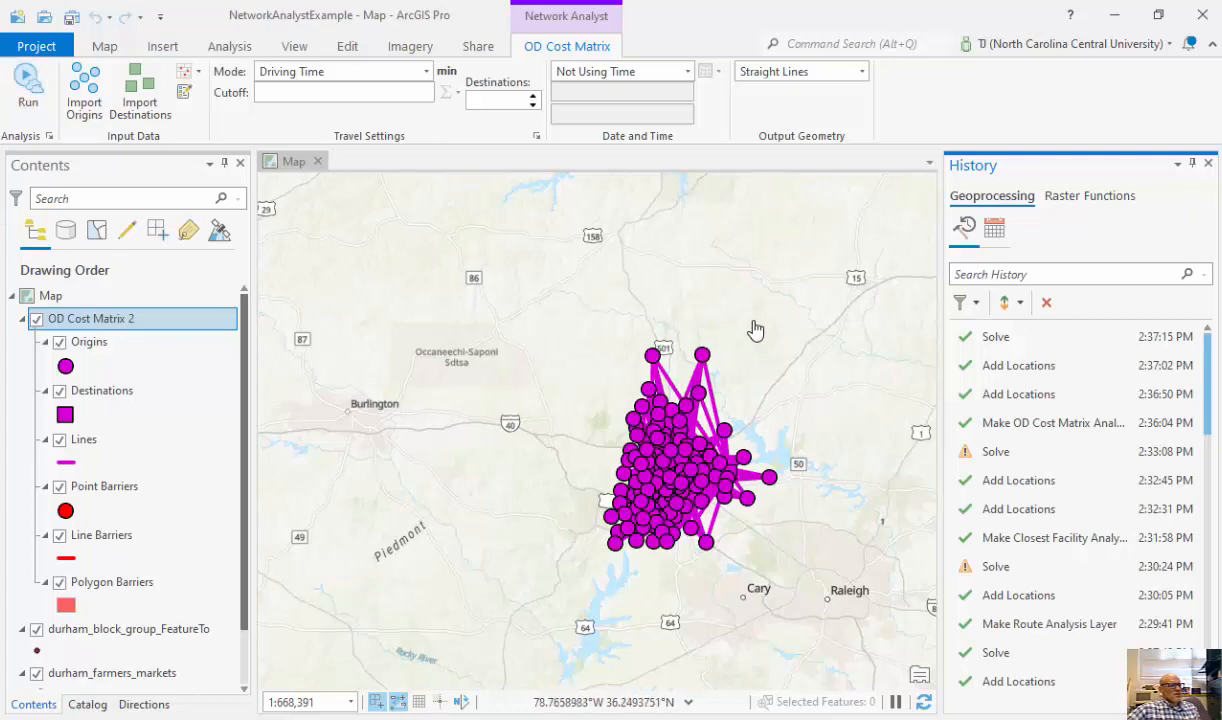
Inspect the attributes of the line from Location 50 to Location 5, close its details, and examine the surrounding origin-destination lines.
scroll(740, 345, up, 5)
scroll(611, 505, down, 2)
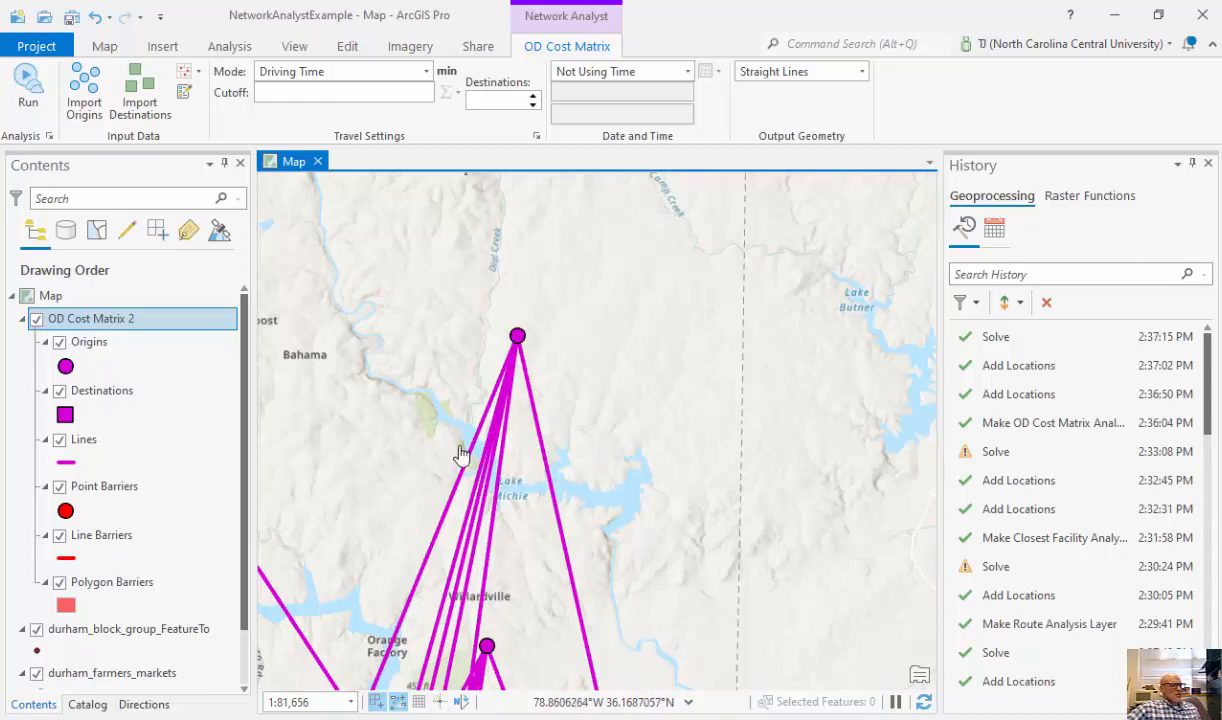
click(540, 447)
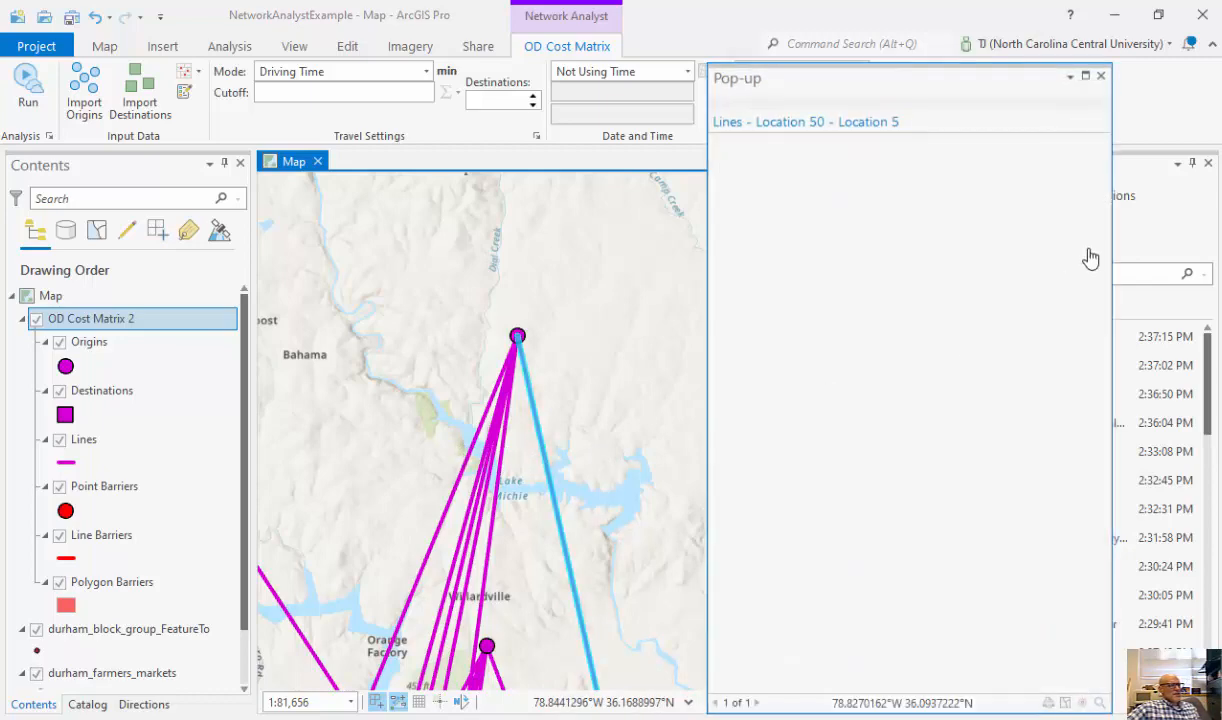
drag(1007, 92, 921, 62)
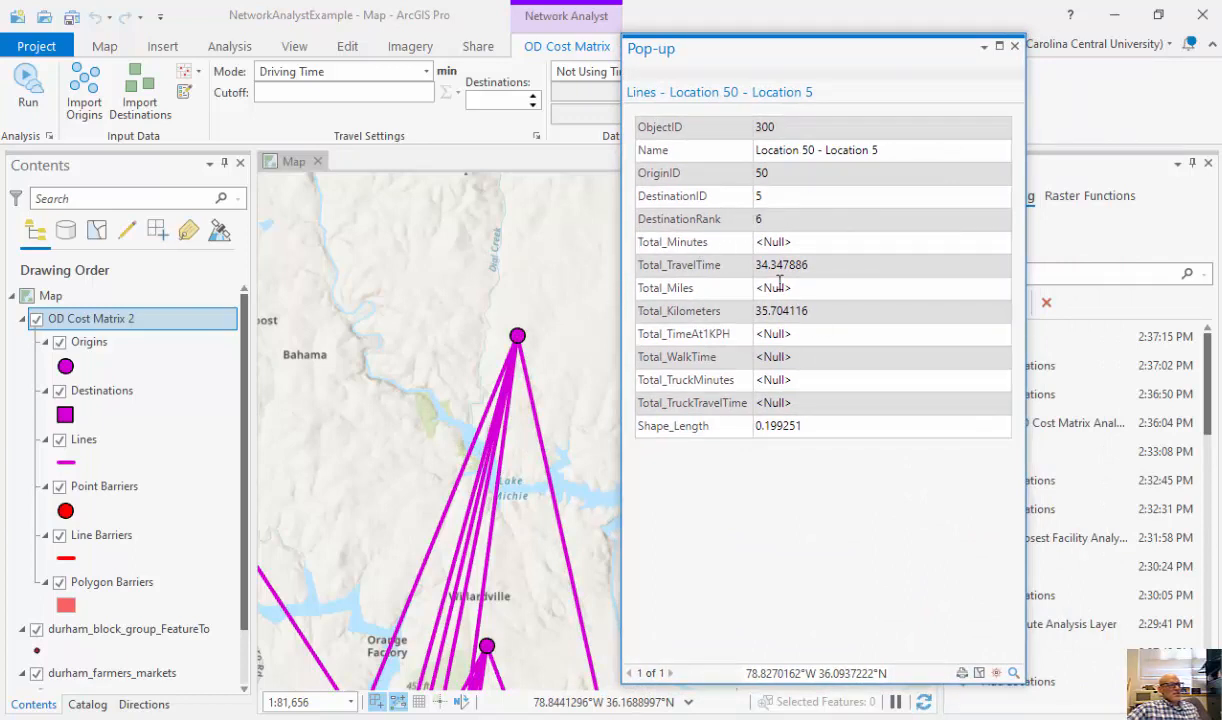
click(1014, 46)
scroll(697, 456, down, 3)
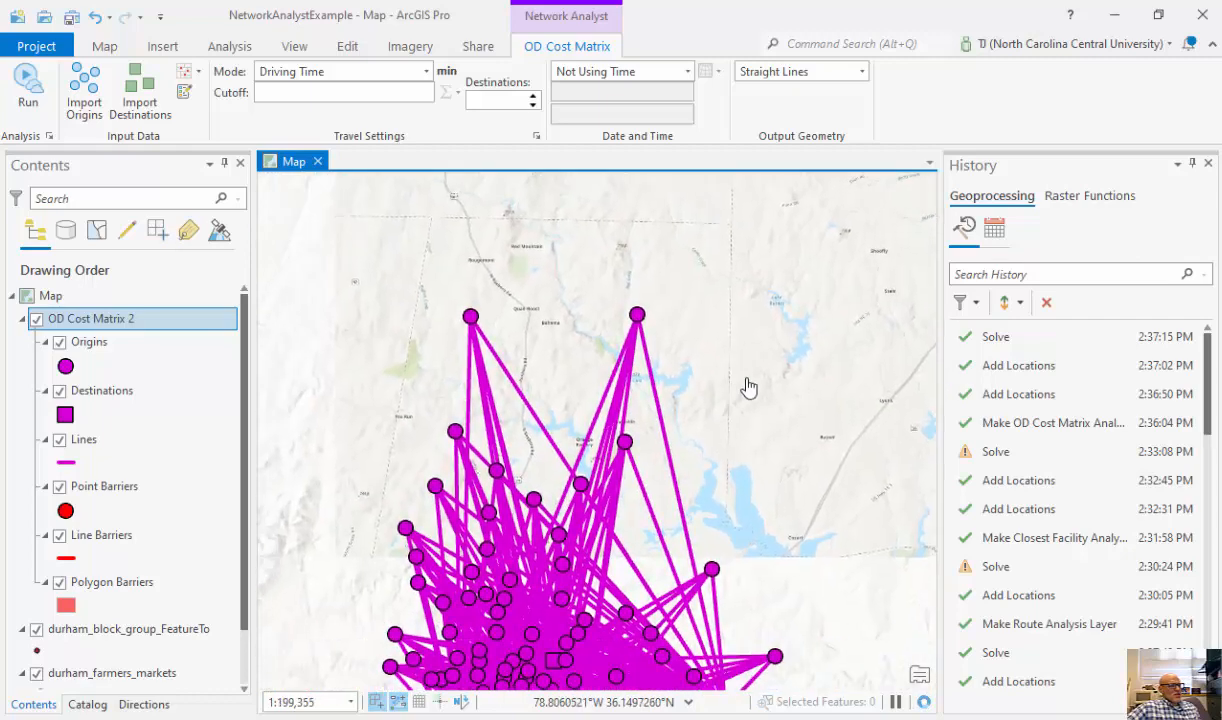
drag(773, 487, 777, 382)
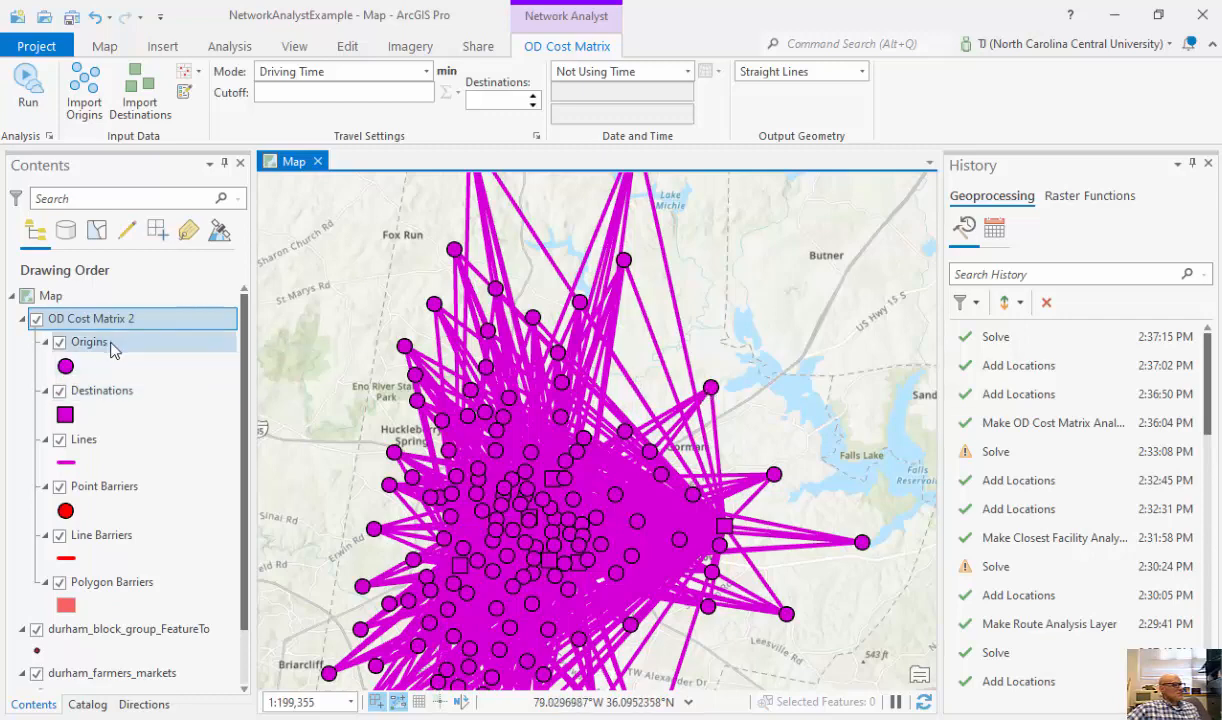
Open the attribute table of the Lines sublayer, review its fields, and select the six rows that originate at Location 1.
right_click(112, 441)
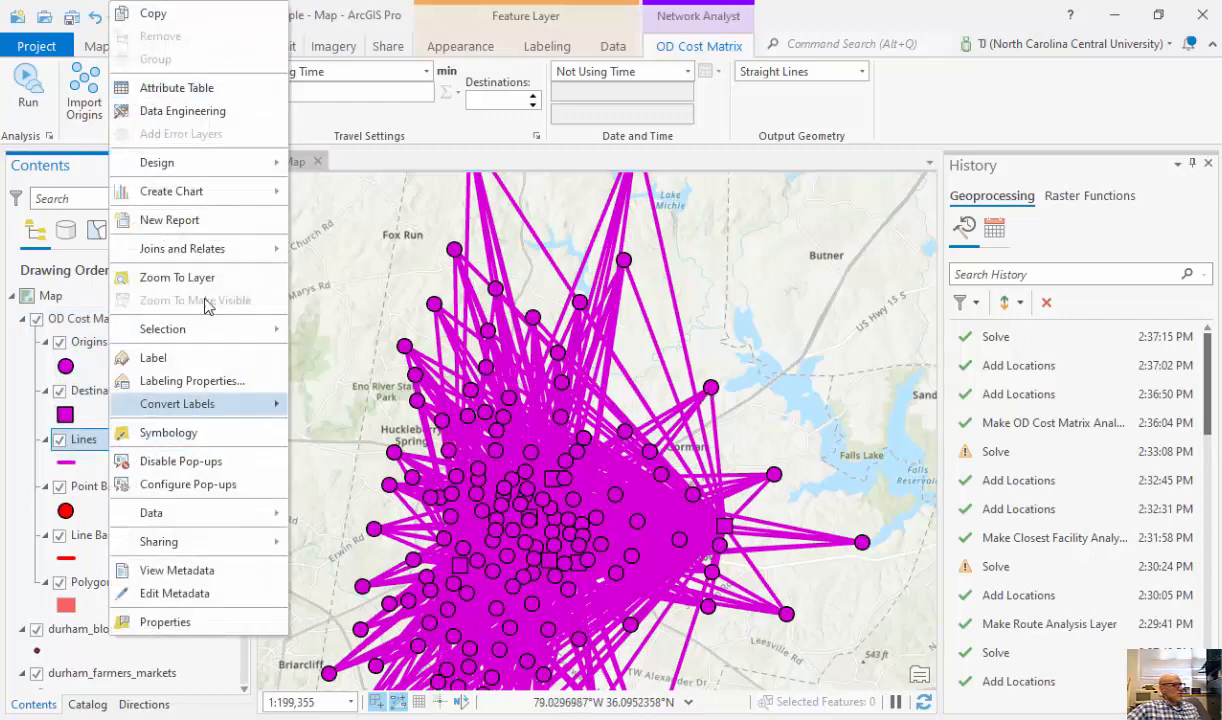
click(194, 87)
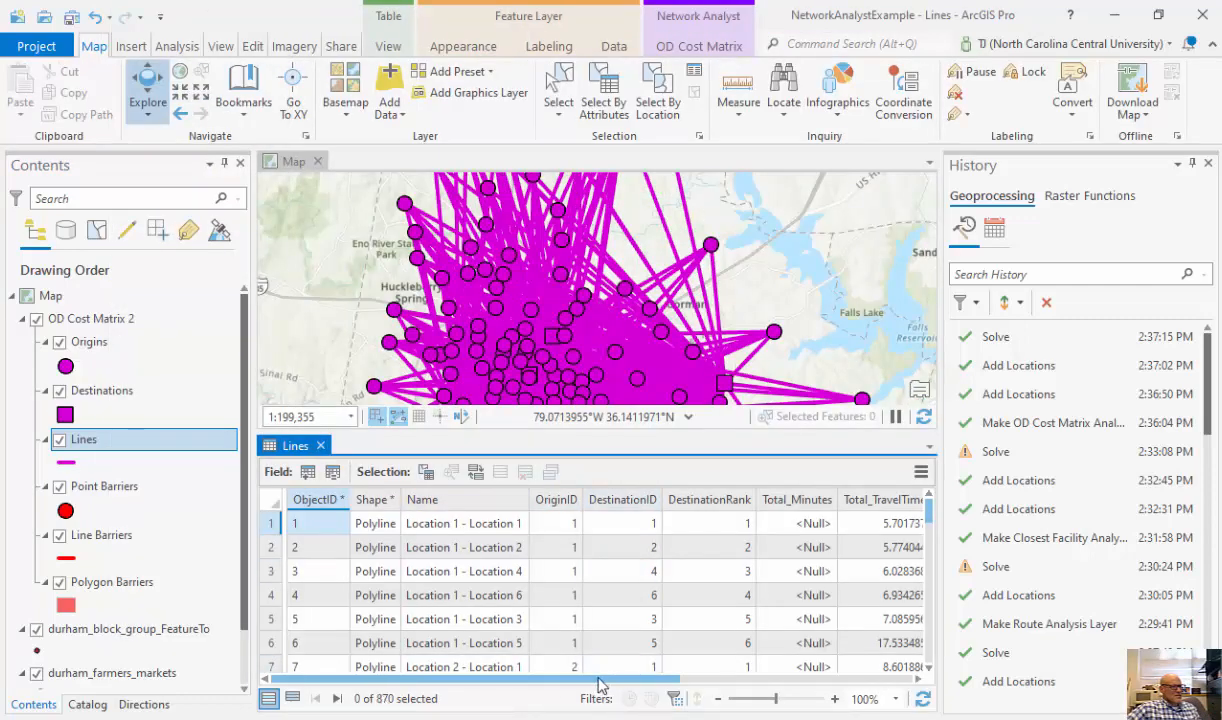
drag(585, 681, 604, 683)
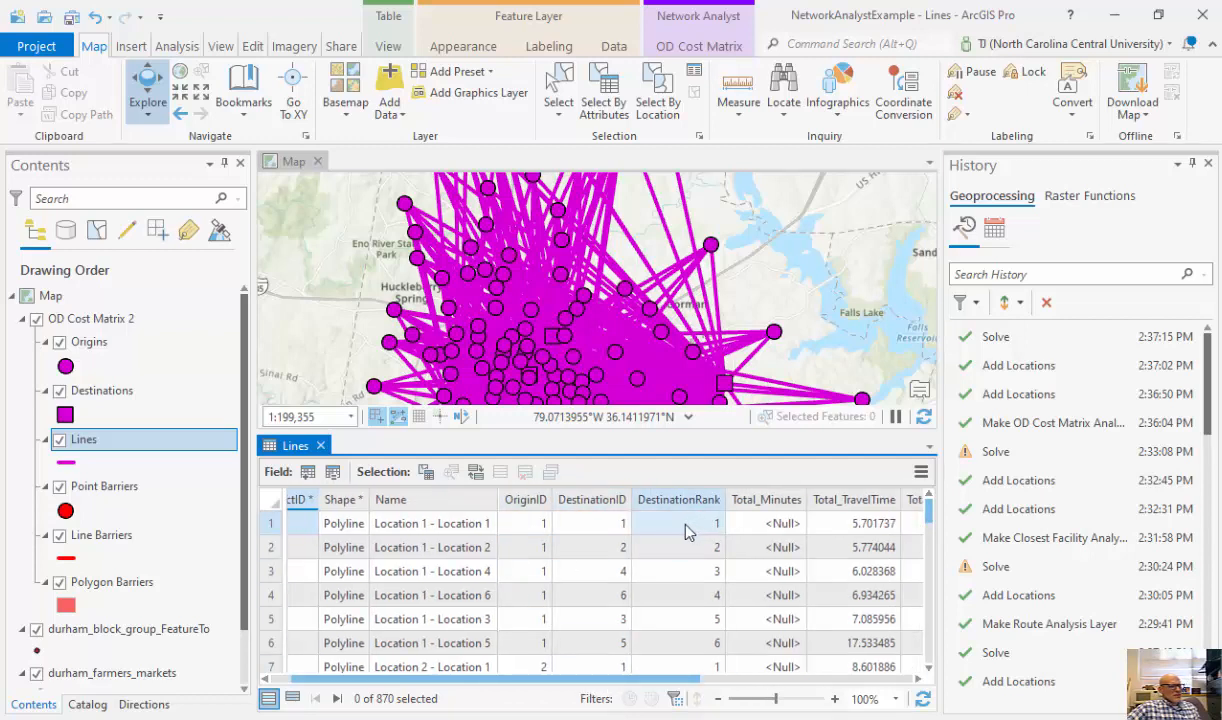
drag(594, 688, 553, 688)
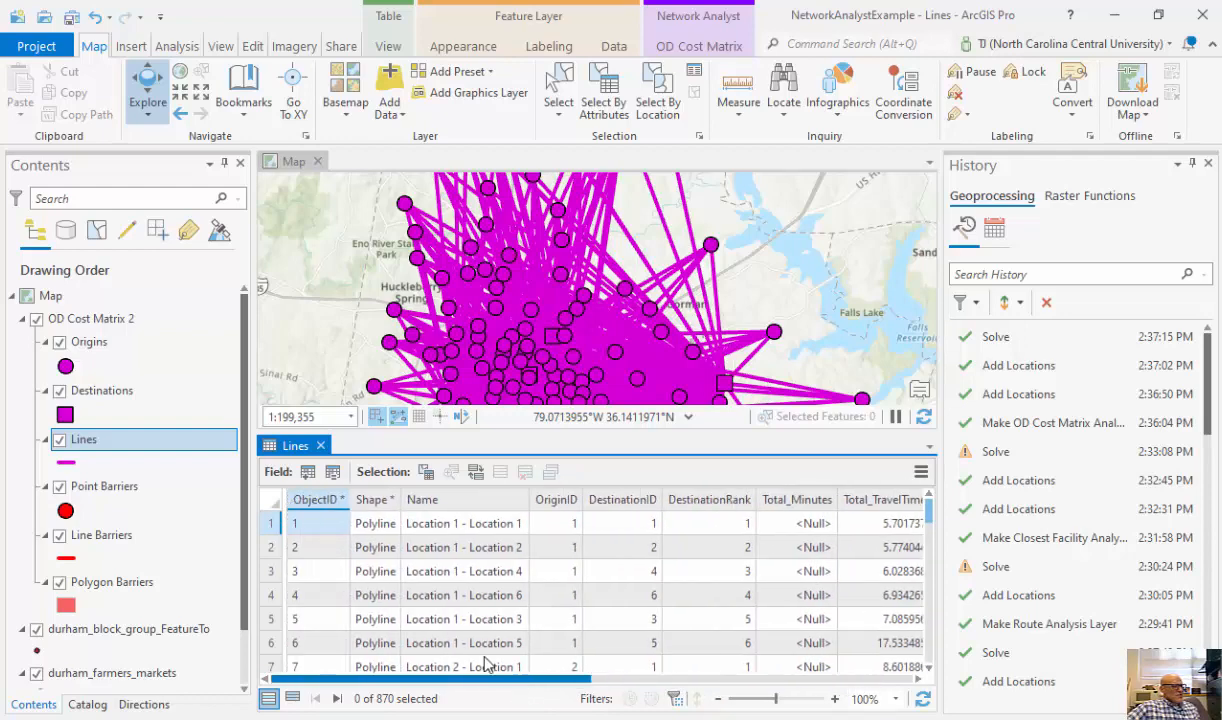
drag(270, 523, 290, 643)
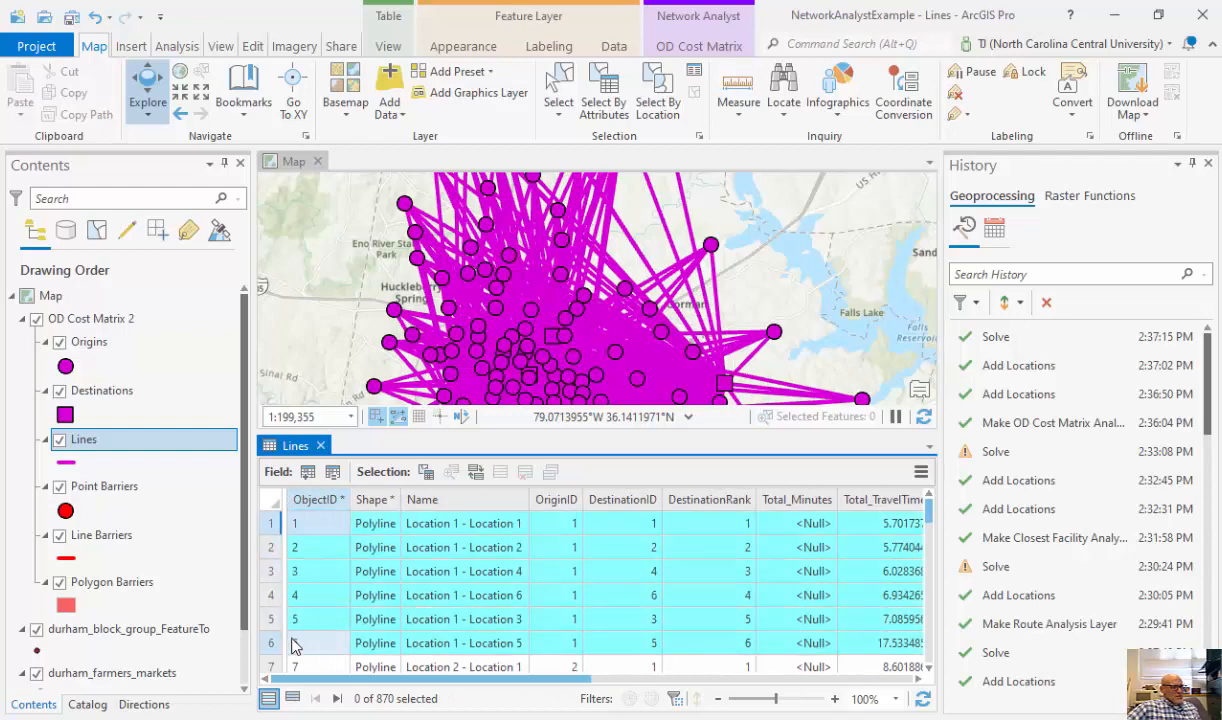
Examine the six selected Location 1 lines on the map and their Total_TravelTime values in the Lines table.
scroll(752, 307, down, 3)
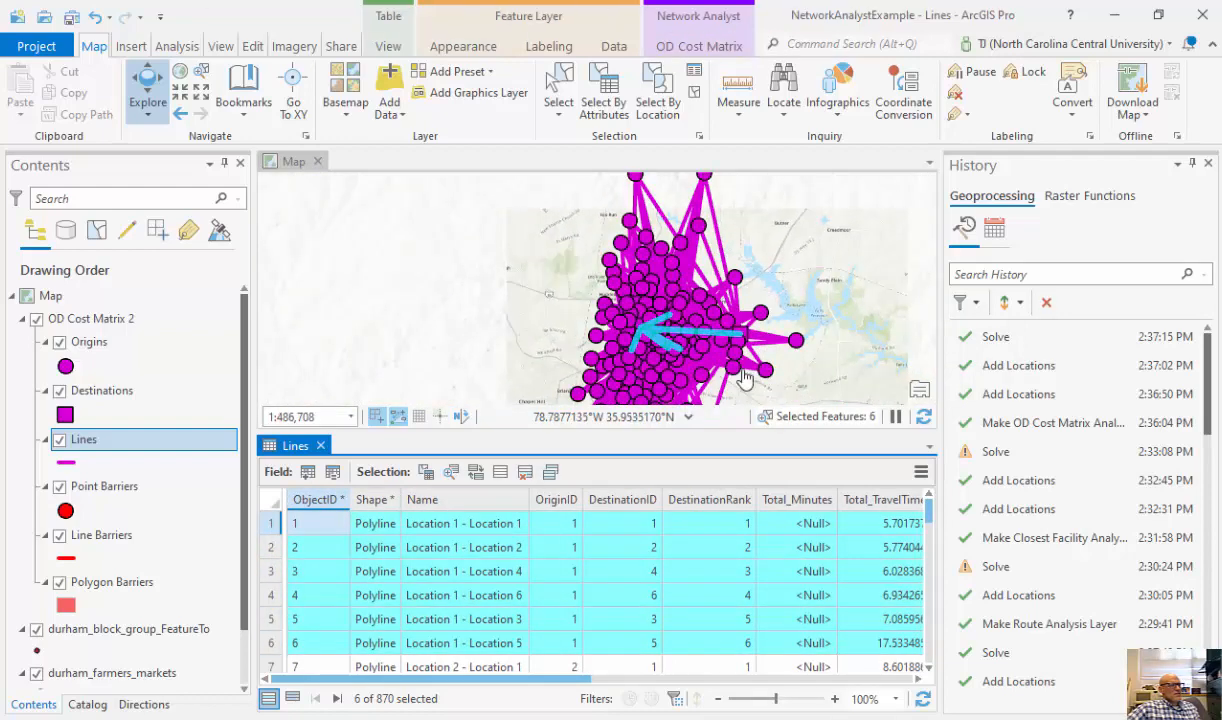
drag(716, 354, 735, 317)
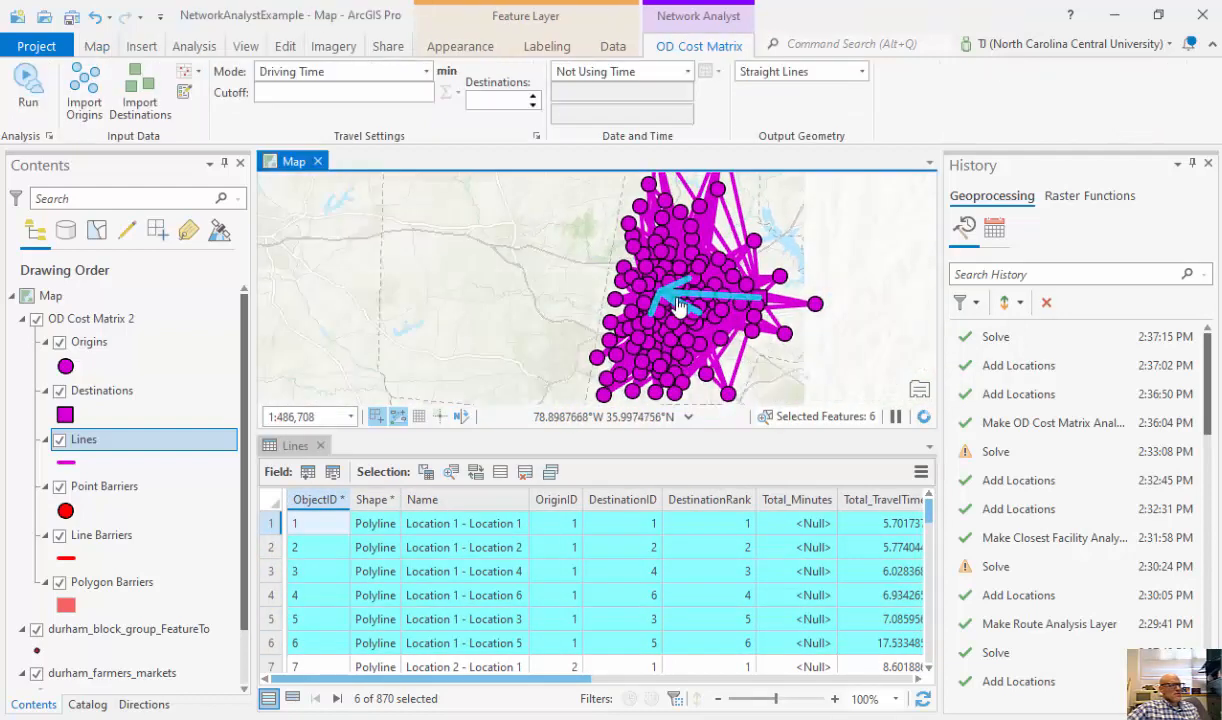
mouse_move(528, 679)
mouse_down()
mouse_move(733, 679)
mouse_move(548, 679)
mouse_up()
scroll(805, 325, down, 2)
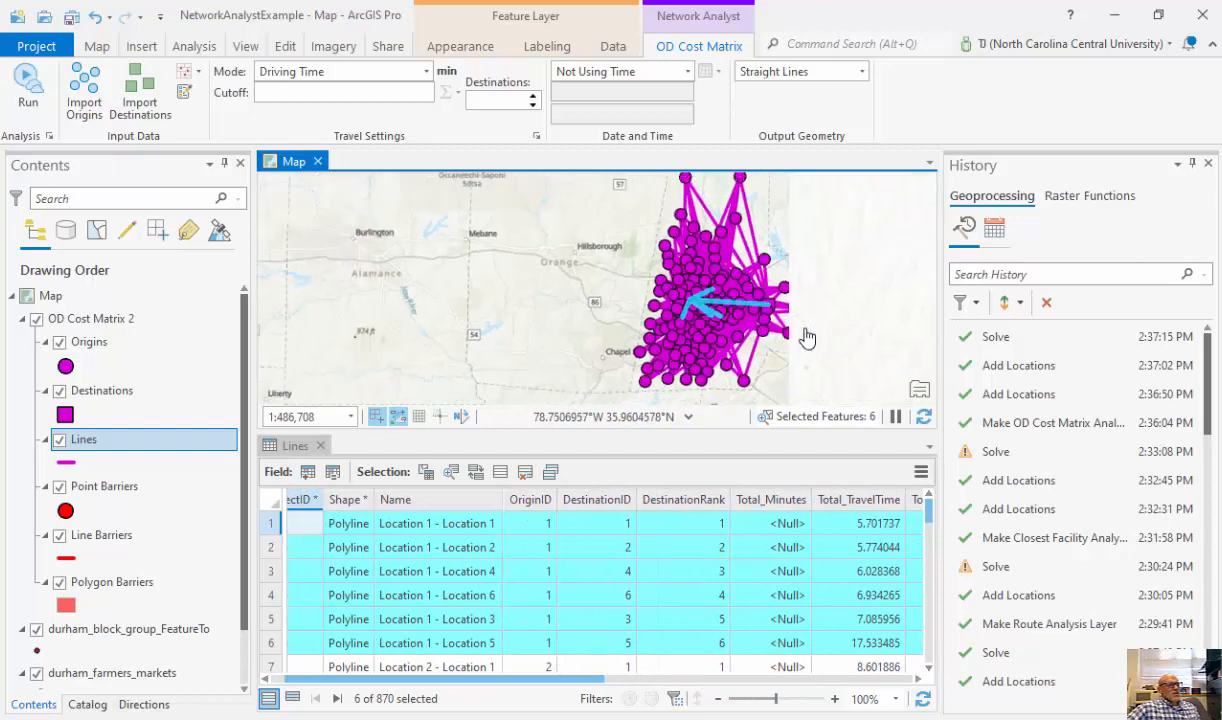
drag(731, 322, 704, 372)
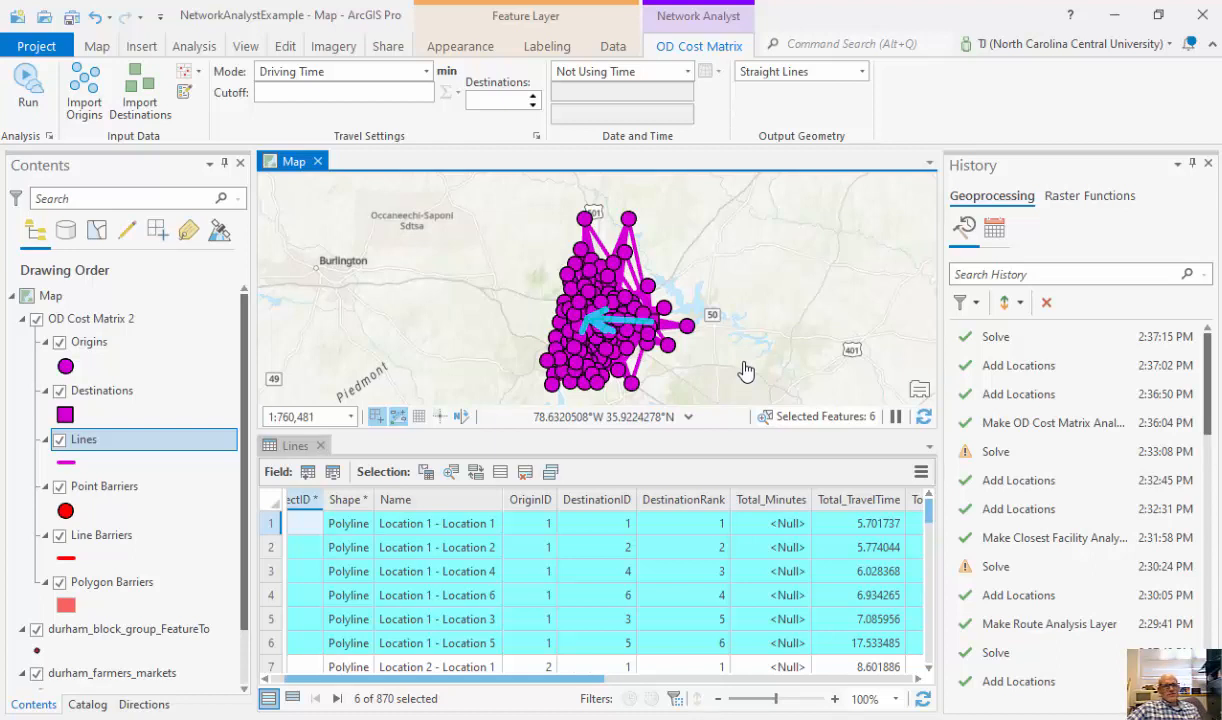
Open the list of available network analysis types to review the remaining options.
click(197, 50)
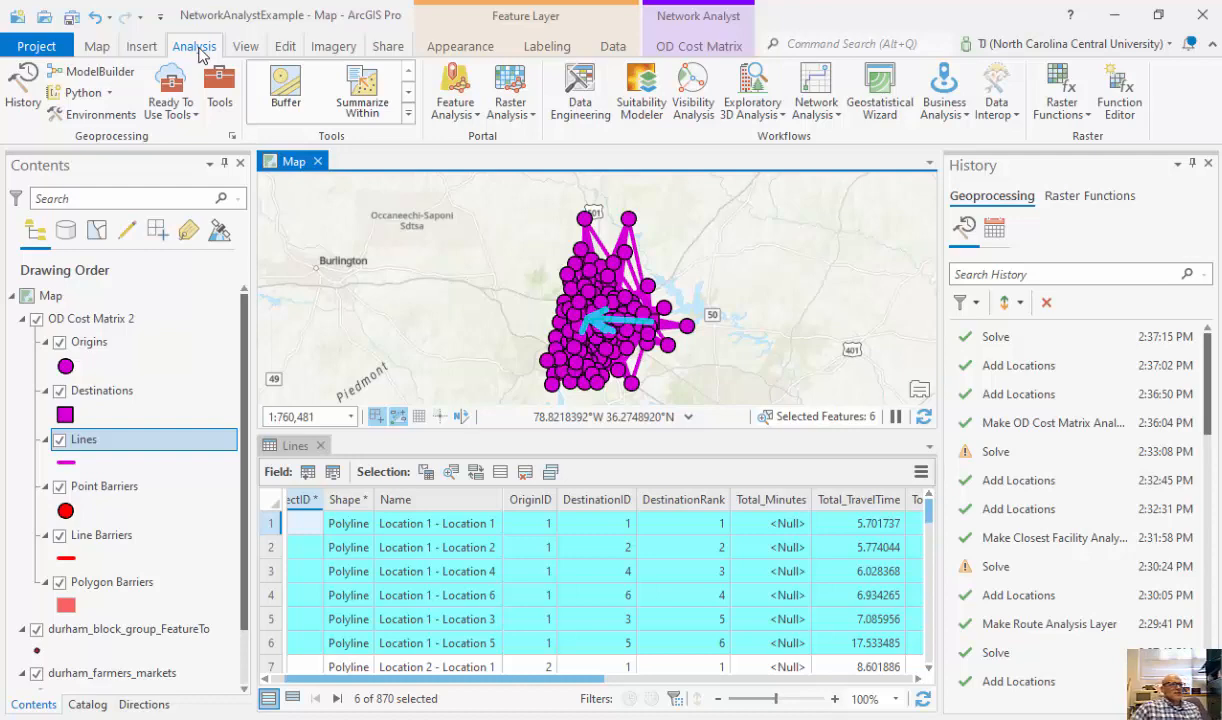
click(811, 118)
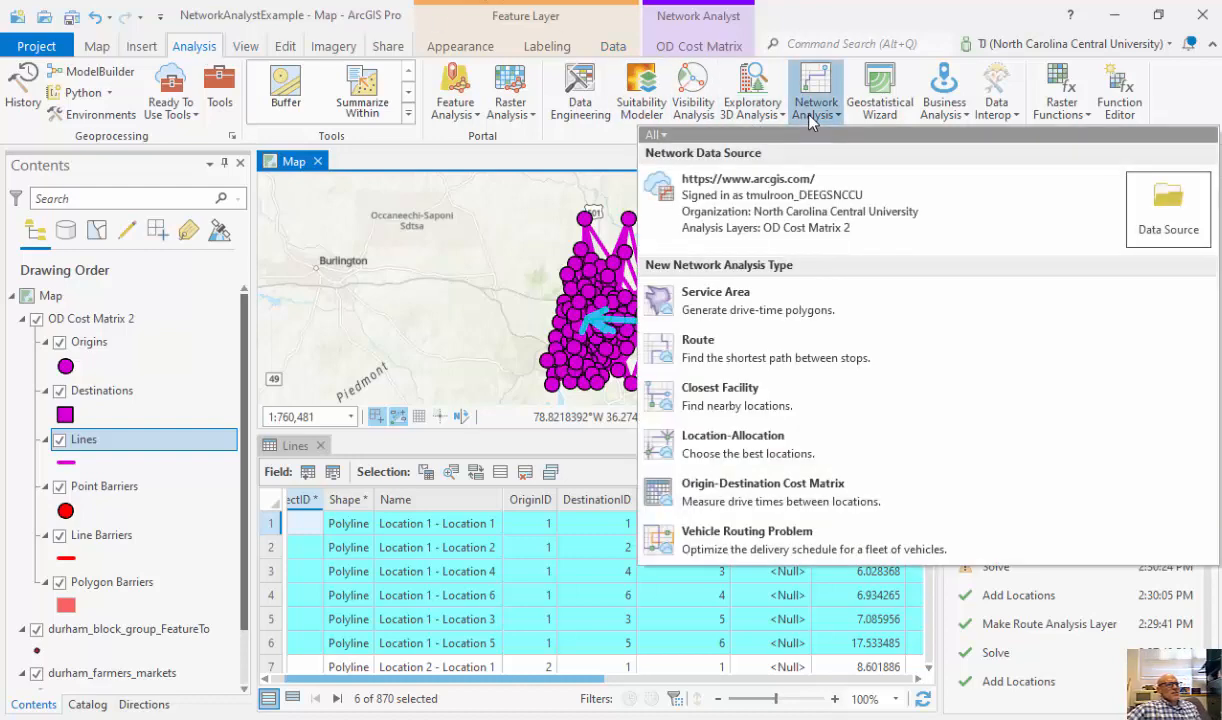